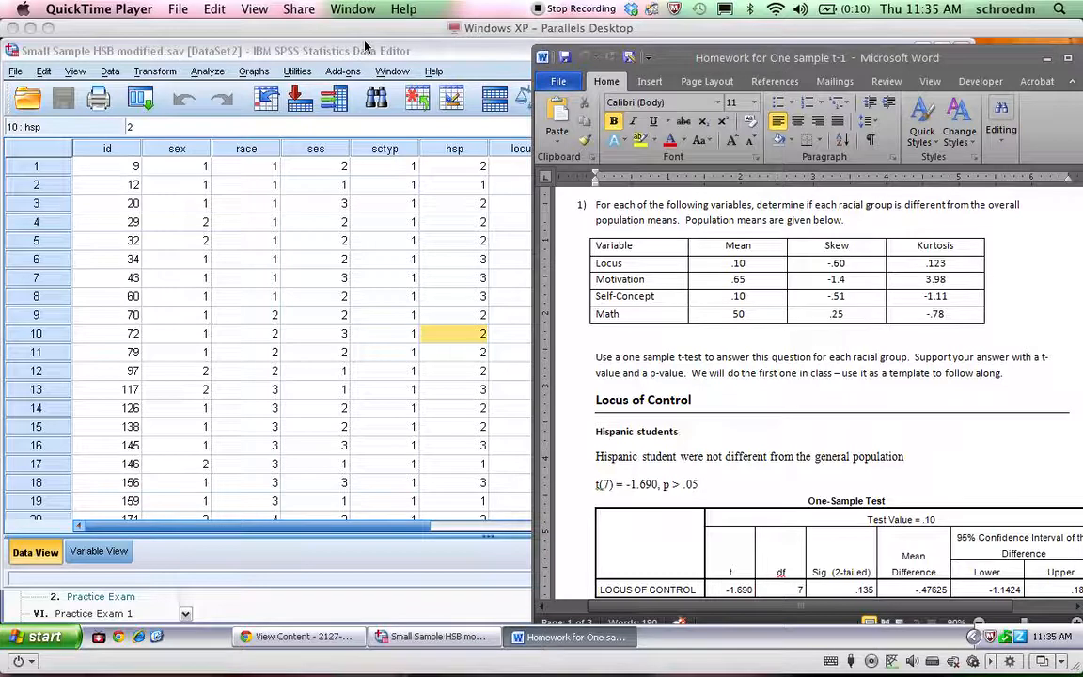
Switch to the browser and open the Fall 2012 Educational Statistics course from the Desire2Learn home page
{"action": "left_click", "coordinate": [337, 589]}
{"action": "left_click", "coordinate": [73, 133]}
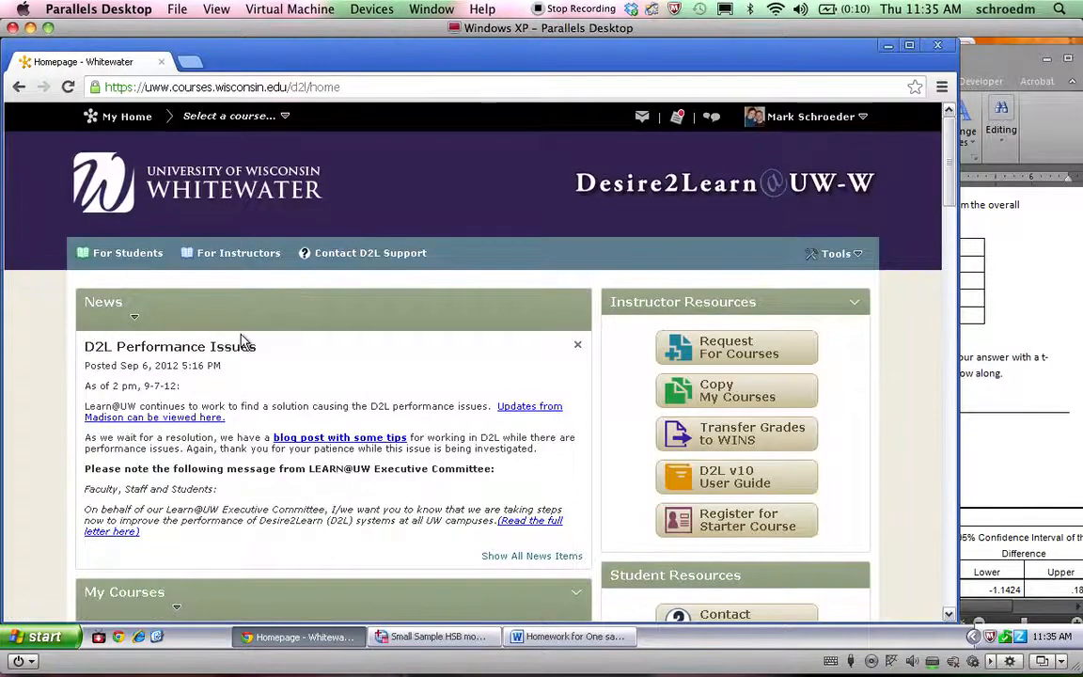
{"action": "scroll", "coordinate": [242, 340], "scroll_direction": "down", "scroll_amount": 10}
{"action": "scroll", "coordinate": [241, 341], "scroll_direction": "up", "scroll_amount": 8}
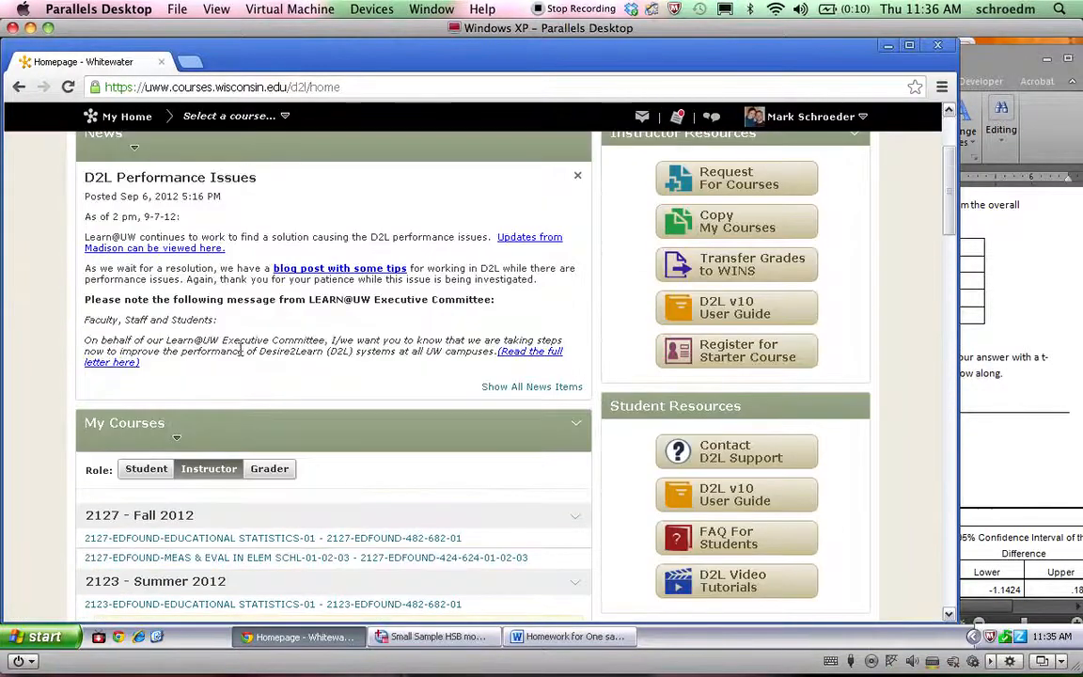
{"action": "left_click", "coordinate": [225, 537]}
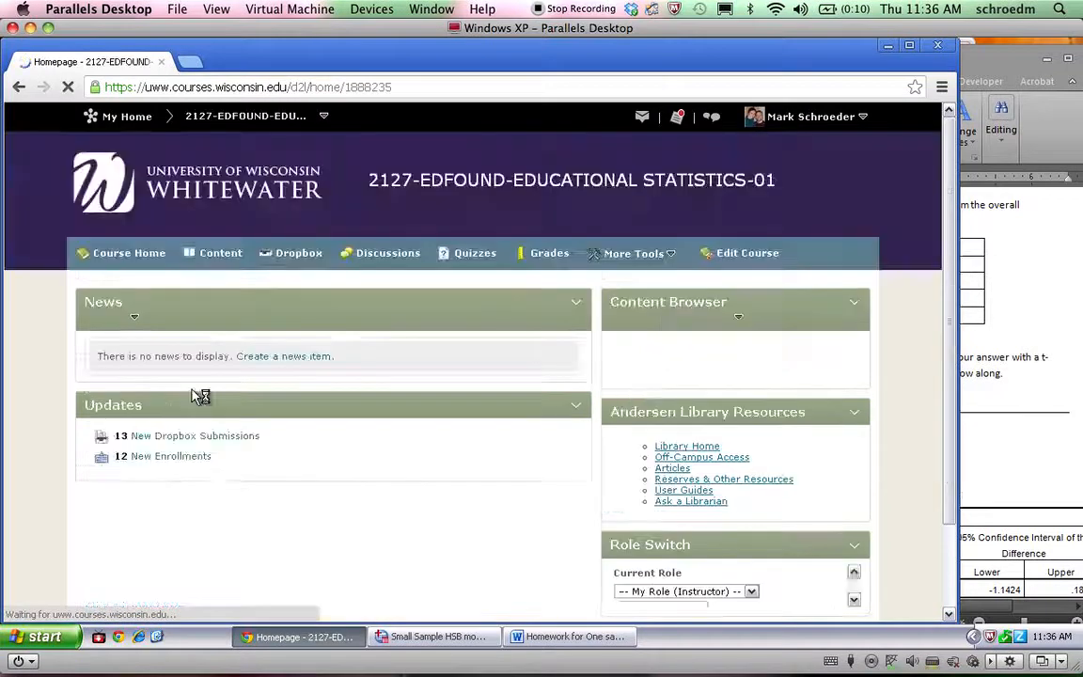
Open the course's content list and find the Week 8 one sample t-test materials
{"action": "scroll", "coordinate": [194, 395], "scroll_direction": "down", "scroll_amount": 5}
{"action": "scroll", "coordinate": [194, 395], "scroll_direction": "up", "scroll_amount": 5}
{"action": "left_click", "coordinate": [213, 255]}
{"action": "scroll", "coordinate": [179, 376], "scroll_direction": "down", "scroll_amount": 10}
{"action": "scroll", "coordinate": [192, 400], "scroll_direction": "down", "scroll_amount": 2}
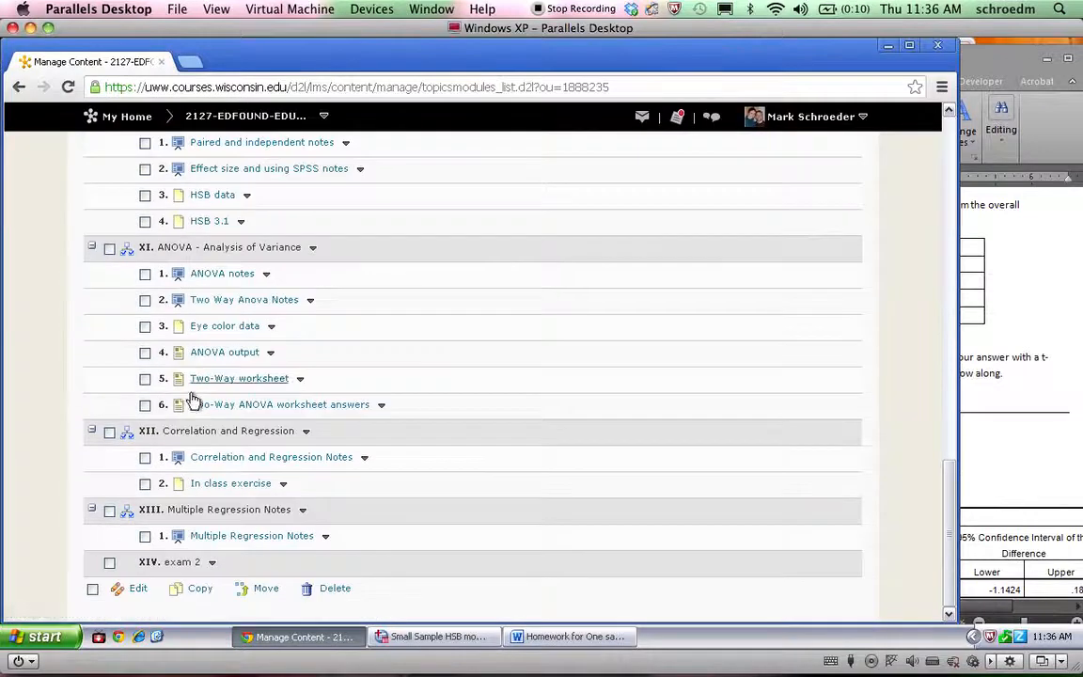
{"action": "scroll", "coordinate": [192, 399], "scroll_direction": "up", "scroll_amount": 5}
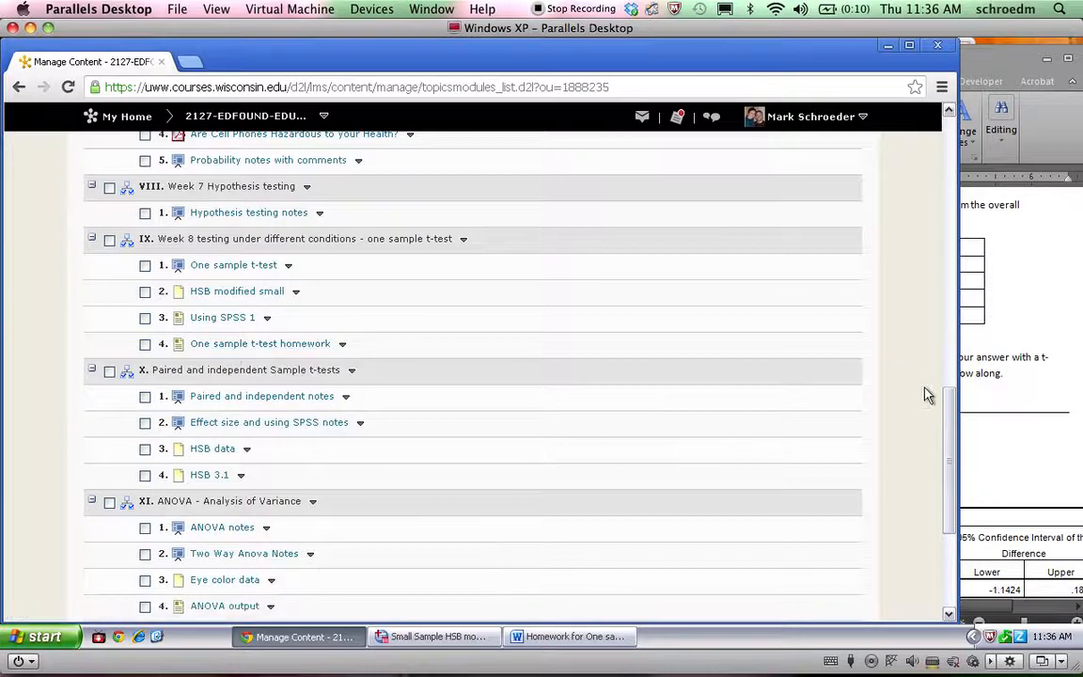
Switch to the Word homework, show its beginning, and make the SPSS data window narrower and taller to sit beside it
{"action": "left_click", "coordinate": [979, 384]}
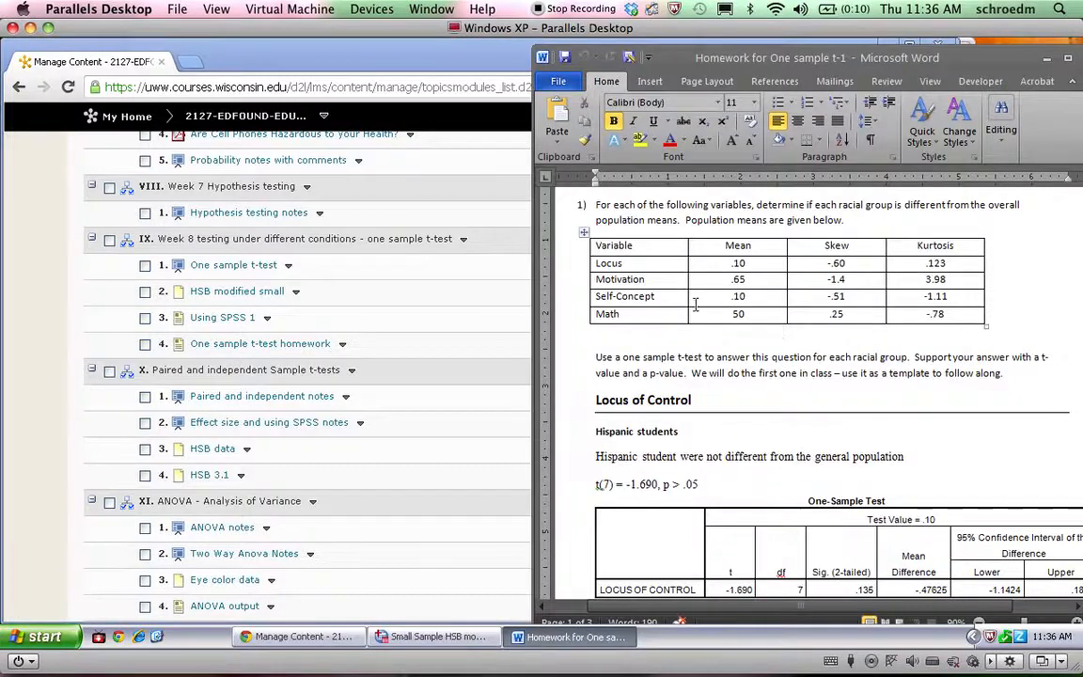
{"action": "scroll", "coordinate": [644, 270], "scroll_direction": "up", "scroll_amount": 1}
{"action": "left_click", "coordinate": [432, 636]}
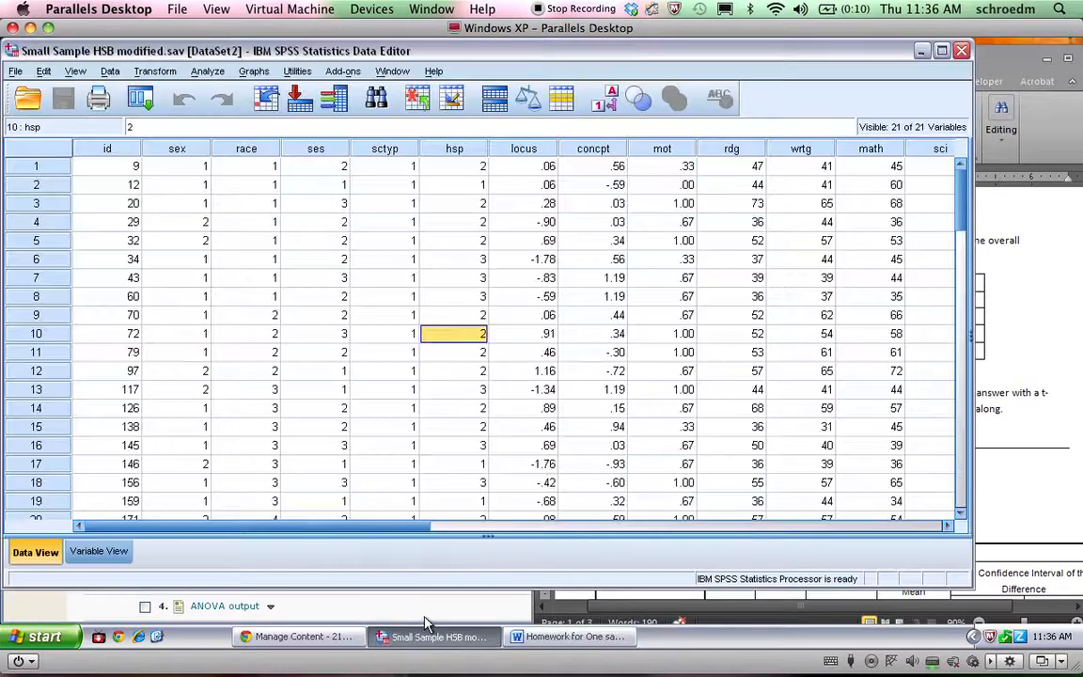
{"action": "left_click_drag", "start_coordinate": [944, 583], "coordinate": [701, 671]}
{"action": "left_click", "coordinate": [569, 637]}
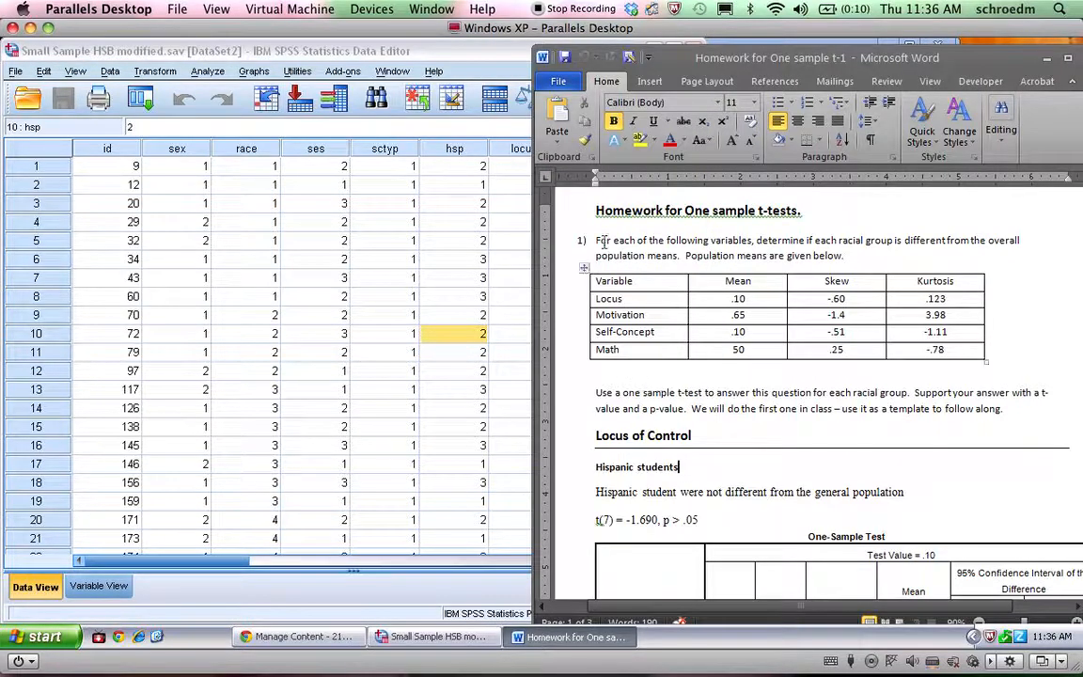
{"action": "left_click", "coordinate": [310, 224]}
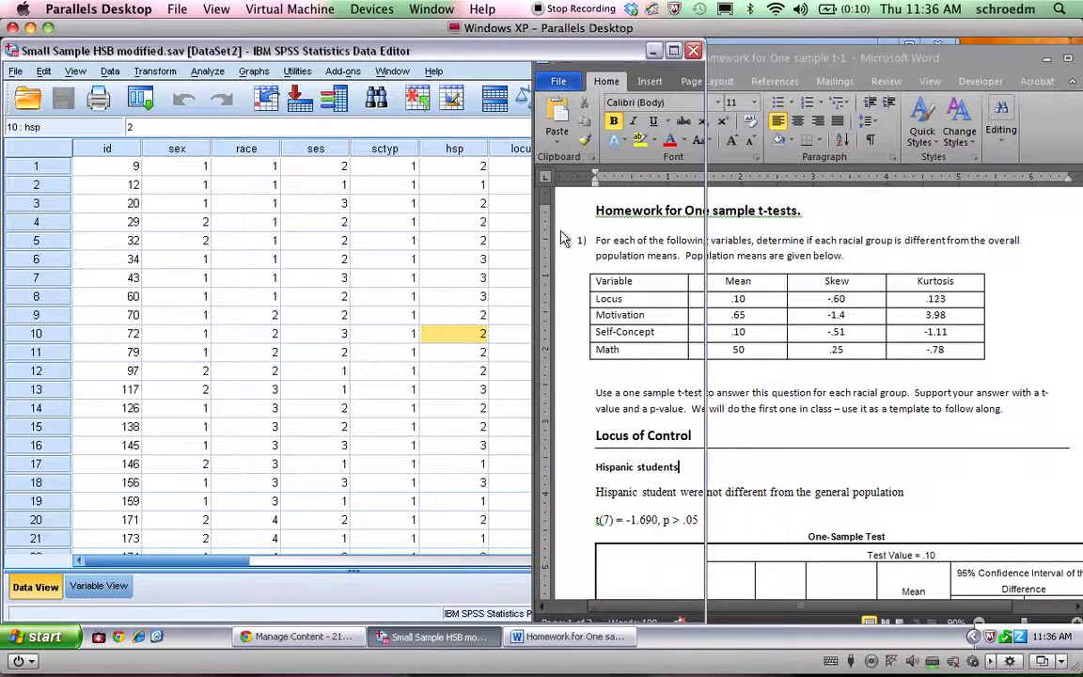
{"action": "left_click", "coordinate": [748, 270]}
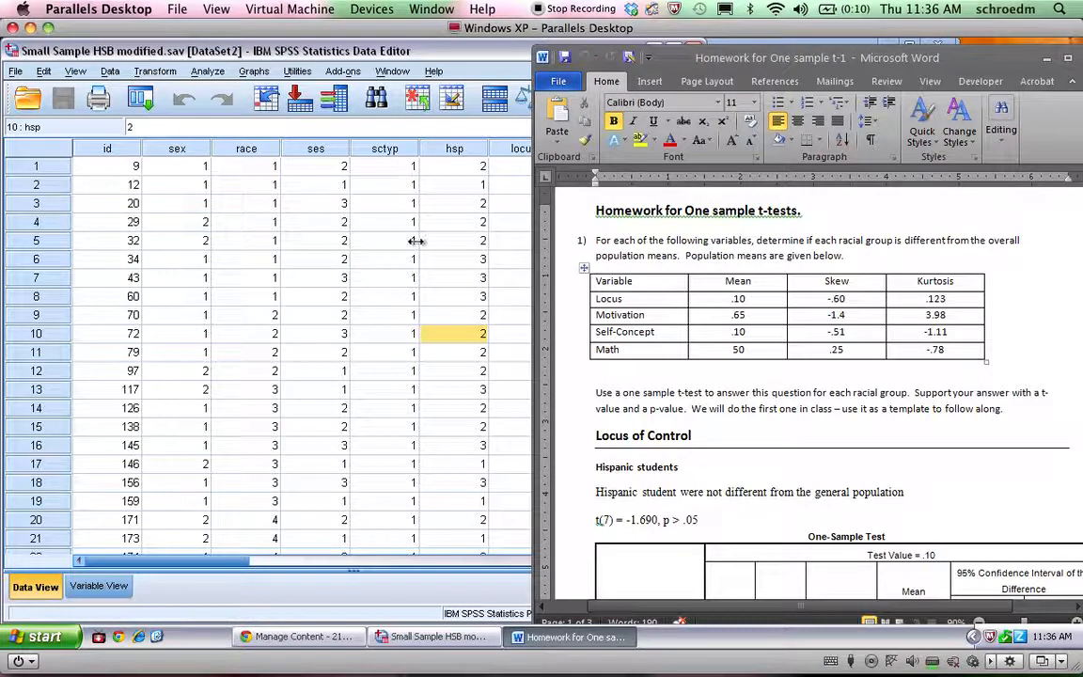
Change the "Mean" column heading in the homework table to "Population Mean"
{"action": "left_click_drag", "start_coordinate": [602, 294], "coordinate": [600, 349]}
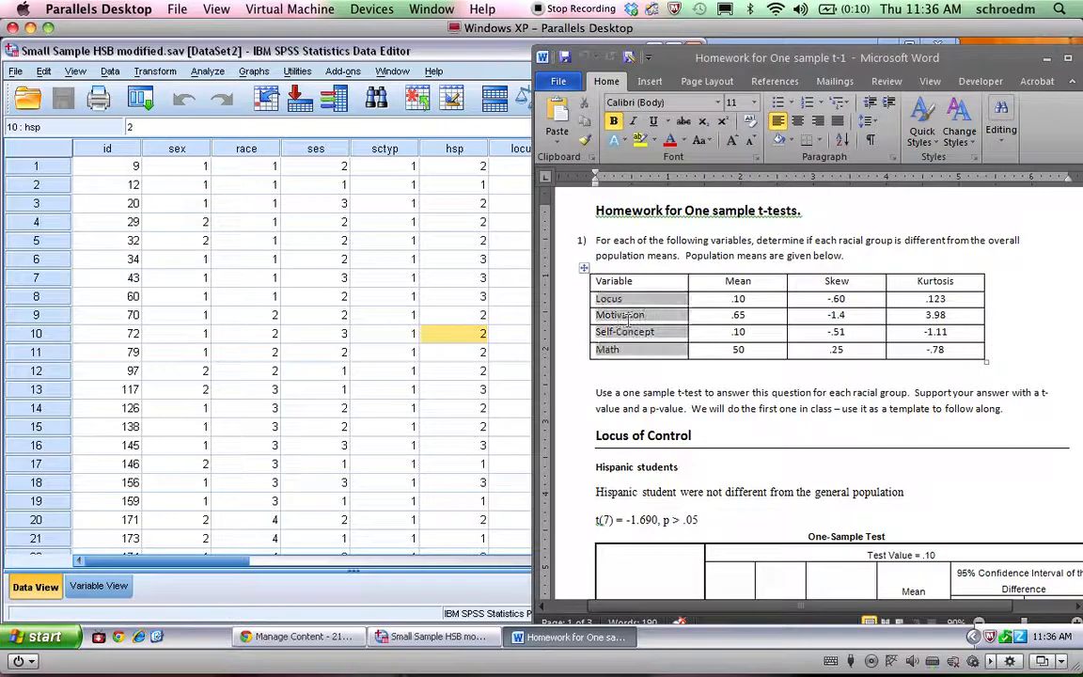
{"action": "left_click", "coordinate": [738, 402]}
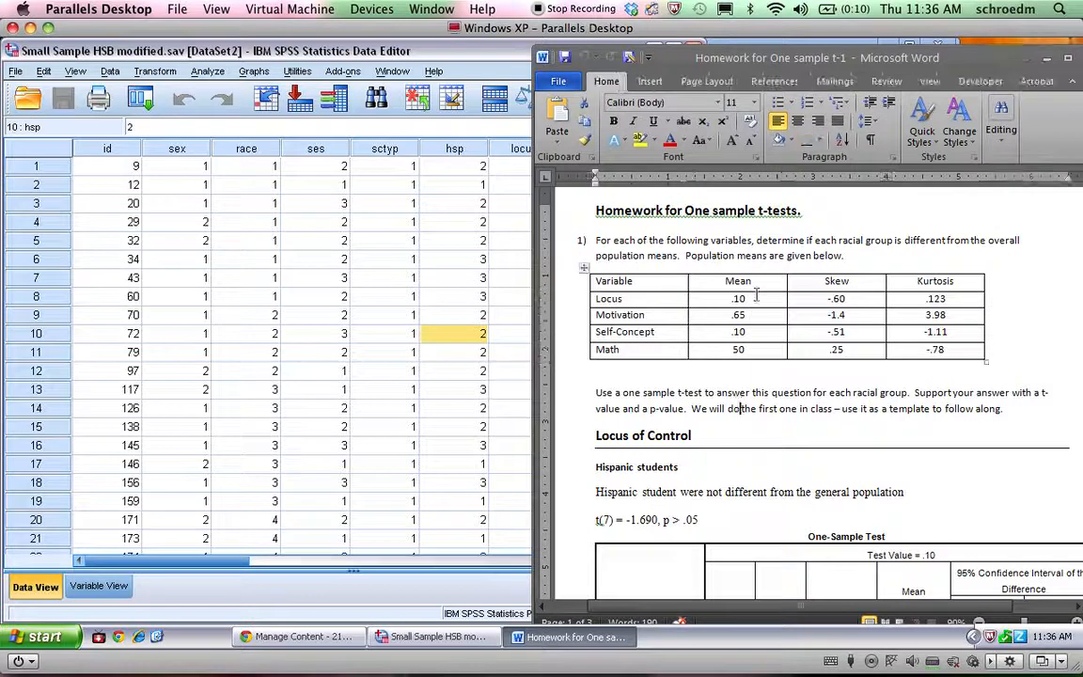
{"action": "left_click_drag", "start_coordinate": [741, 300], "coordinate": [739, 350]}
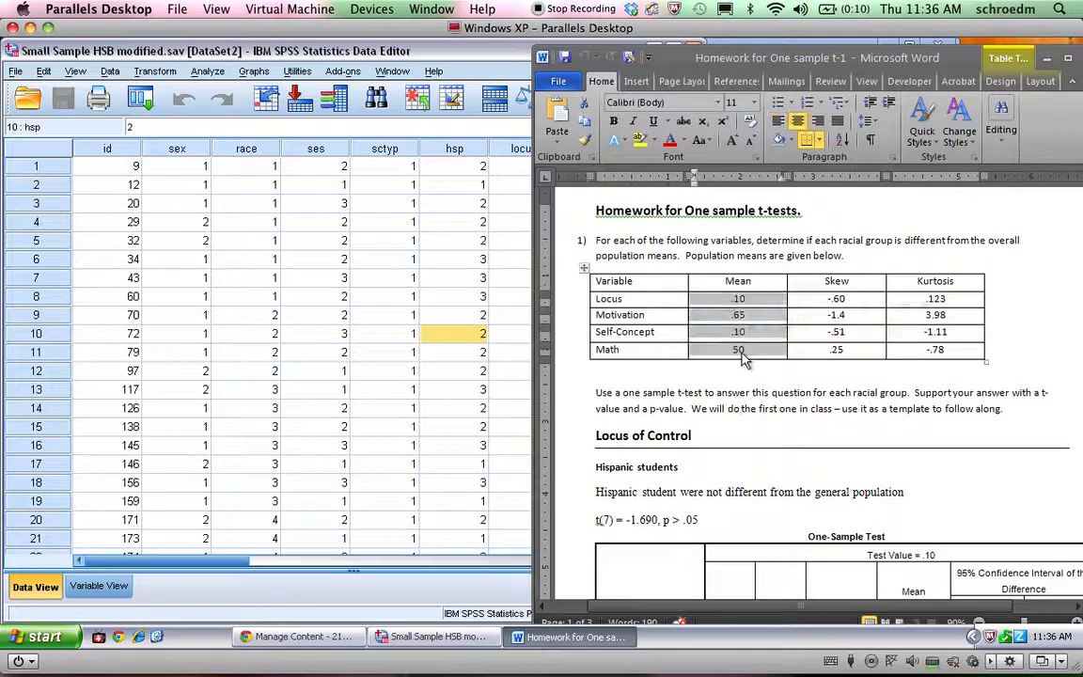
{"action": "left_click", "coordinate": [726, 281]}
{"action": "type", "text": "Population"}
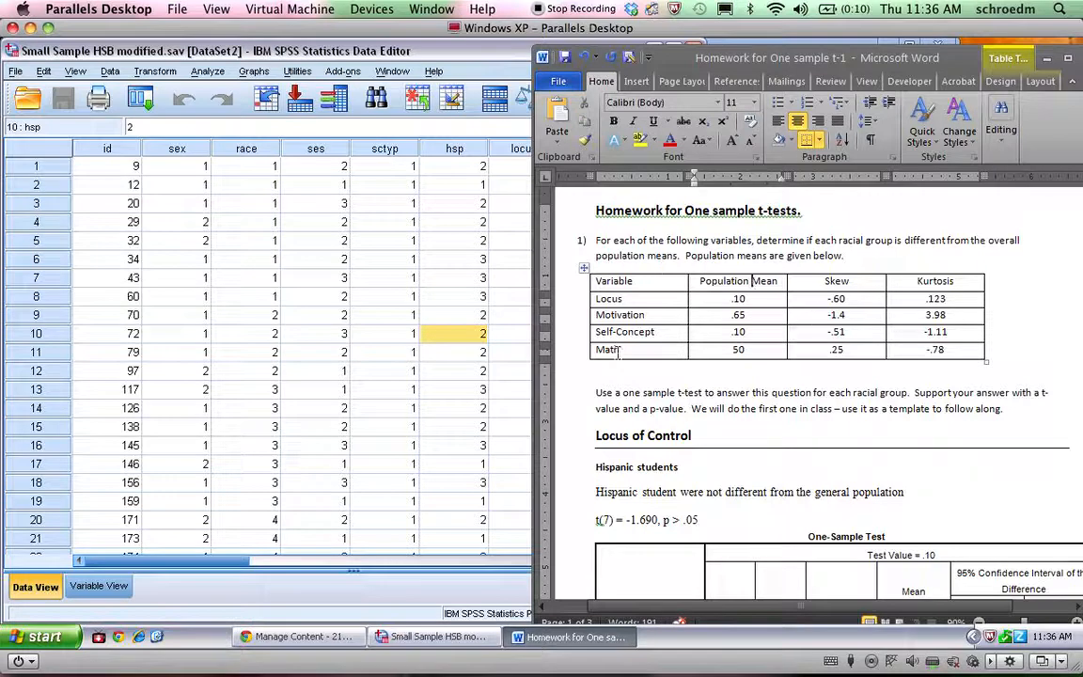
Colour the four population mean values in the homework table red
{"action": "left_click", "coordinate": [315, 240]}
{"action": "left_click_drag", "start_coordinate": [597, 239], "coordinate": [840, 258]}
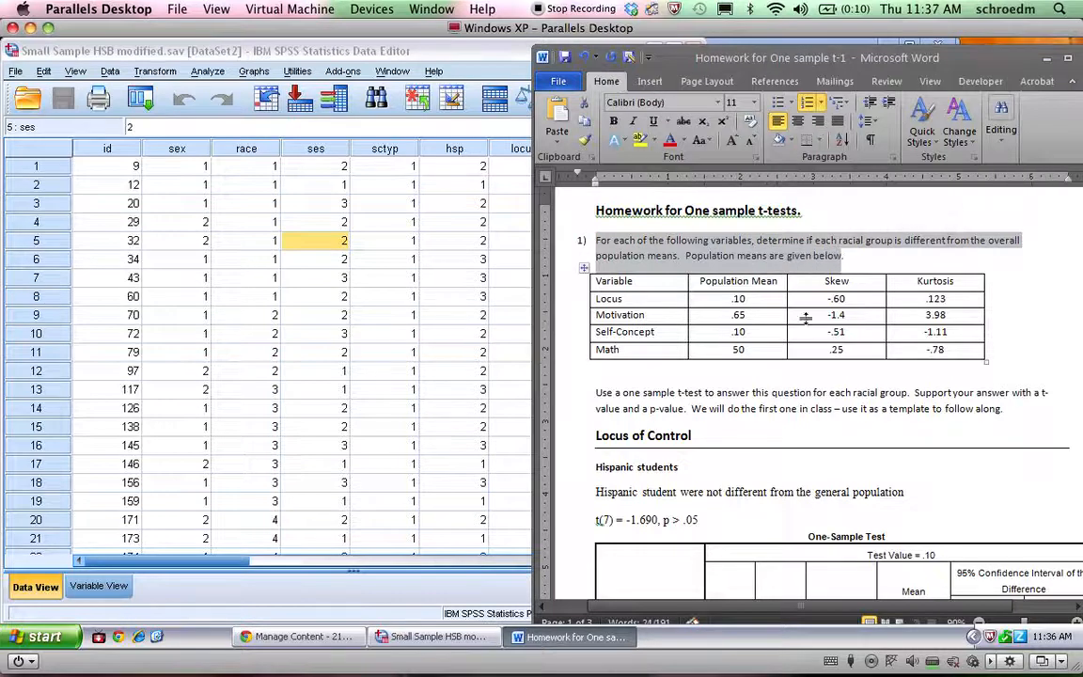
{"action": "left_click", "coordinate": [622, 299]}
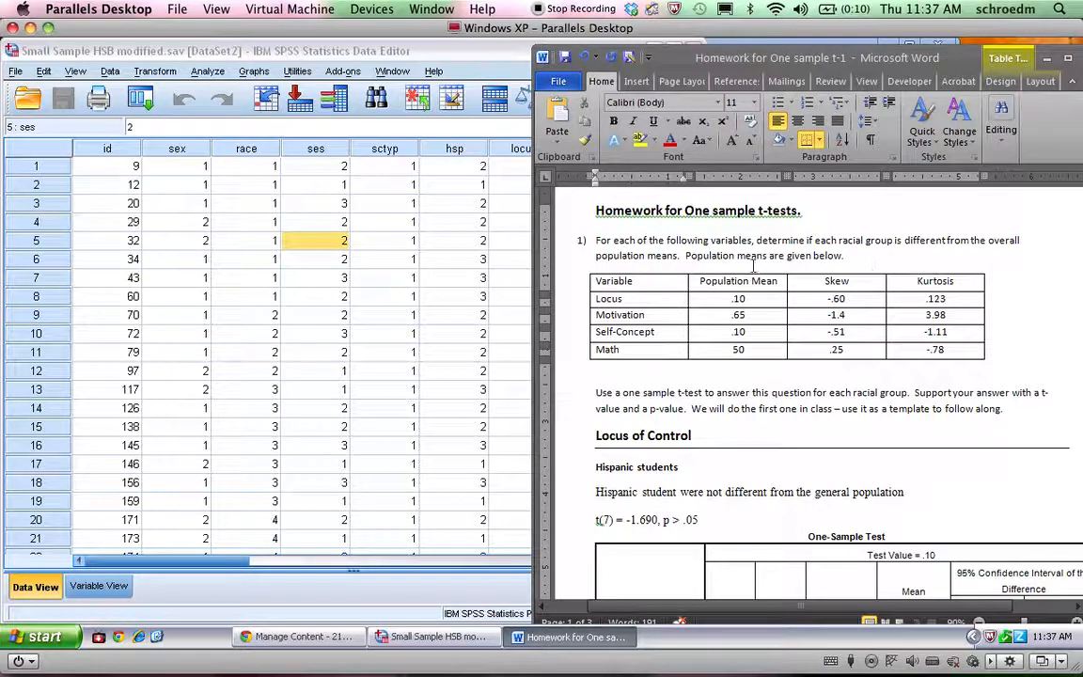
{"action": "left_click_drag", "start_coordinate": [740, 307], "coordinate": [740, 349]}
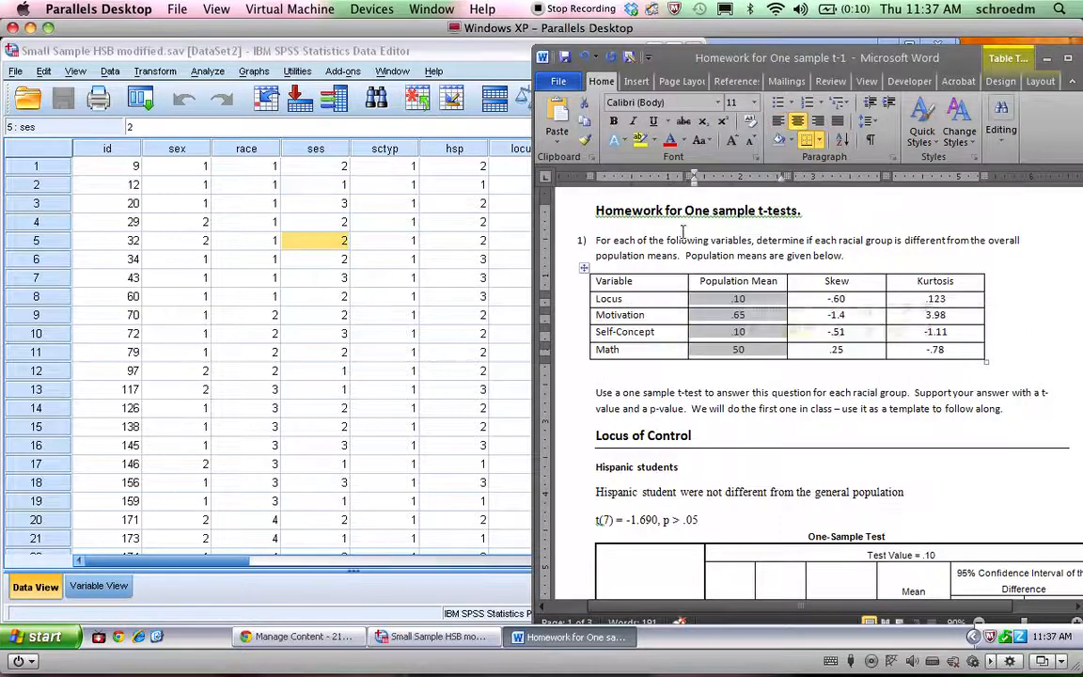
{"action": "left_click", "coordinate": [670, 141]}
{"action": "left_click", "coordinate": [720, 392]}
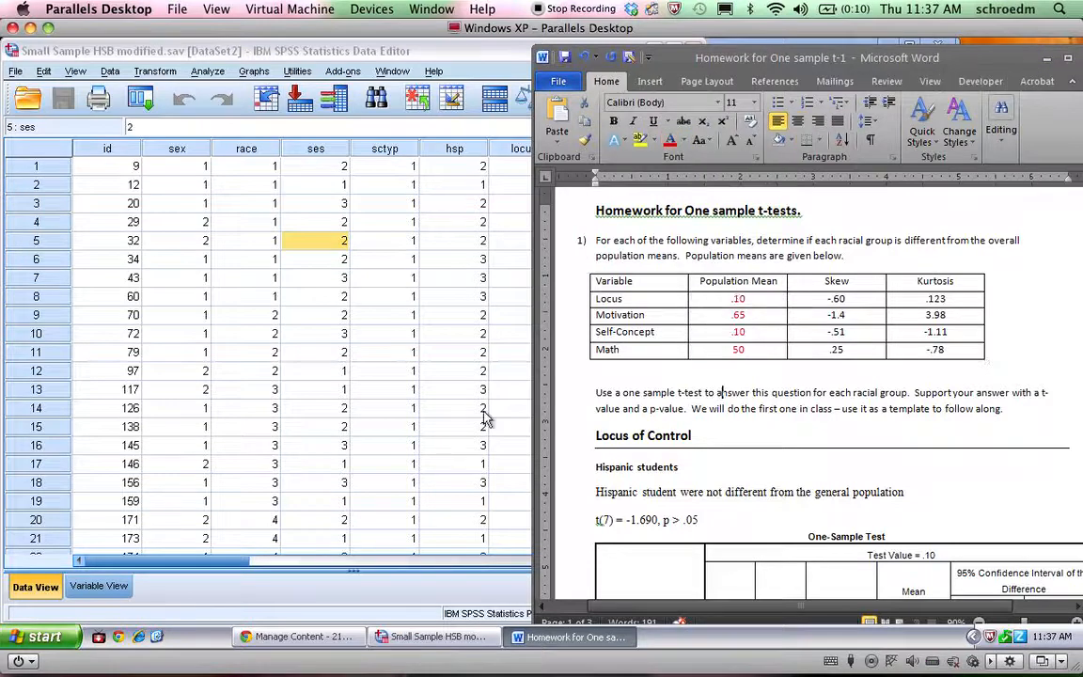
Switch to the SPSS data and examine the locus, concpt, mot and math columns
{"action": "left_click", "coordinate": [339, 303]}
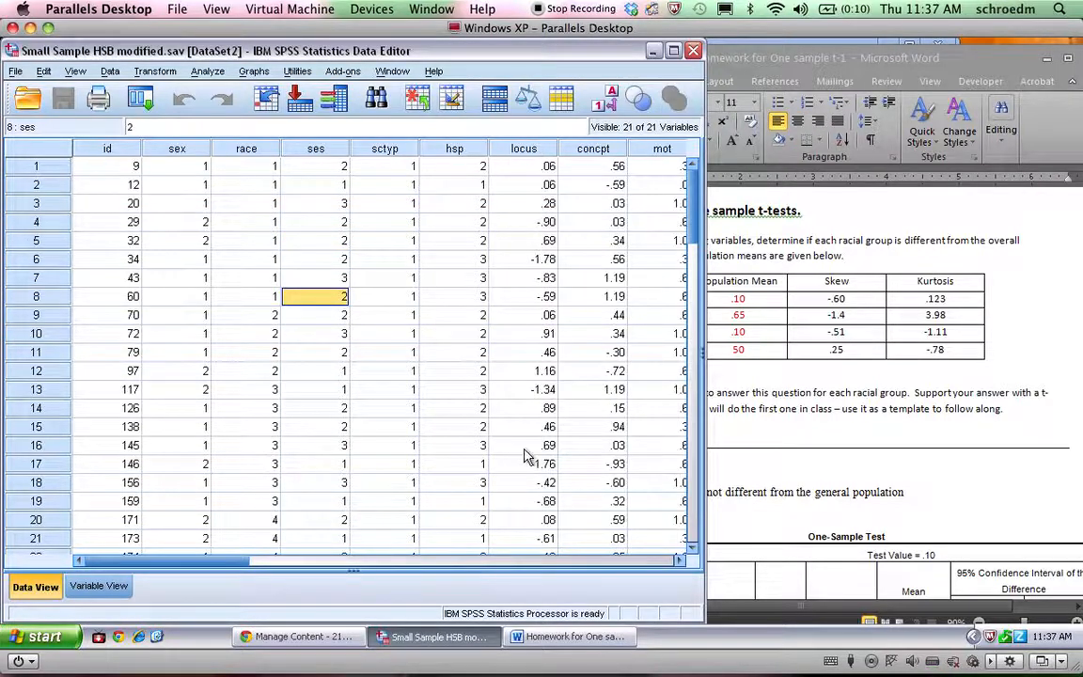
{"action": "left_click", "coordinate": [520, 148]}
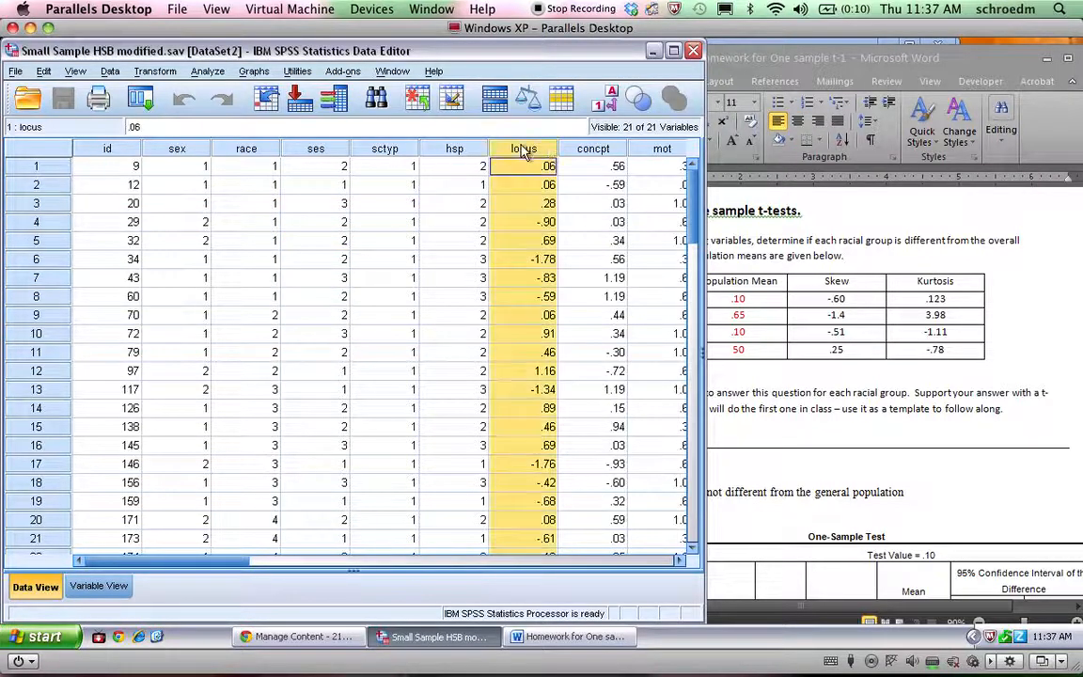
{"action": "left_click", "coordinate": [579, 148]}
{"action": "left_click", "coordinate": [659, 148]}
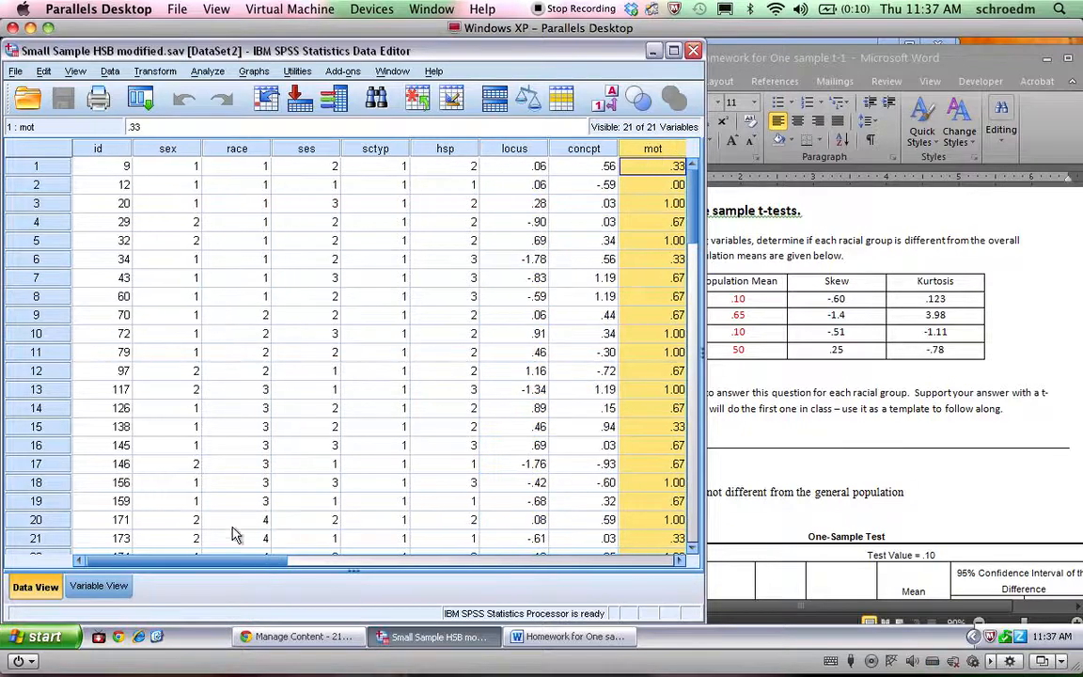
{"action": "left_click", "coordinate": [250, 569]}
{"action": "left_click_drag", "start_coordinate": [246, 564], "coordinate": [312, 564]}
{"action": "left_click", "coordinate": [498, 149]}
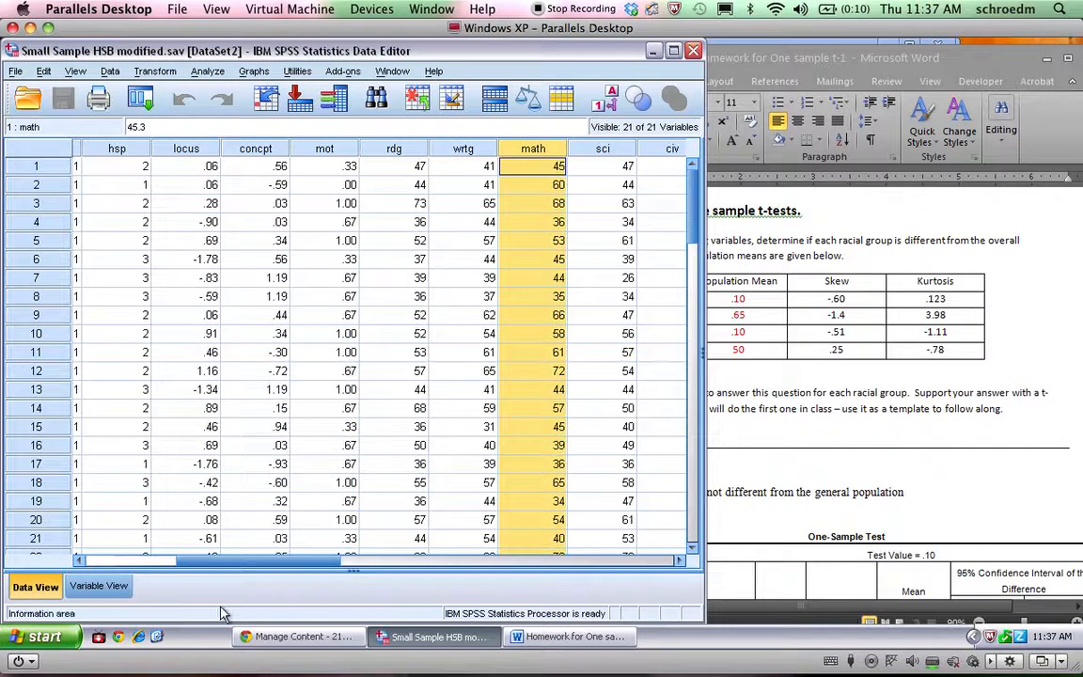
{"action": "left_click_drag", "start_coordinate": [268, 564], "coordinate": [174, 564]}
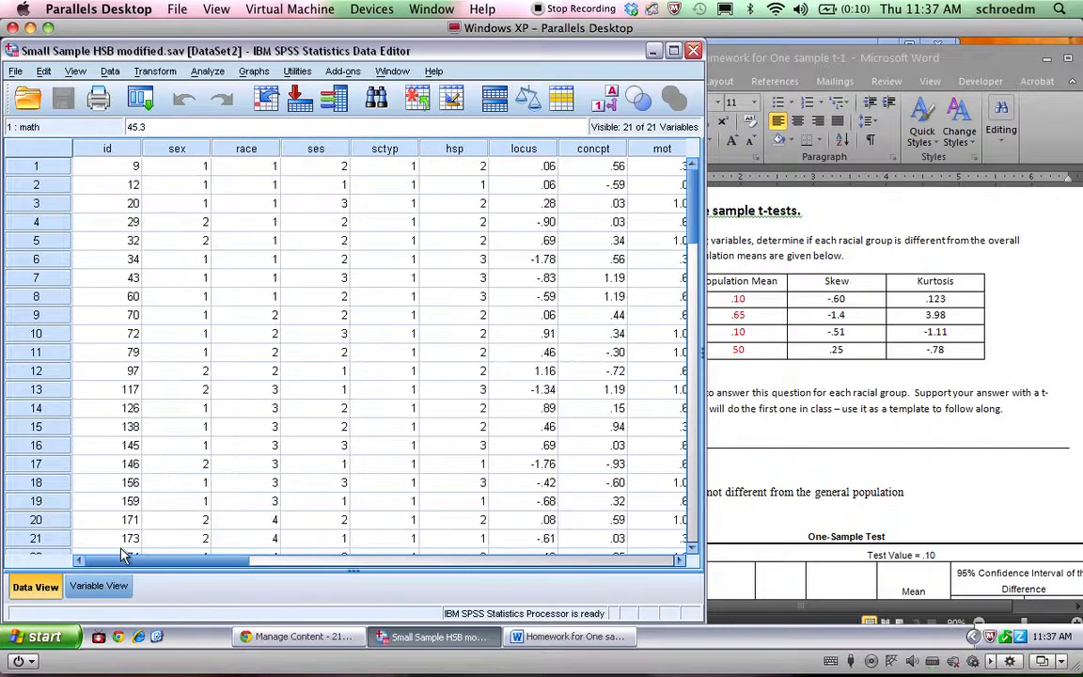
Examine the value labels defined for the race variable and return to the data
{"action": "left_click", "coordinate": [247, 148]}
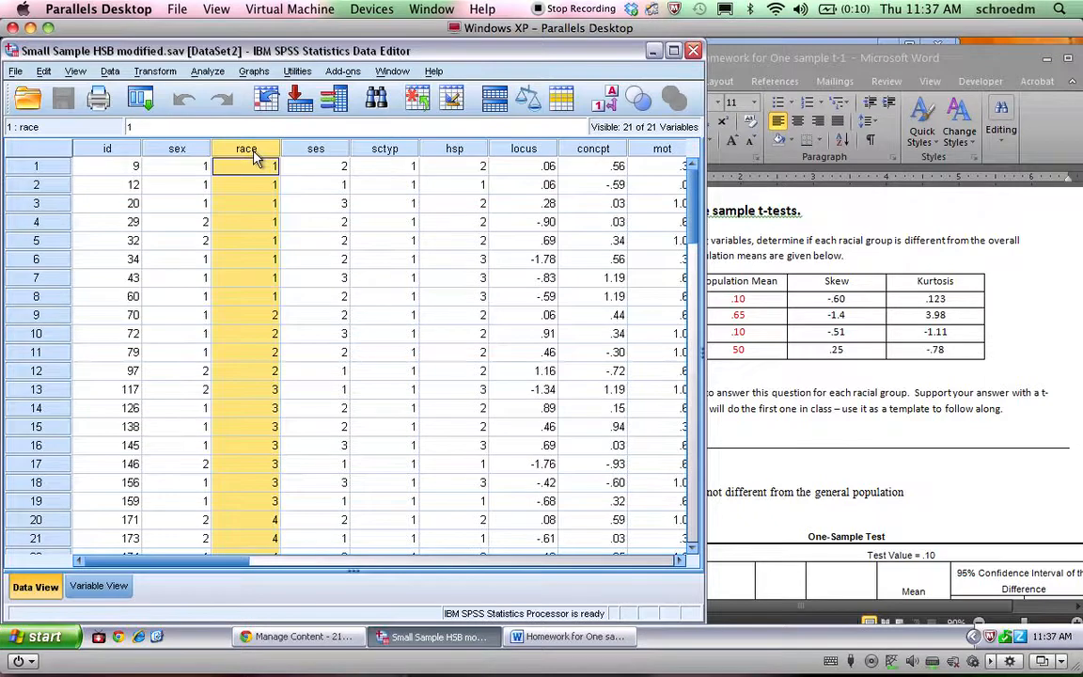
{"action": "double_click", "coordinate": [252, 158]}
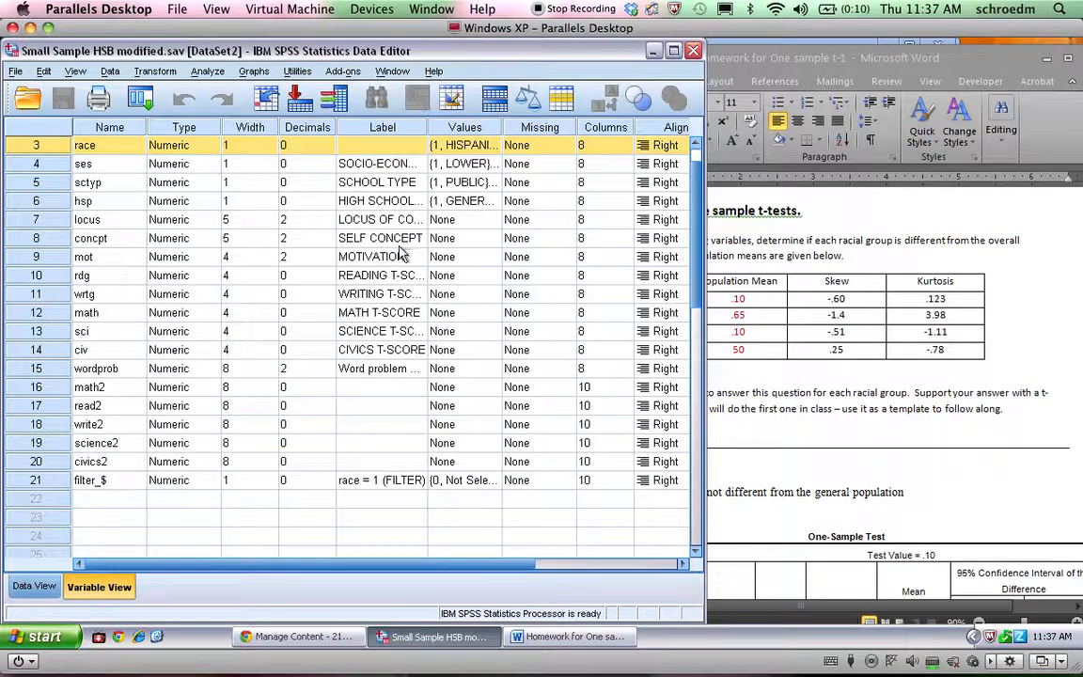
{"action": "left_click", "coordinate": [492, 151]}
{"action": "left_click", "coordinate": [495, 145]}
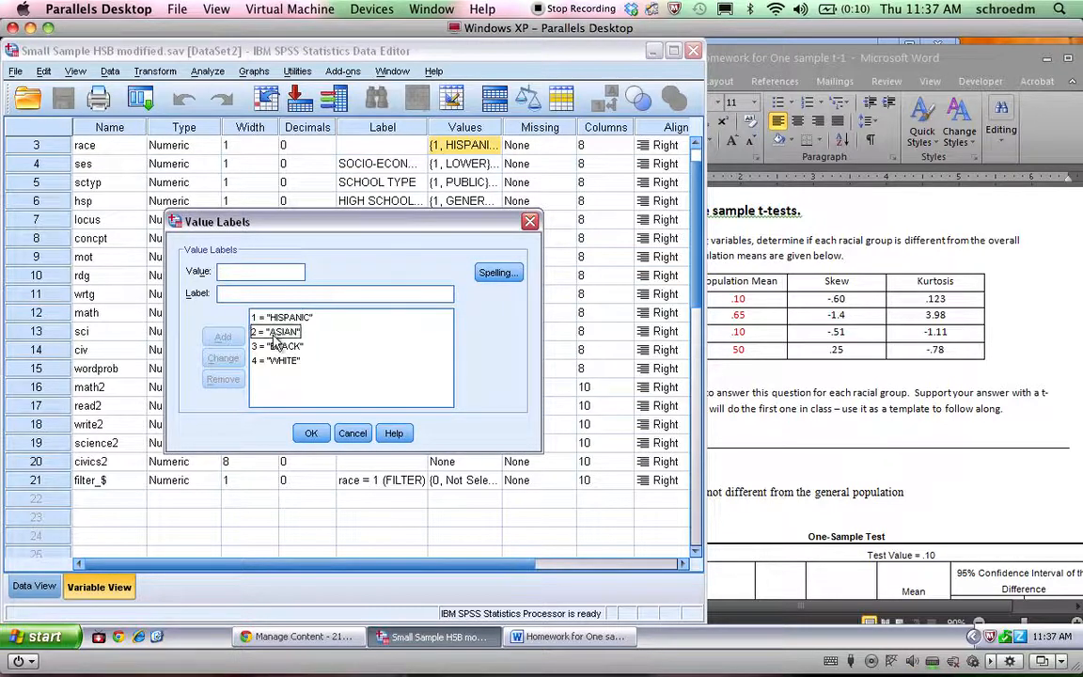
{"action": "left_click", "coordinate": [308, 431]}
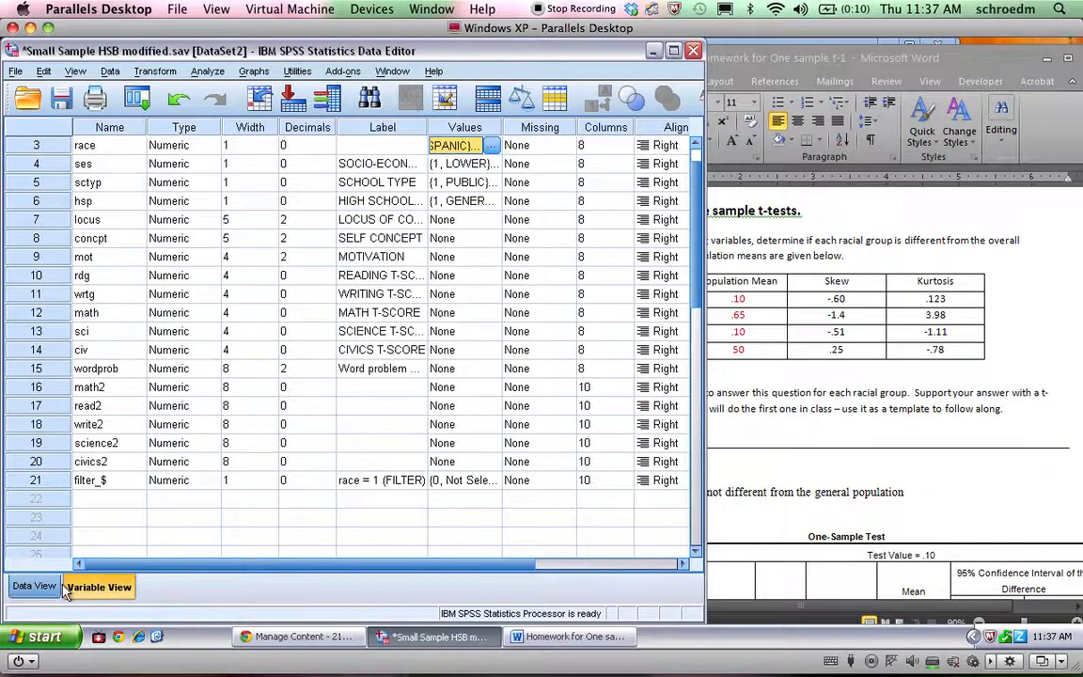
{"action": "left_click", "coordinate": [31, 588]}
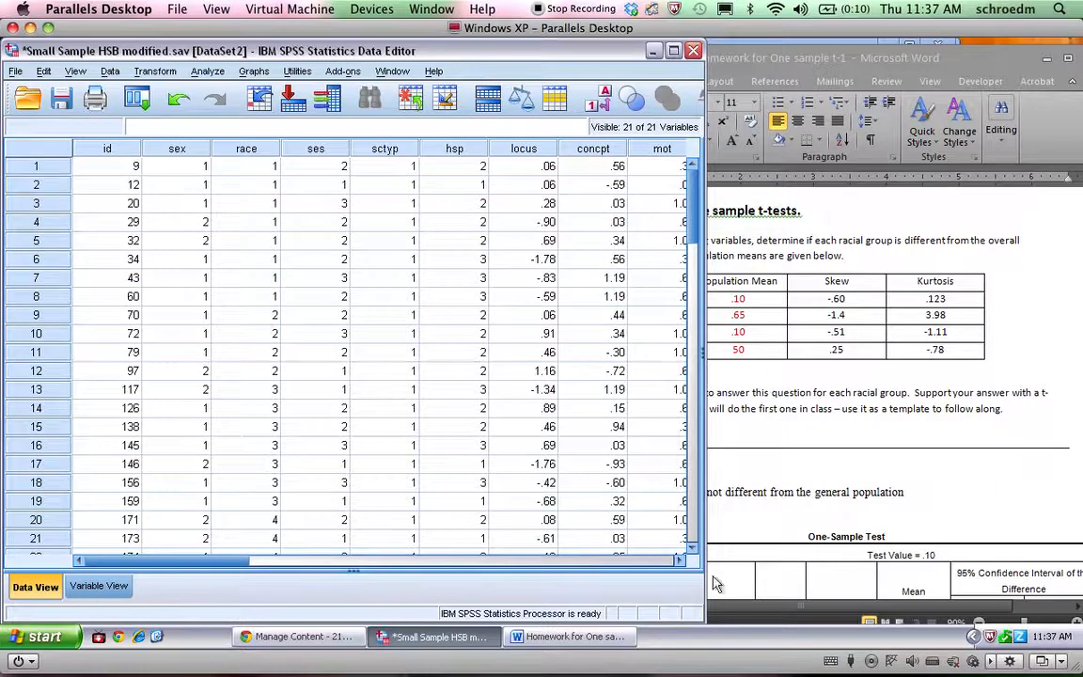
Narrow the SPSS window to uncover the homework table and start a One-Sample T Test with Locus of Control as test variable
{"action": "left_click_drag", "start_coordinate": [711, 627], "coordinate": [569, 617]}
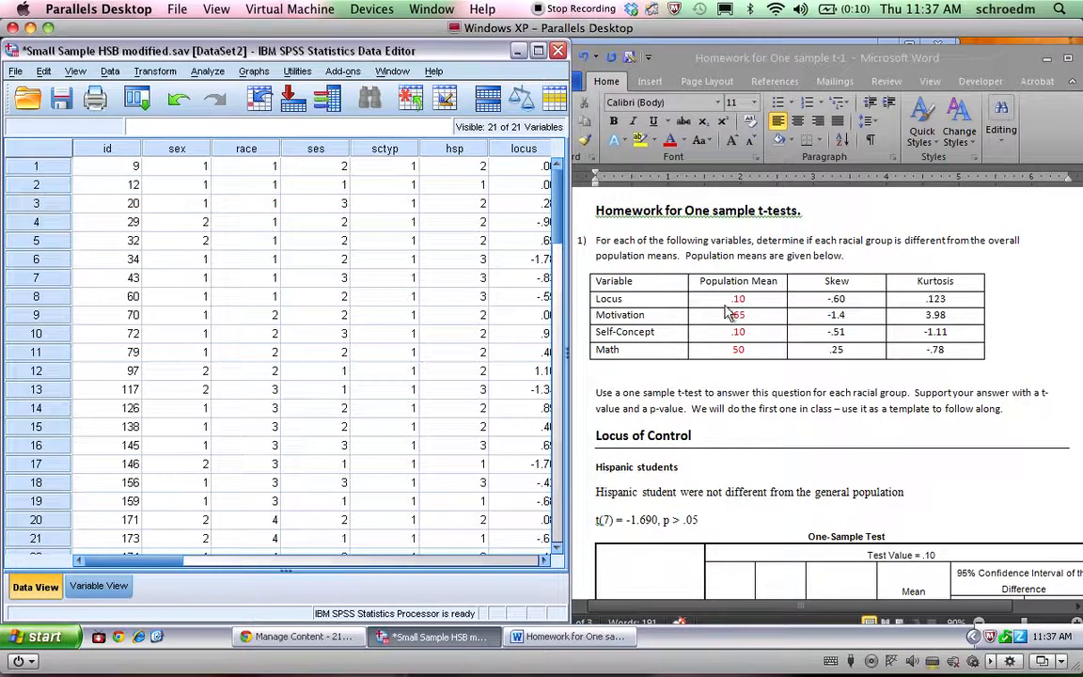
{"action": "left_click", "coordinate": [206, 72]}
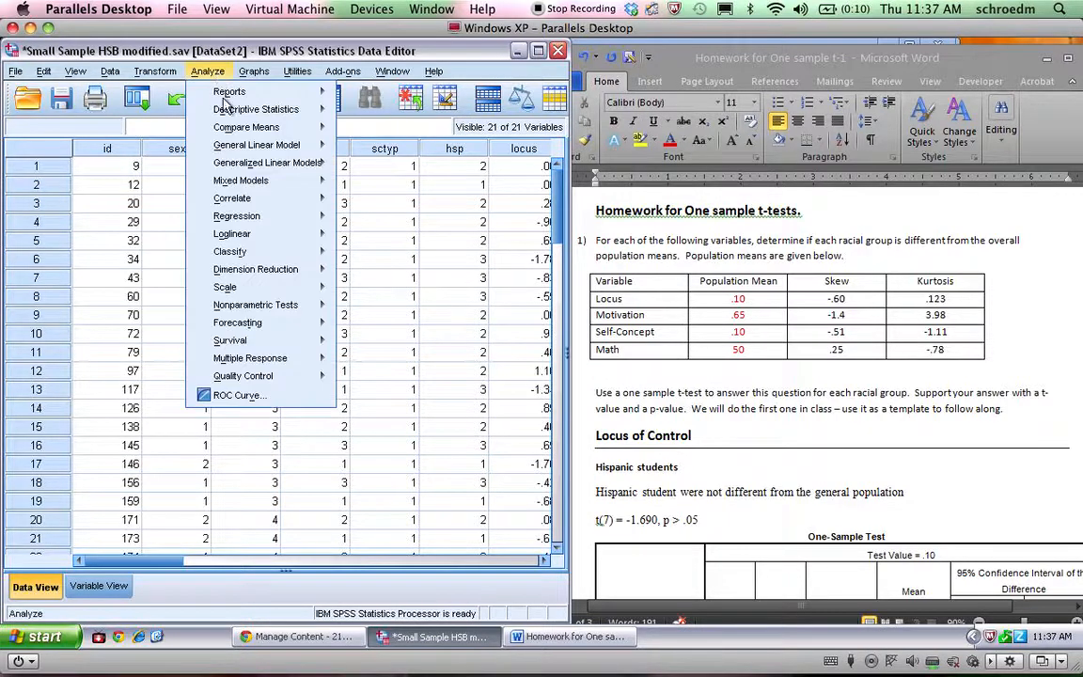
{"action": "mouse_move", "coordinate": [318, 134]}
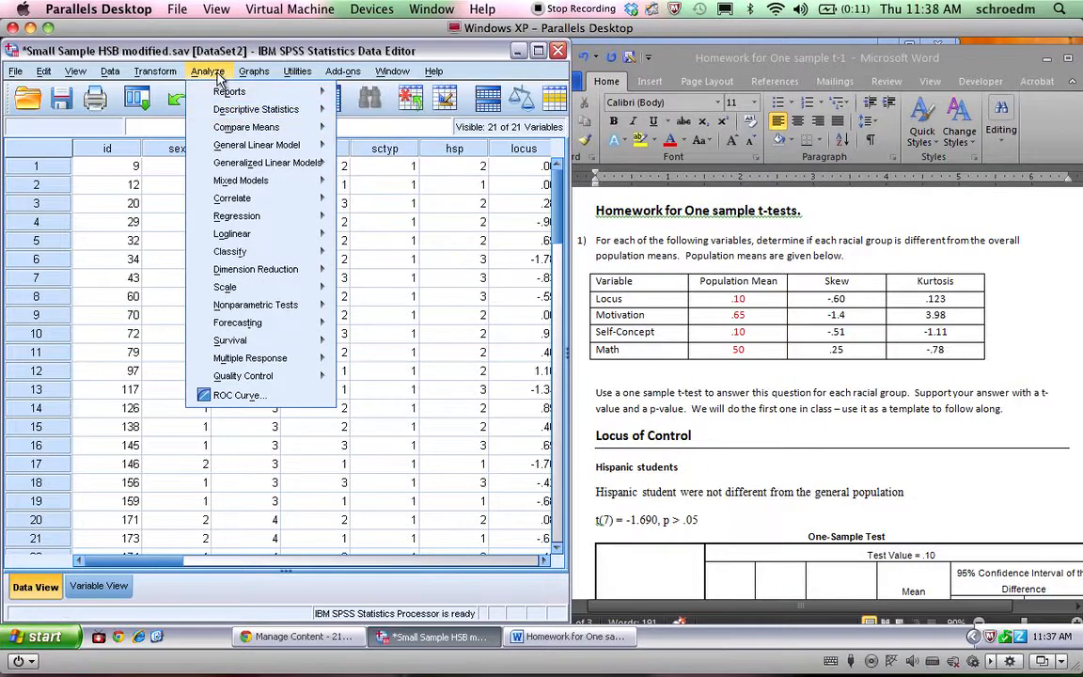
{"action": "mouse_move", "coordinate": [283, 127]}
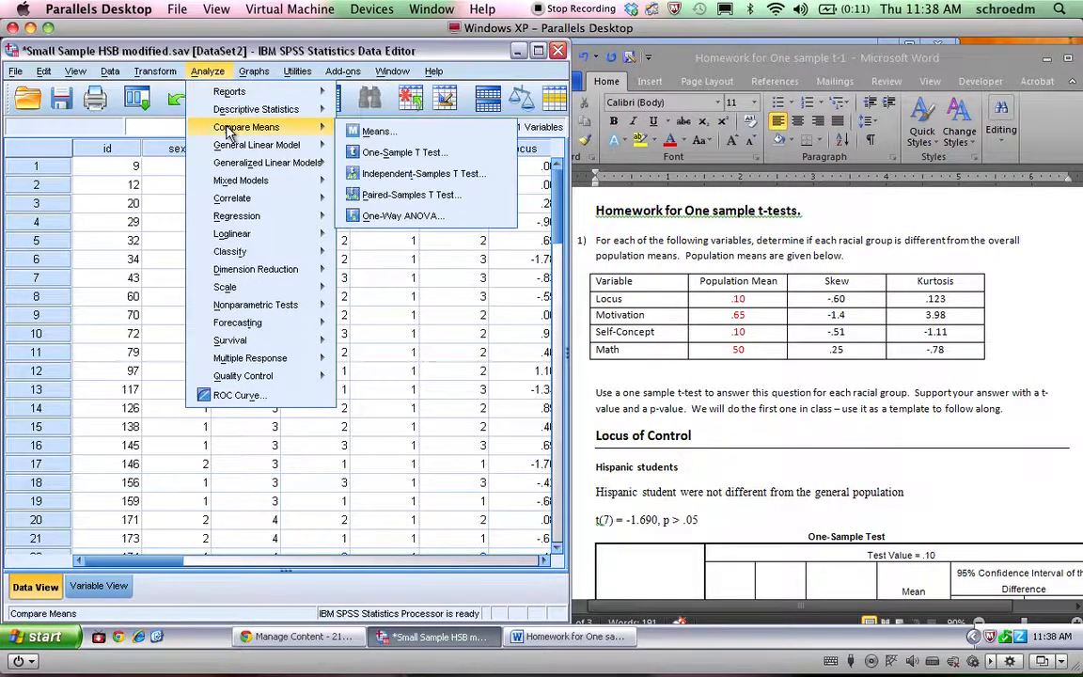
{"action": "left_click", "coordinate": [365, 155]}
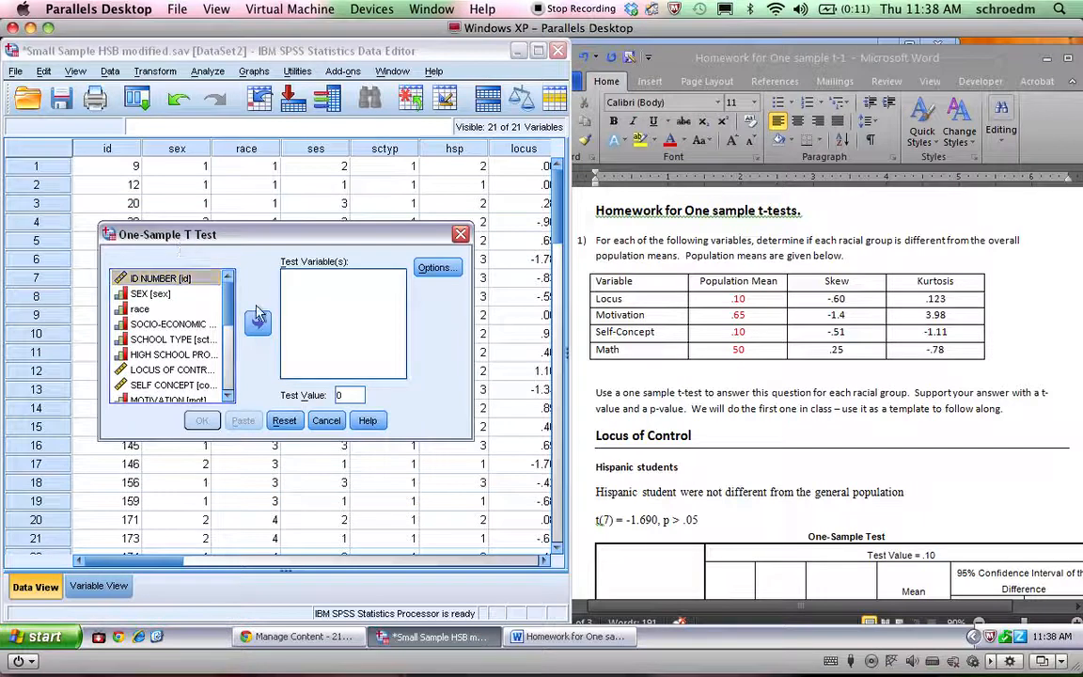
{"action": "left_click", "coordinate": [165, 370]}
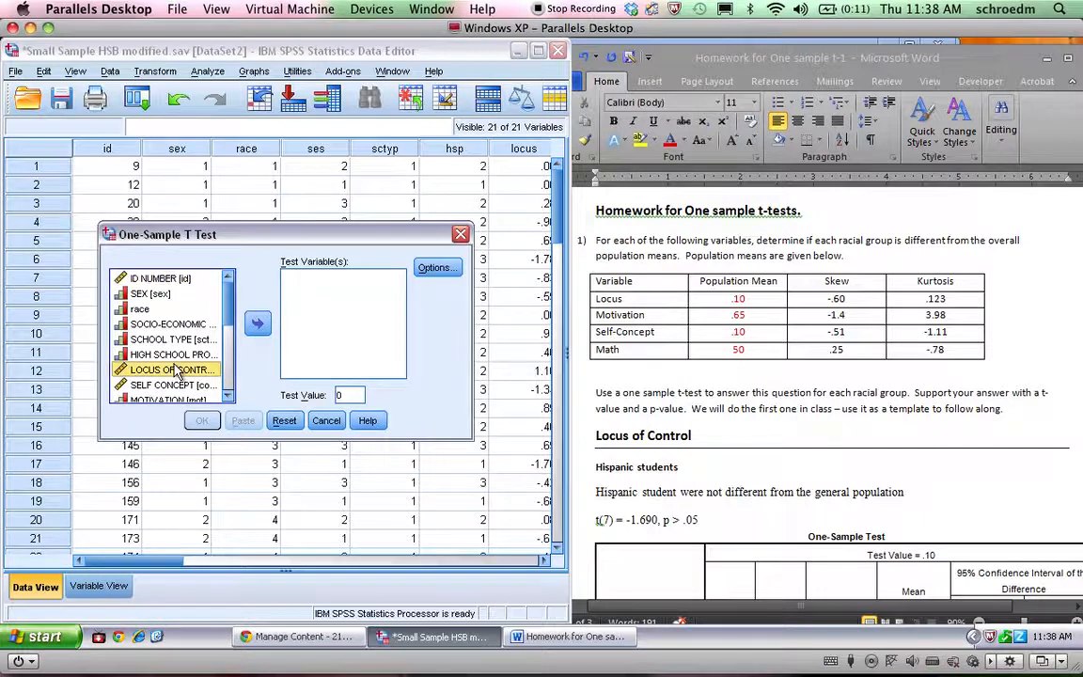
{"action": "left_click", "coordinate": [258, 326]}
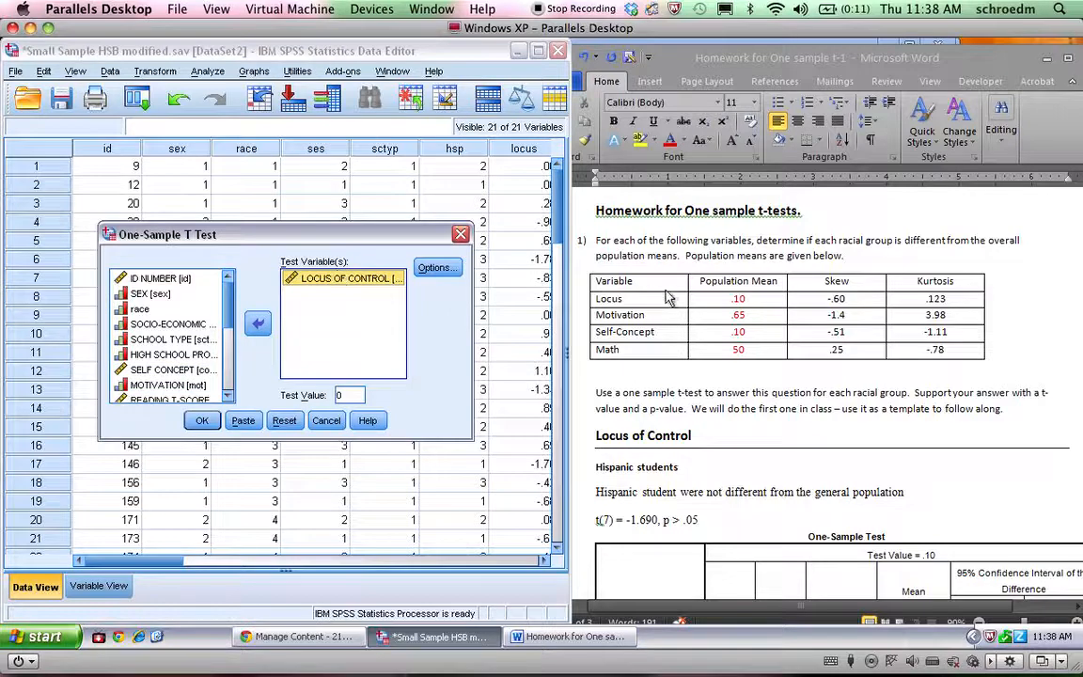
Set the test value to .10 and run the One-Sample T Test on Locus of Control
{"action": "double_click", "coordinate": [340, 395]}
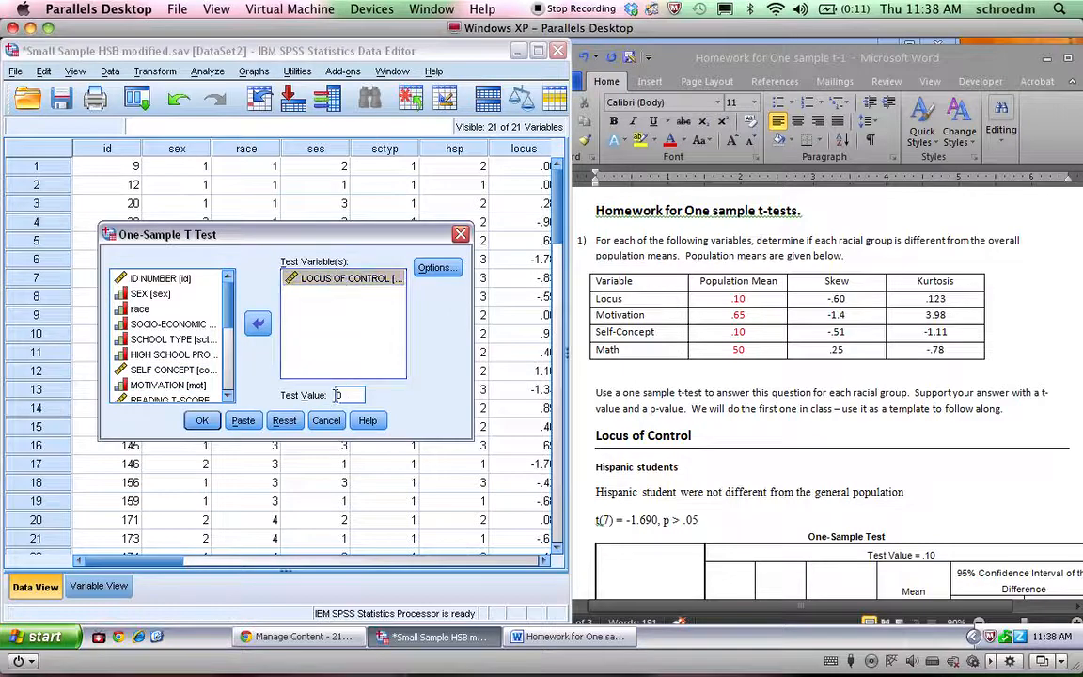
{"action": "type", "text": "."}
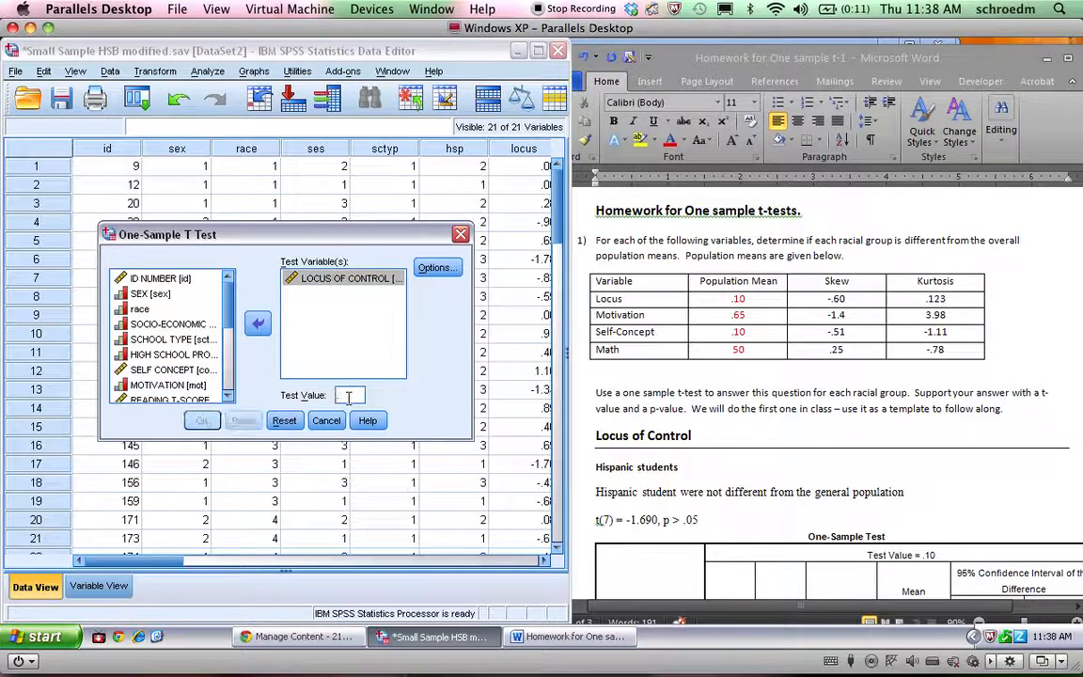
{"action": "type", "text": "1"}
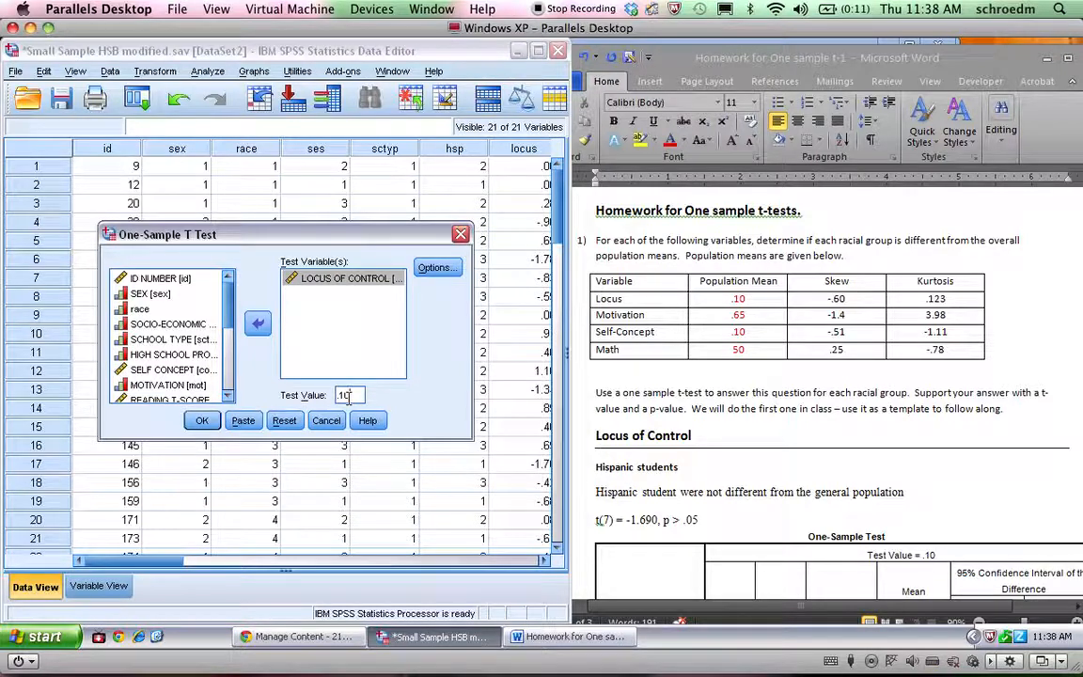
{"action": "type", "text": "0"}
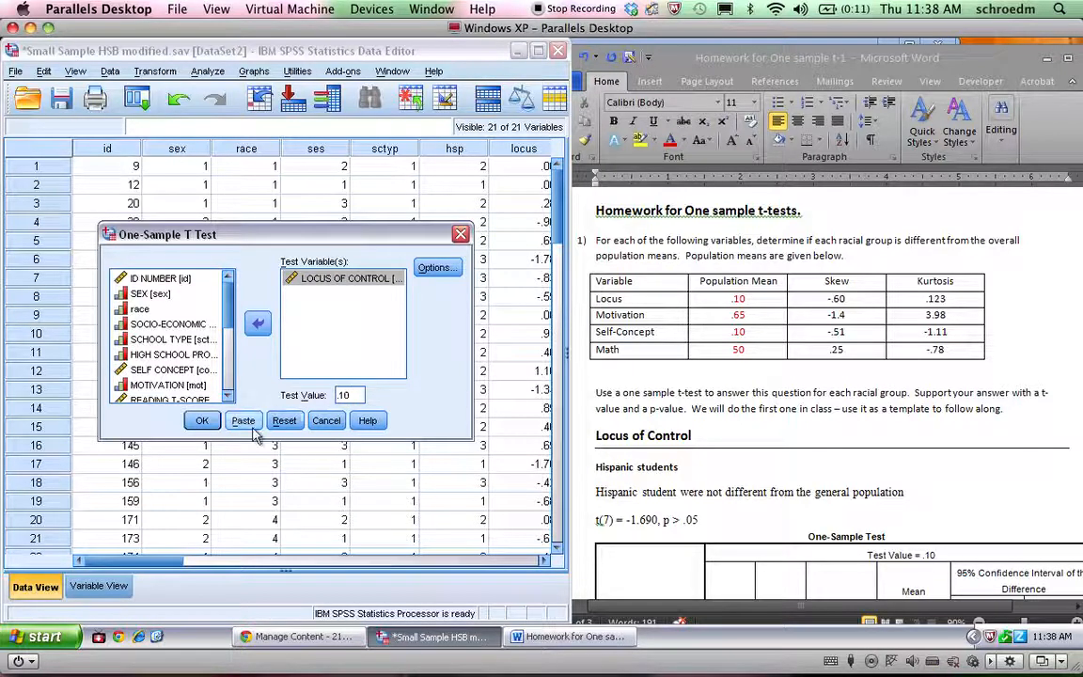
{"action": "left_click", "coordinate": [203, 424]}
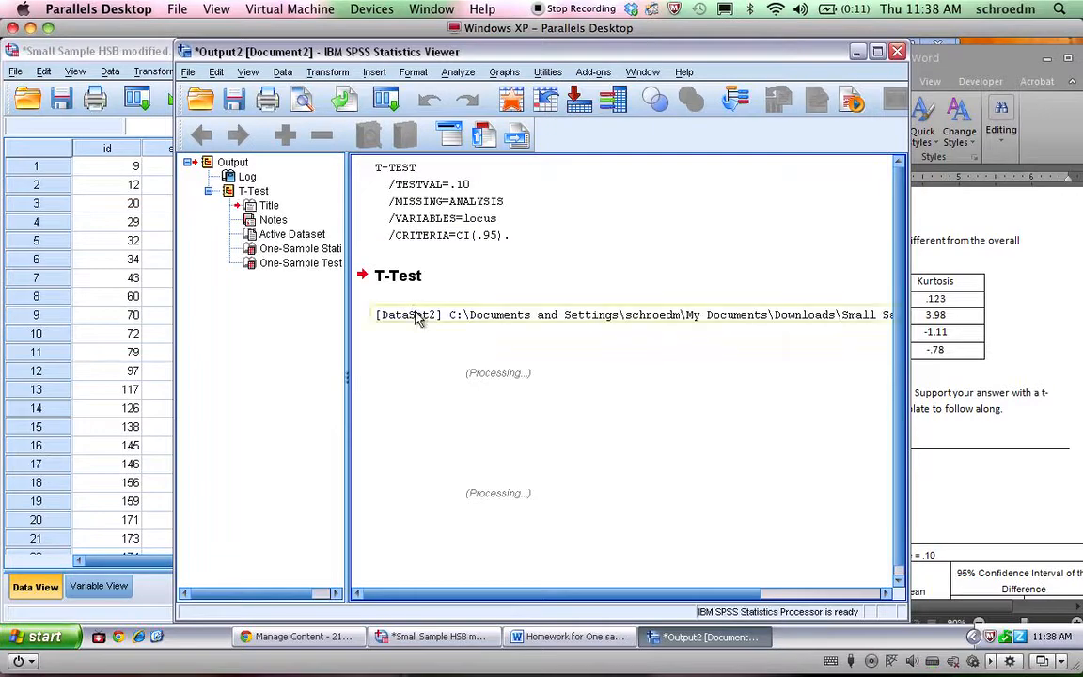
Move and widen the output window to fit the whole One-Sample Test table, and examine its t, df and significance values
{"action": "left_click_drag", "start_coordinate": [376, 60], "coordinate": [304, 55]}
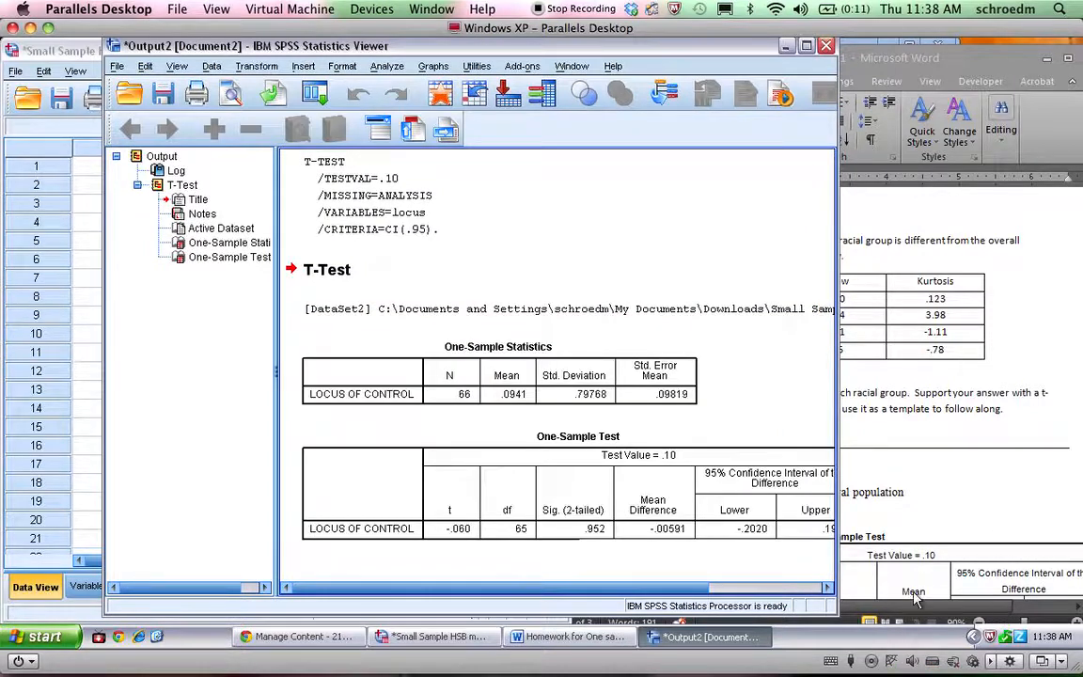
{"action": "left_click_drag", "start_coordinate": [837, 616], "coordinate": [943, 616]}
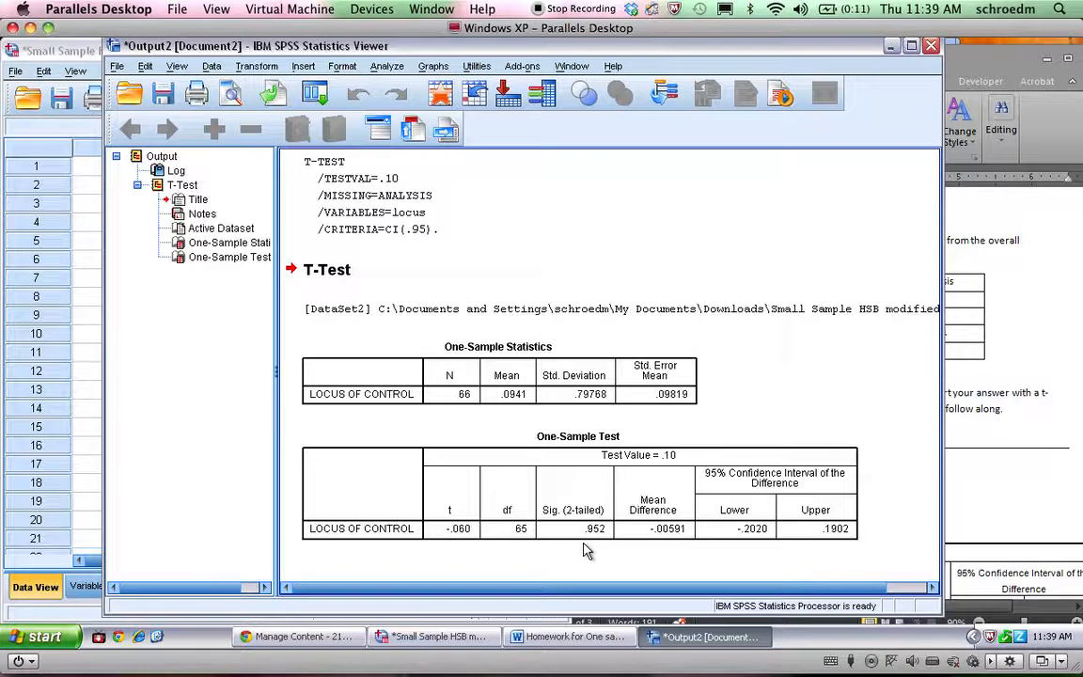
{"action": "left_click", "coordinate": [429, 491]}
{"action": "left_click", "coordinate": [544, 496]}
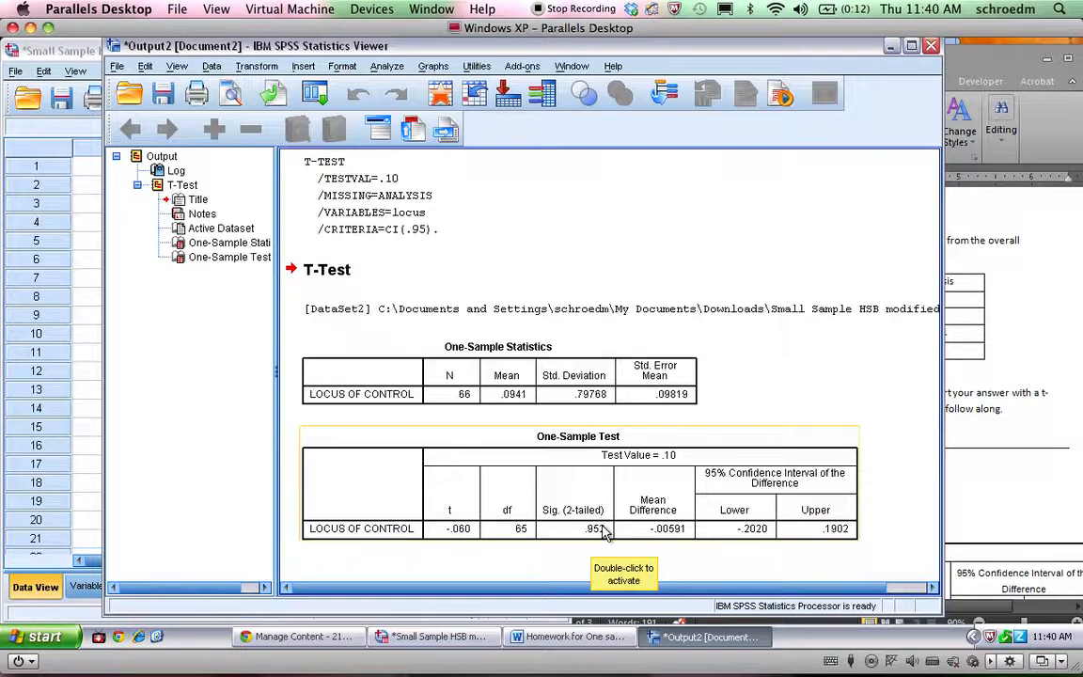
{"action": "scroll", "coordinate": [604, 533], "scroll_direction": "right", "scroll_amount": 2}
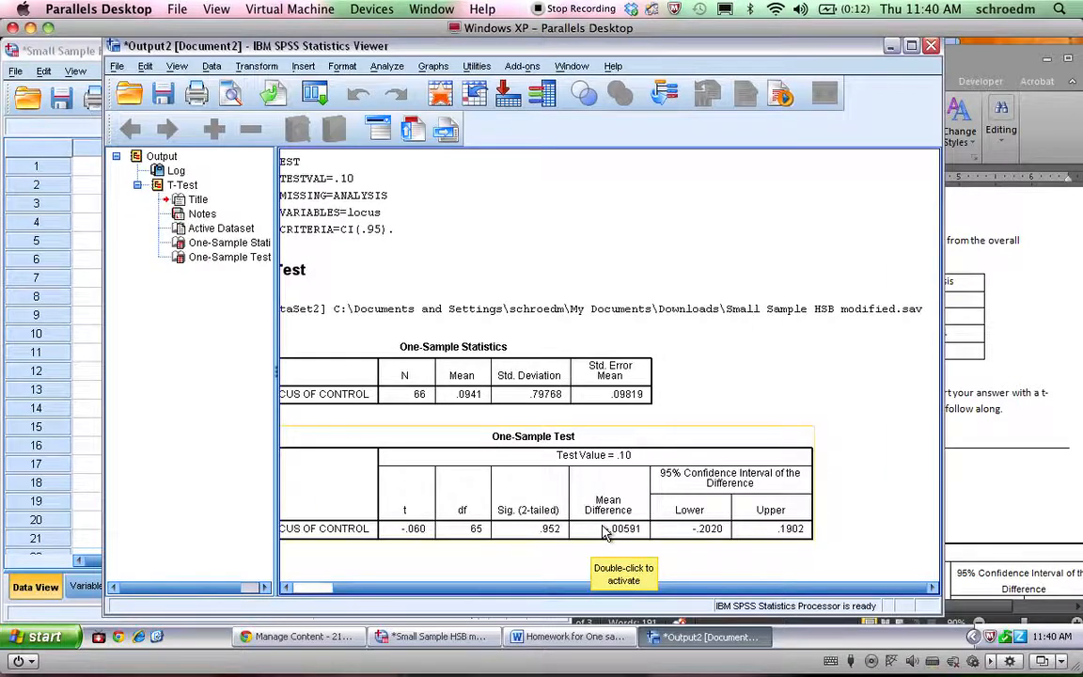
{"action": "scroll", "coordinate": [501, 525], "scroll_direction": "left", "scroll_amount": 2}
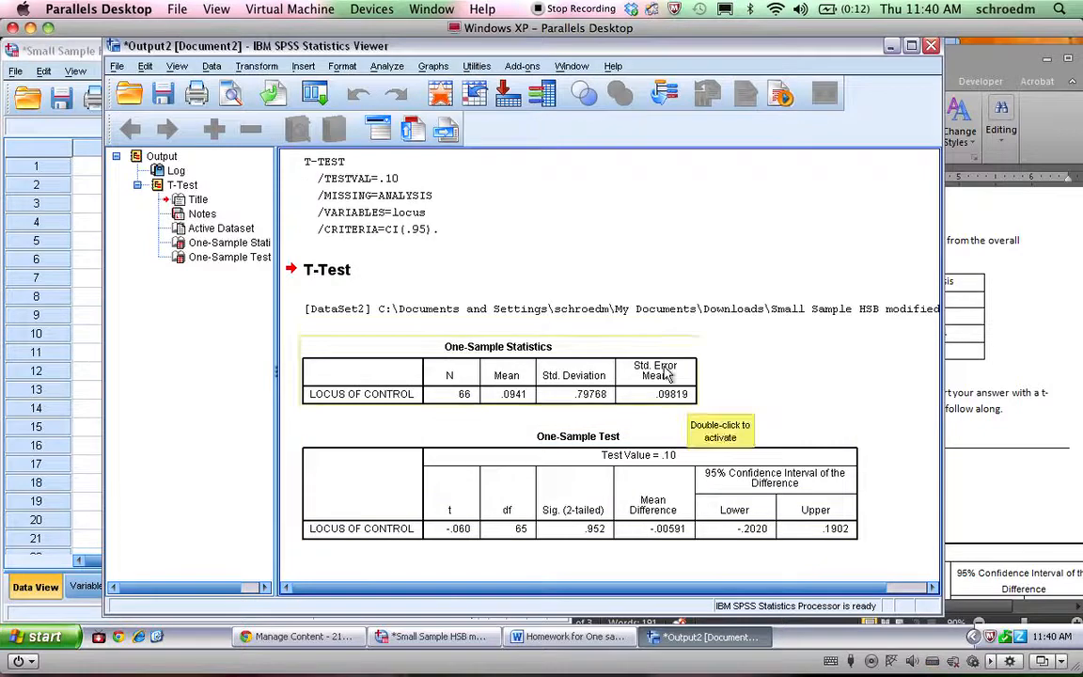
Look over the race groups in the dataset and return to the t-test output
{"action": "left_click", "coordinate": [434, 637]}
{"action": "scroll", "coordinate": [331, 368], "scroll_direction": "down", "scroll_amount": 7}
{"action": "scroll", "coordinate": [331, 368], "scroll_direction": "up", "scroll_amount": 7}
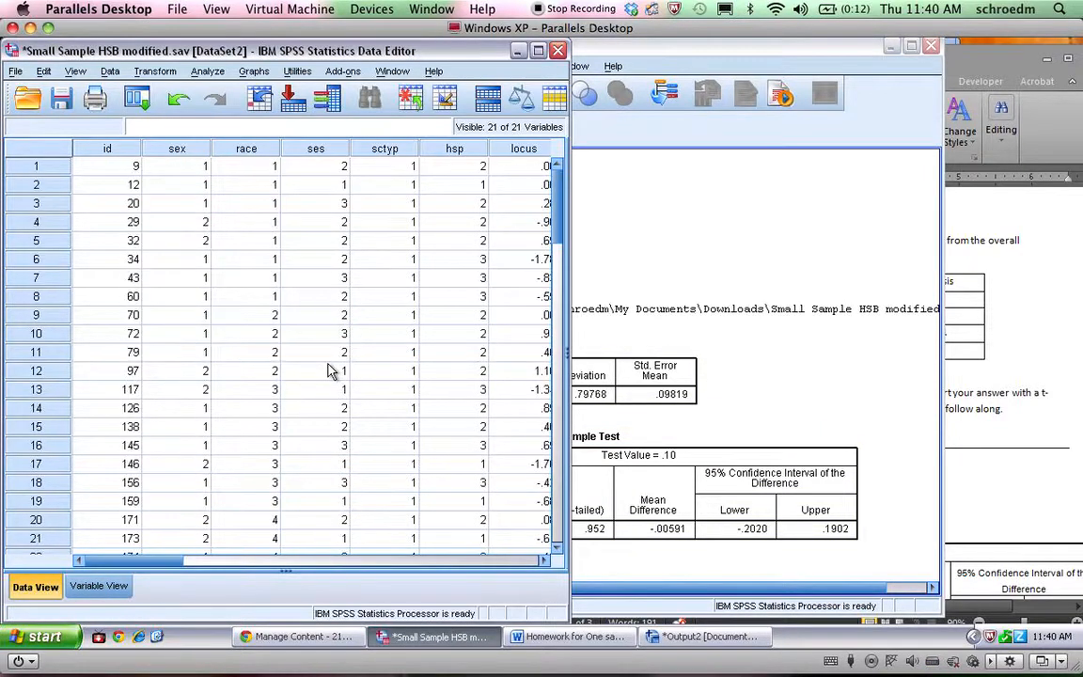
{"action": "left_click", "coordinate": [786, 411]}
{"action": "left_click", "coordinate": [452, 309]}
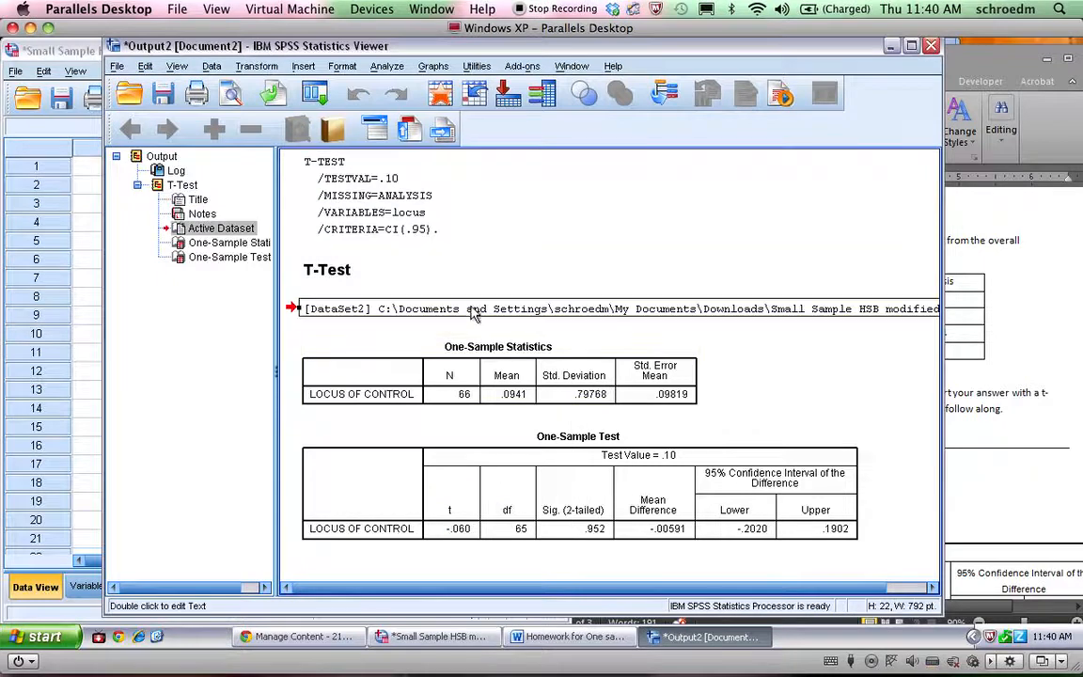
{"action": "left_click", "coordinate": [434, 371]}
Split the file with Compare groups based on race
{"action": "left_click", "coordinate": [212, 66]}
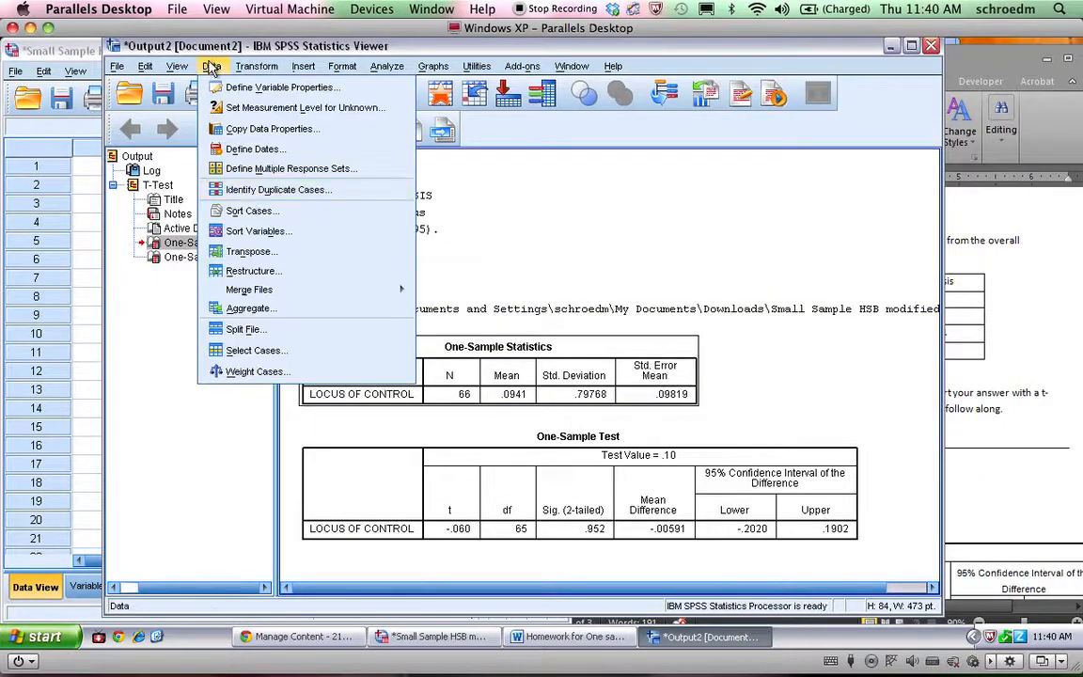
{"action": "left_click", "coordinate": [250, 331]}
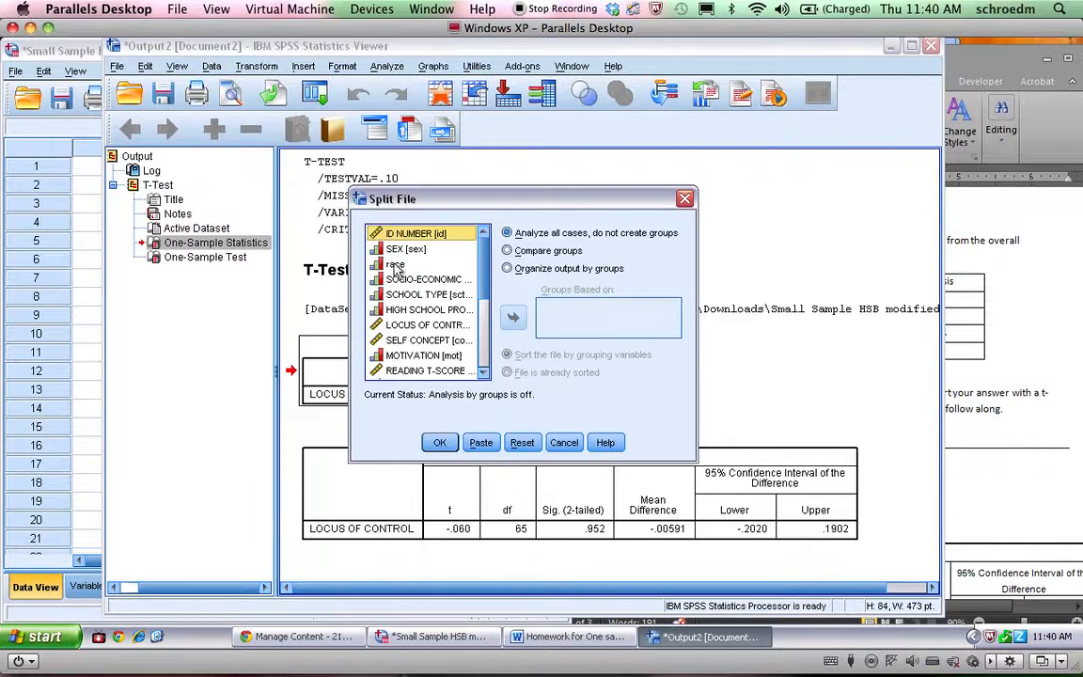
{"action": "left_click", "coordinate": [507, 250]}
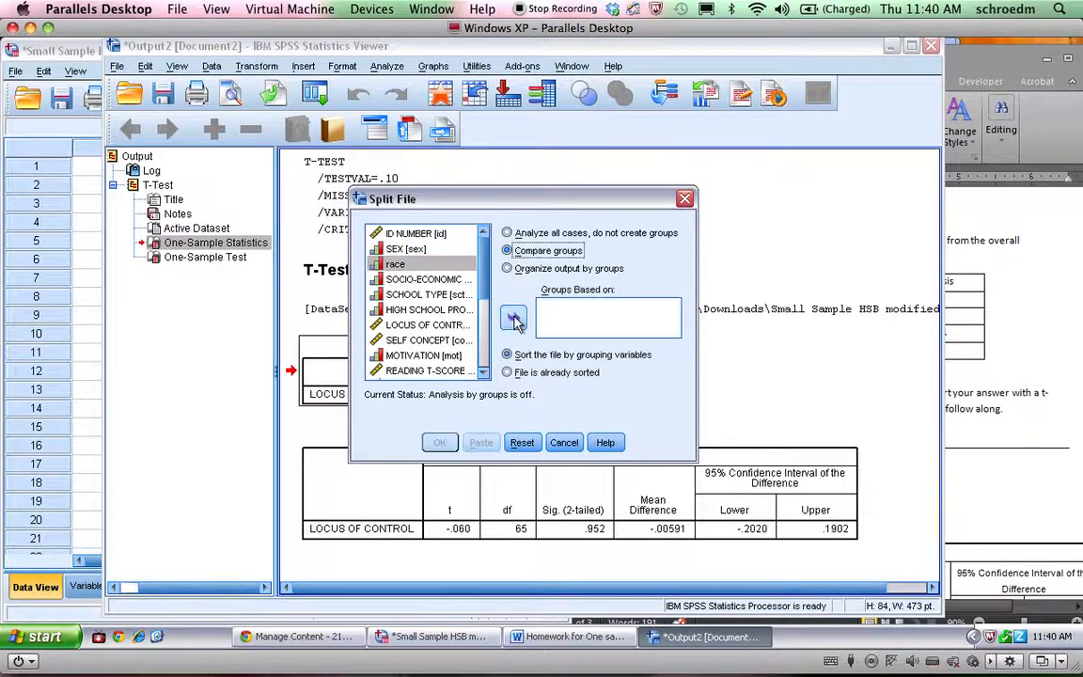
{"action": "left_click", "coordinate": [513, 318]}
{"action": "left_click", "coordinate": [440, 442]}
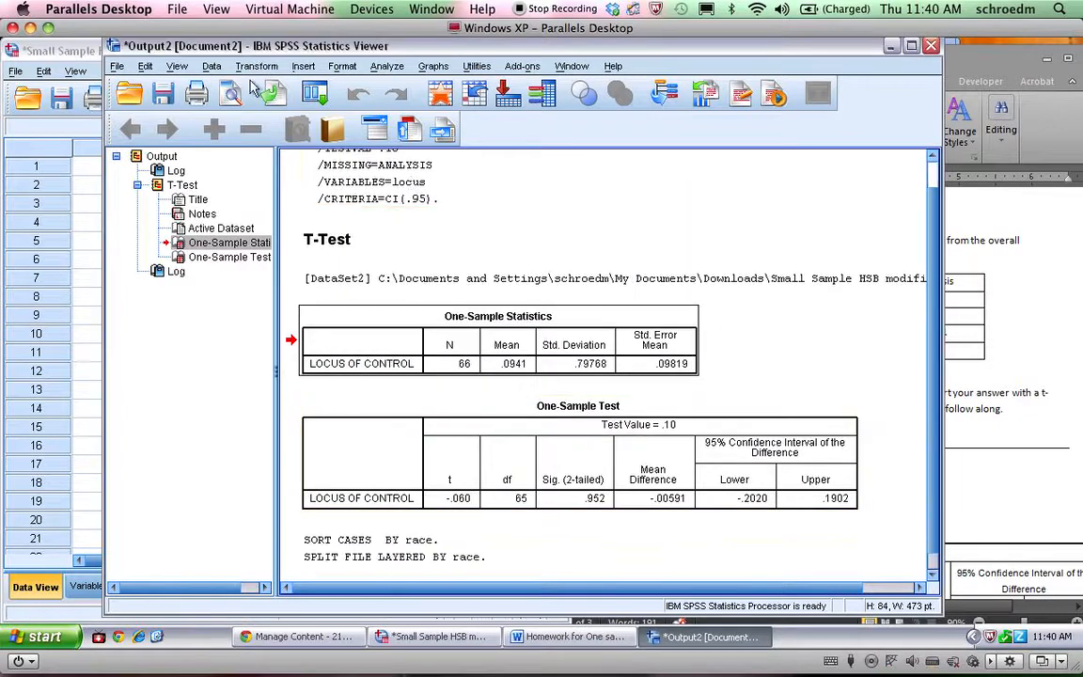
Rerun the One-Sample T Test on Locus of Control for the race groups, keeping the test value of .10
{"action": "left_click", "coordinate": [386, 66]}
{"action": "mouse_move", "coordinate": [471, 103]}
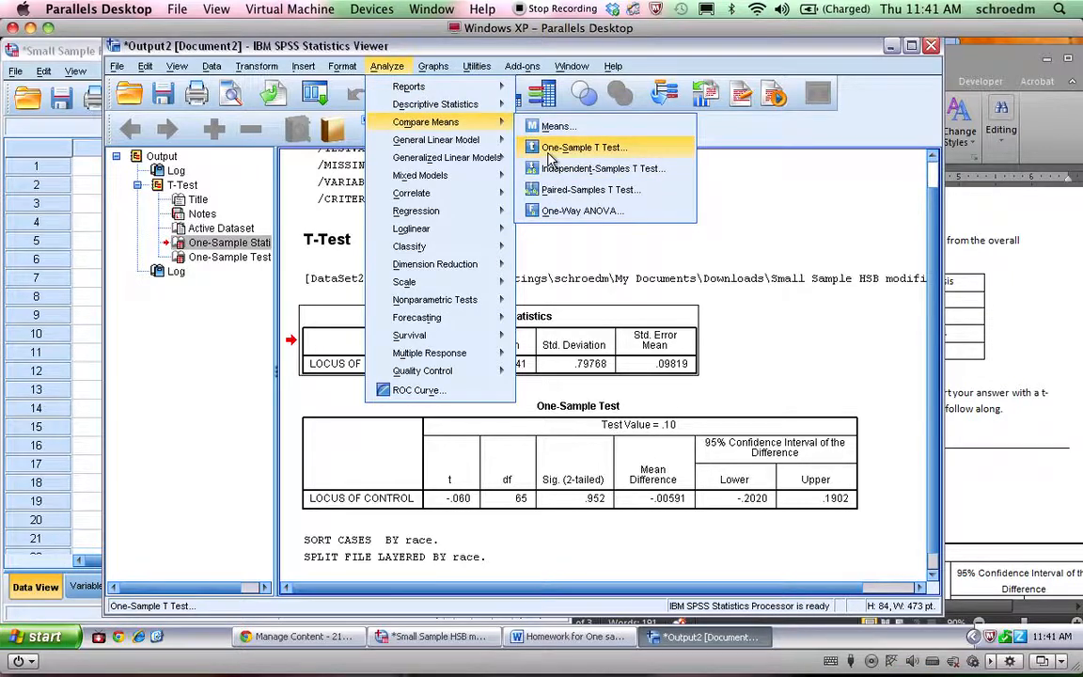
{"action": "left_click", "coordinate": [550, 157]}
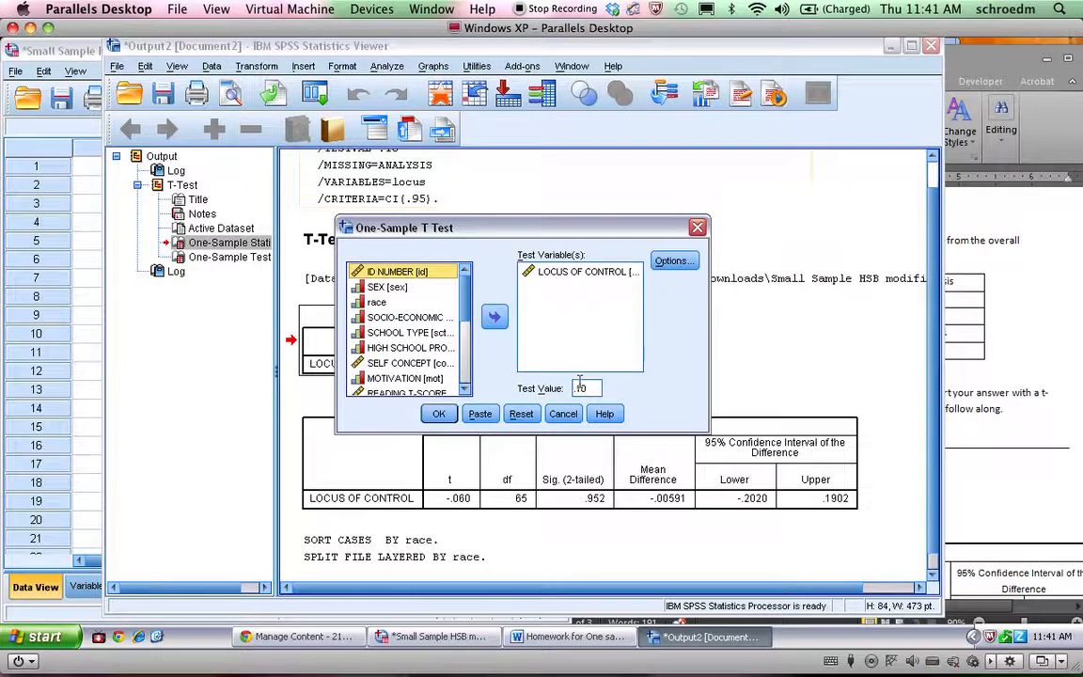
{"action": "left_click", "coordinate": [439, 415]}
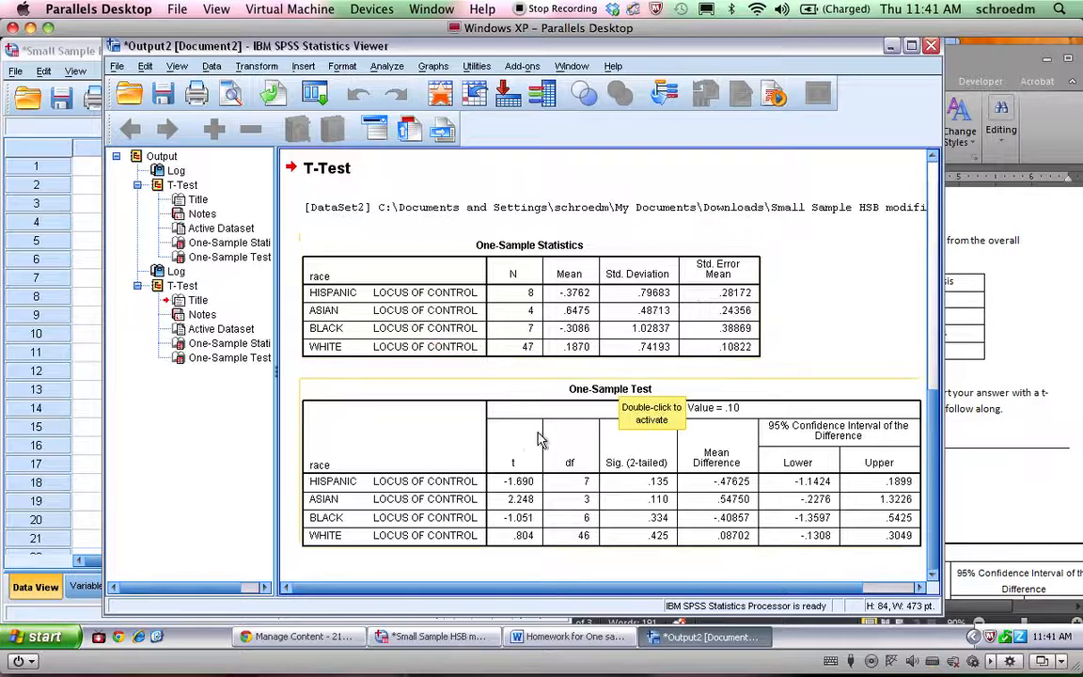
Copy the One-Sample Test table by race from SPSS and paste it in the Word homework above the Hispanic students' result sentence
{"action": "left_click", "coordinate": [661, 492]}
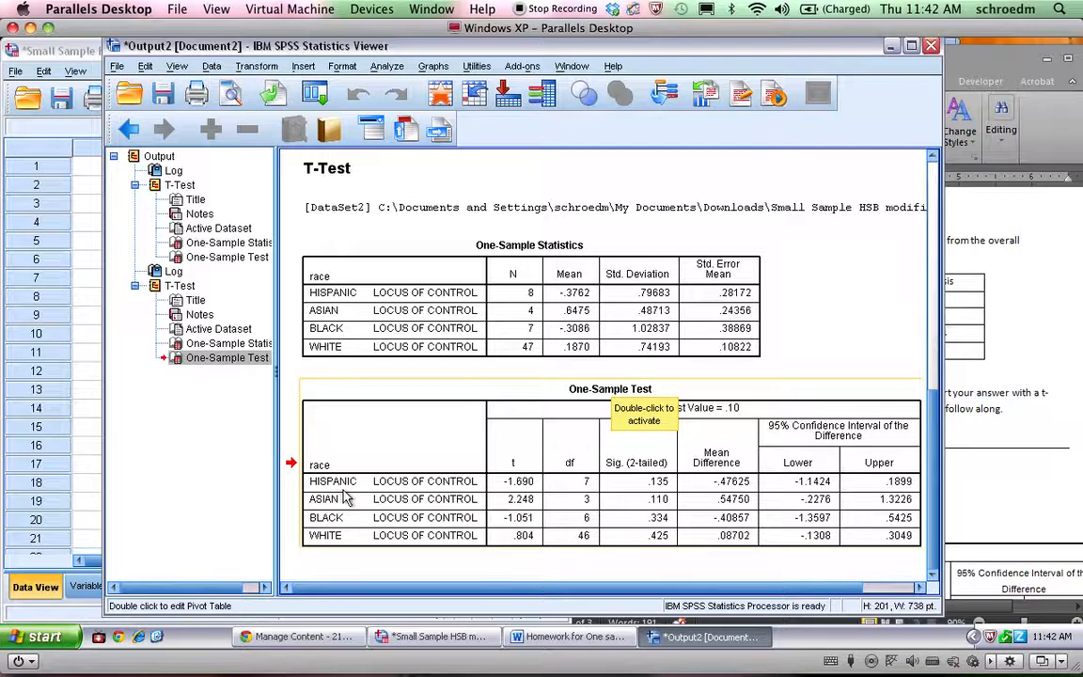
{"action": "right_click", "coordinate": [460, 439]}
{"action": "left_click", "coordinate": [467, 465]}
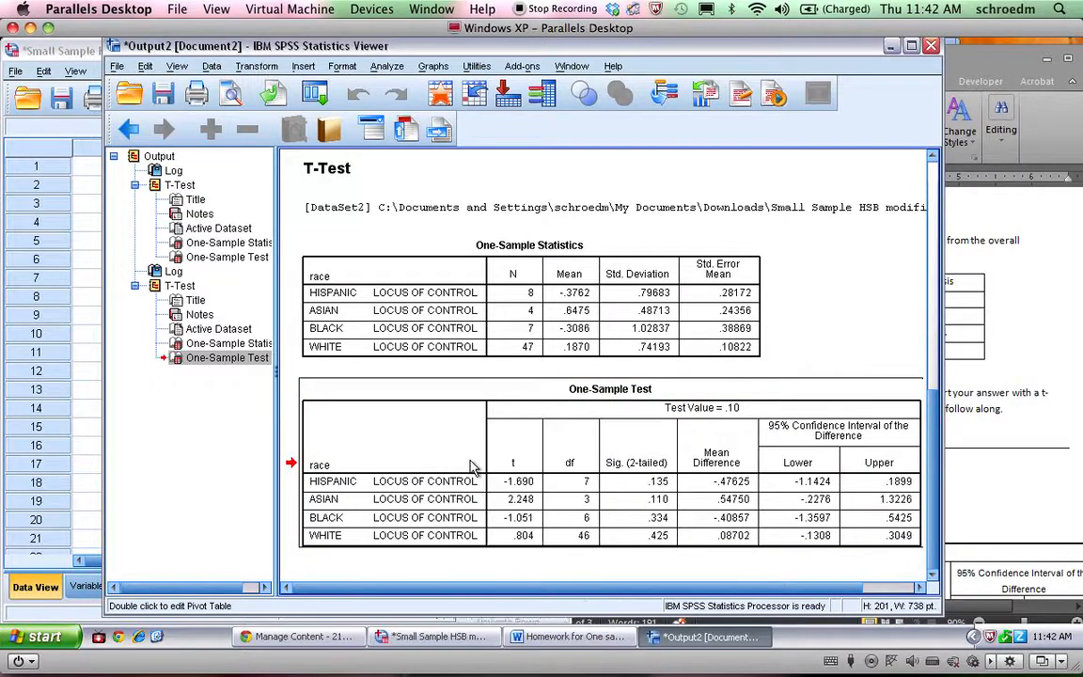
{"action": "left_click", "coordinate": [950, 375]}
{"action": "scroll", "coordinate": [760, 399], "scroll_direction": "down", "scroll_amount": 4}
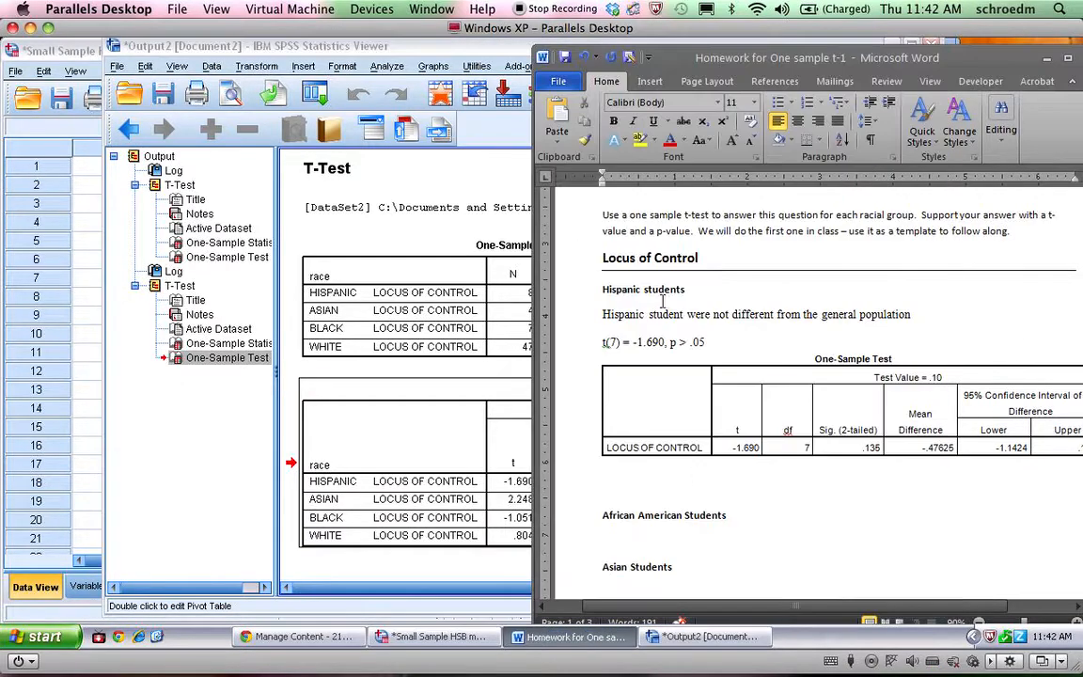
{"action": "left_click", "coordinate": [603, 316]}
{"action": "key", "text": "Return"}
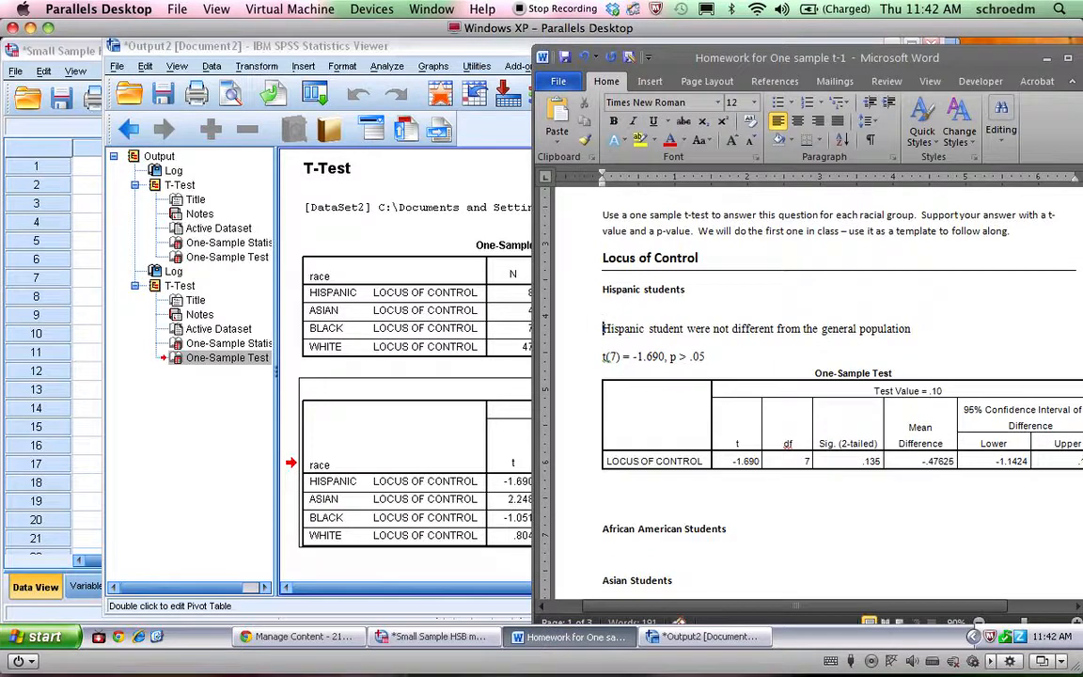
{"action": "key", "text": "ctrl+v"}
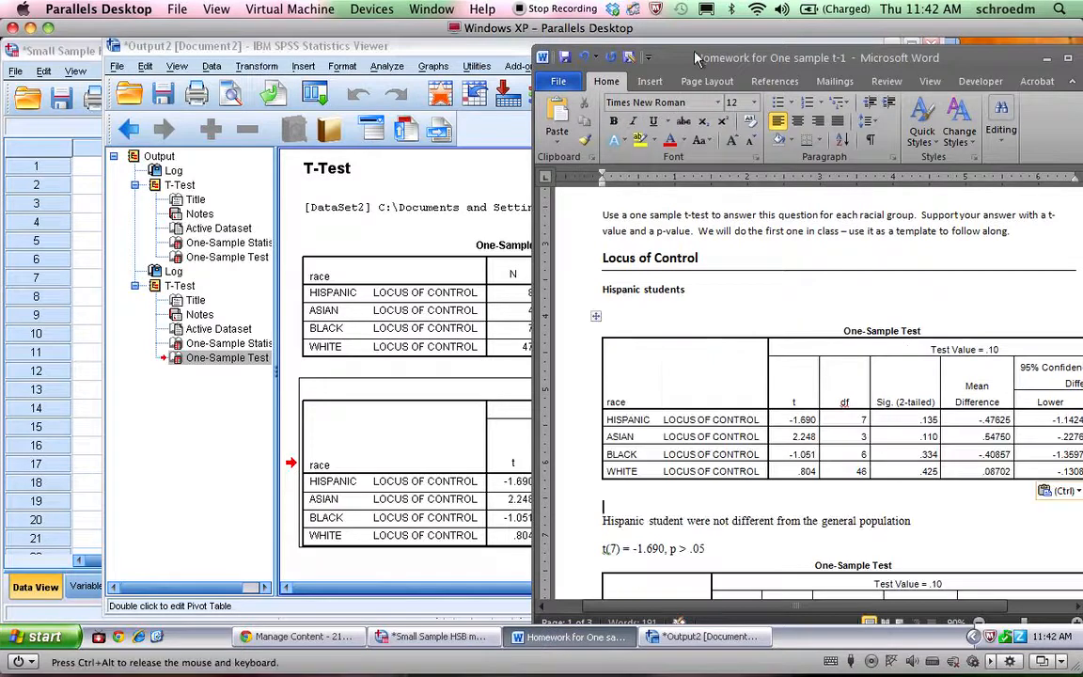
Move and widen the Word window, and clear the heading text above the pasted One-Sample Test table
{"action": "left_click_drag", "start_coordinate": [693, 53], "coordinate": [278, 44]}
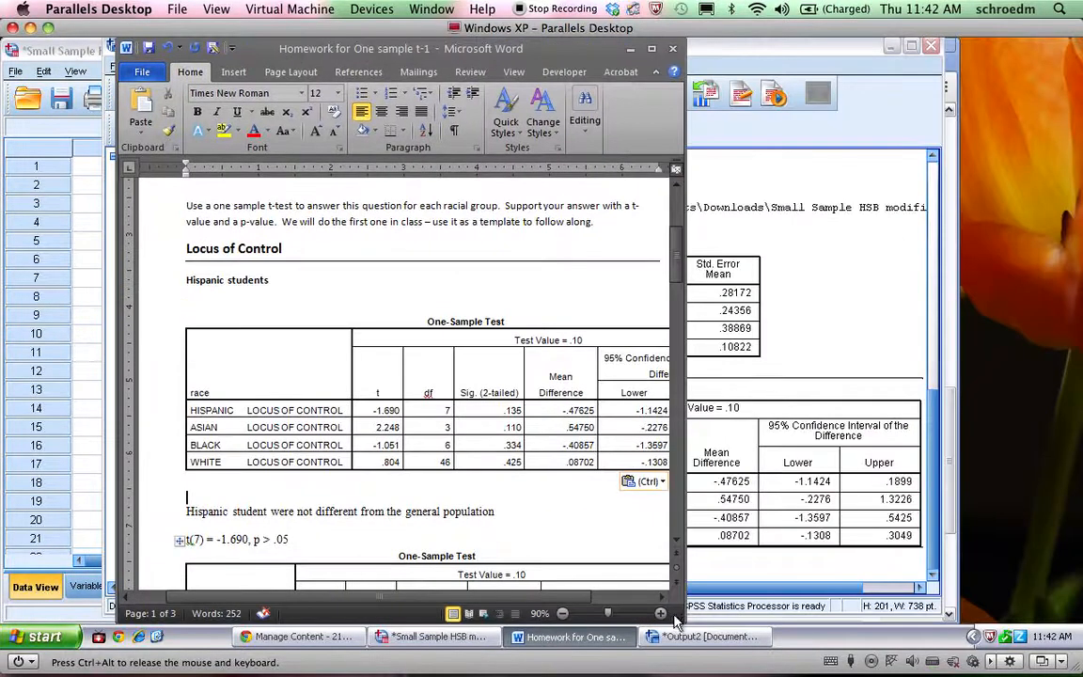
{"action": "left_click_drag", "start_coordinate": [677, 614], "coordinate": [1005, 616]}
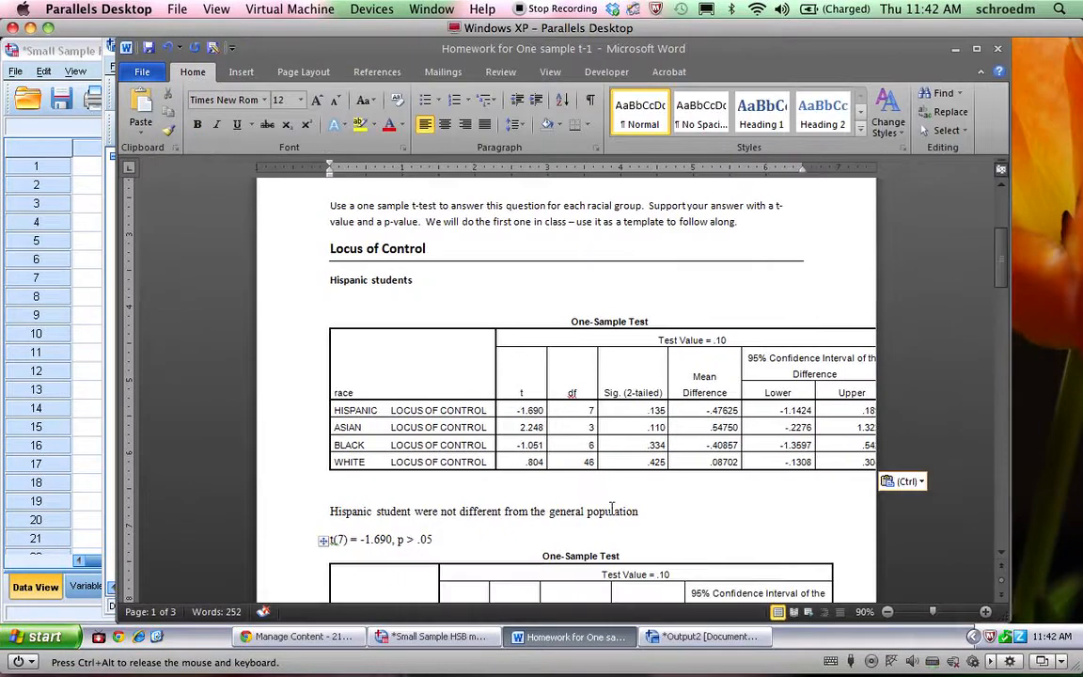
{"action": "left_click_drag", "start_coordinate": [415, 237], "coordinate": [276, 212]}
{"action": "key", "text": "Delete"}
{"action": "scroll", "coordinate": [287, 249], "scroll_direction": "down", "scroll_amount": 1}
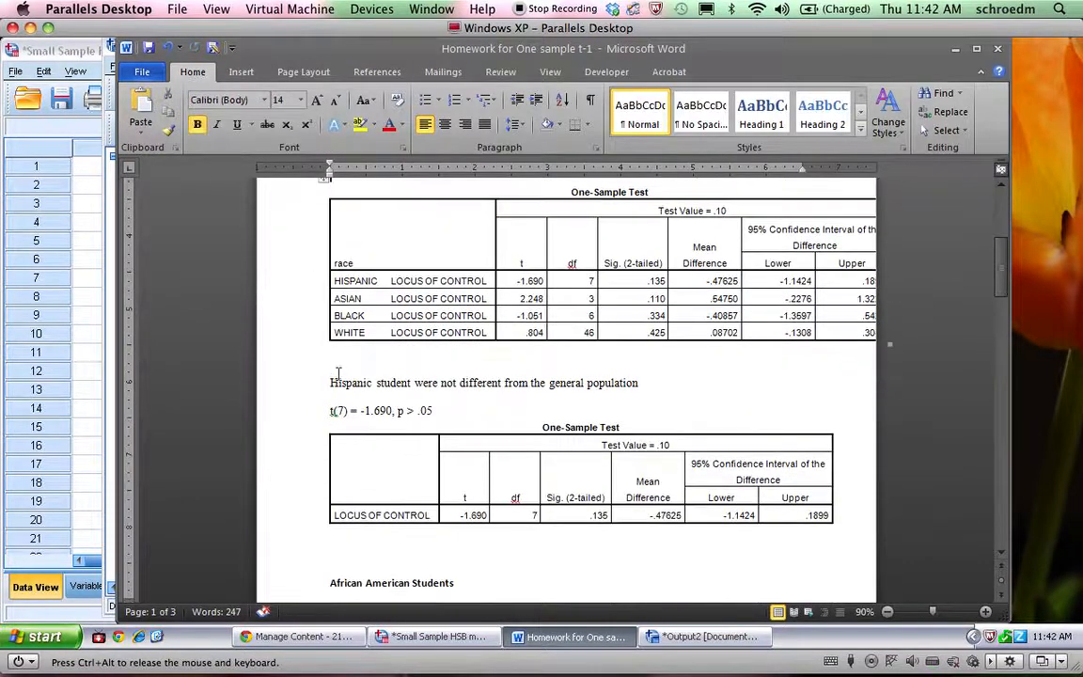
Delete the old single-row One-Sample Test table below the Hispanic students' t-value line
{"action": "left_click", "coordinate": [346, 422]}
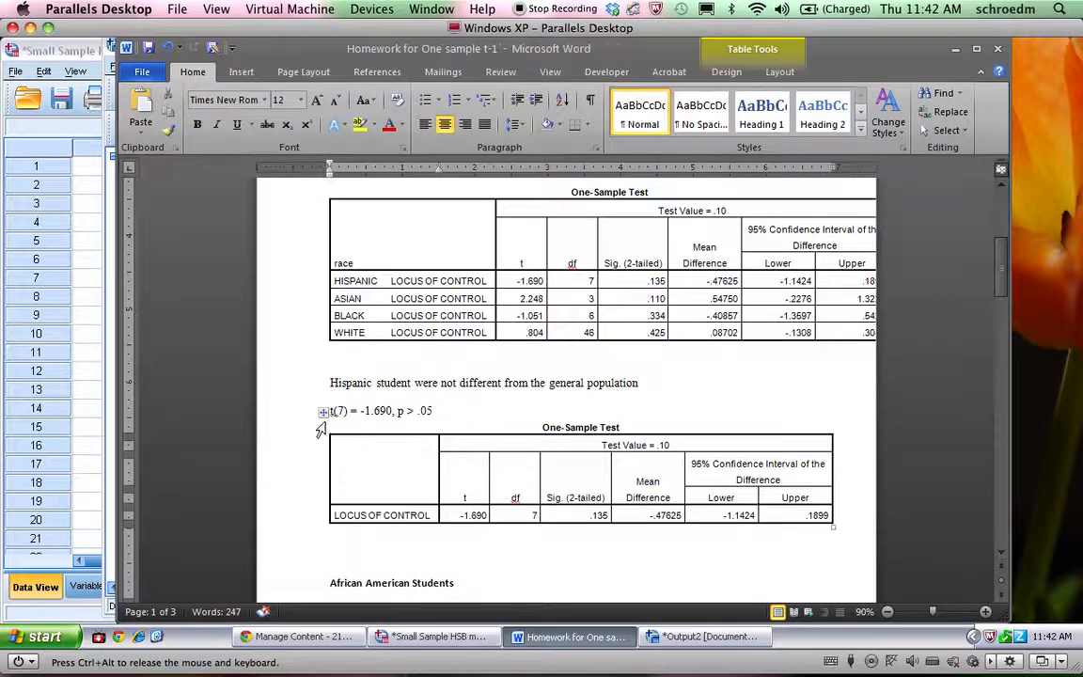
{"action": "left_click", "coordinate": [324, 414]}
{"action": "key", "text": "Delete"}
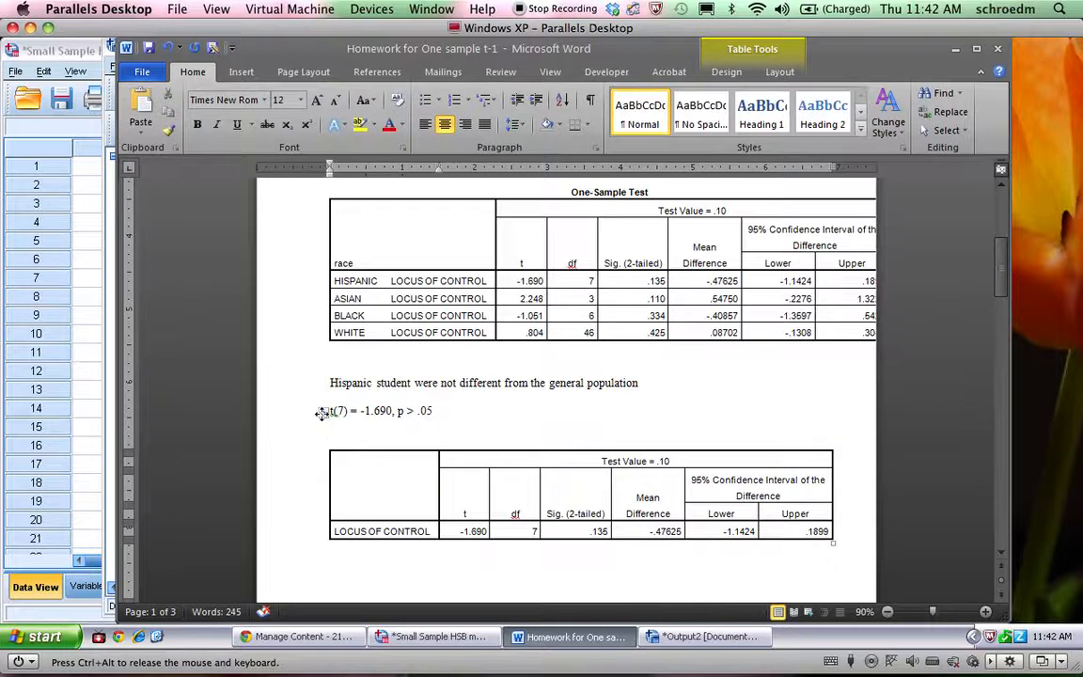
{"action": "left_click", "coordinate": [322, 412]}
{"action": "left_click", "coordinate": [322, 412]}
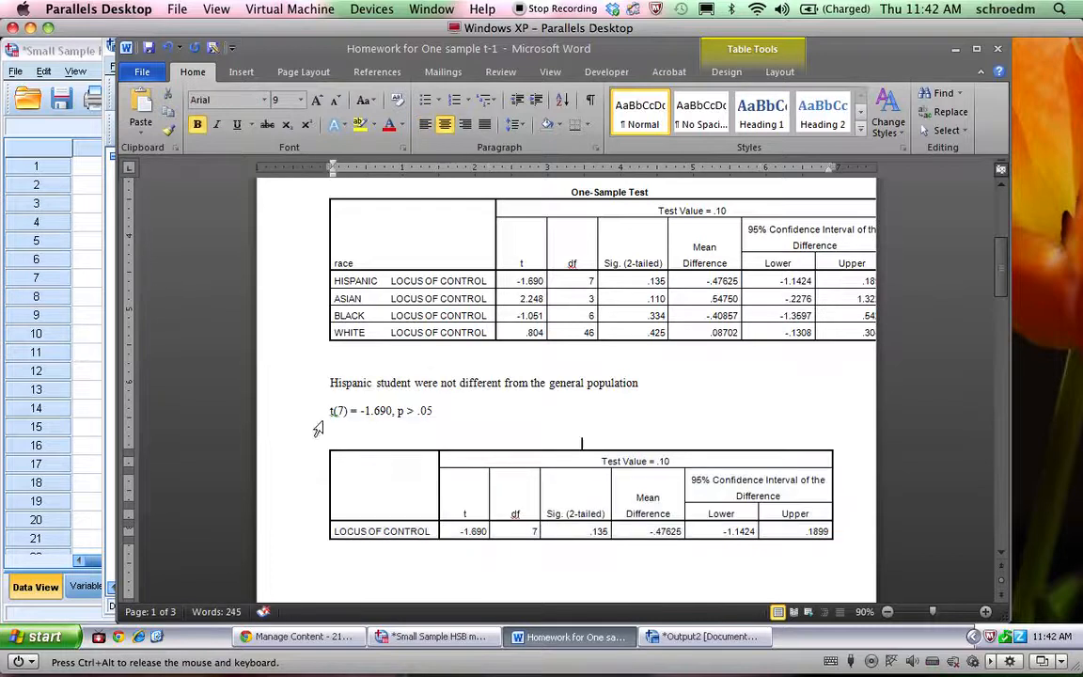
{"action": "left_click", "coordinate": [322, 412]}
{"action": "key", "text": "Delete"}
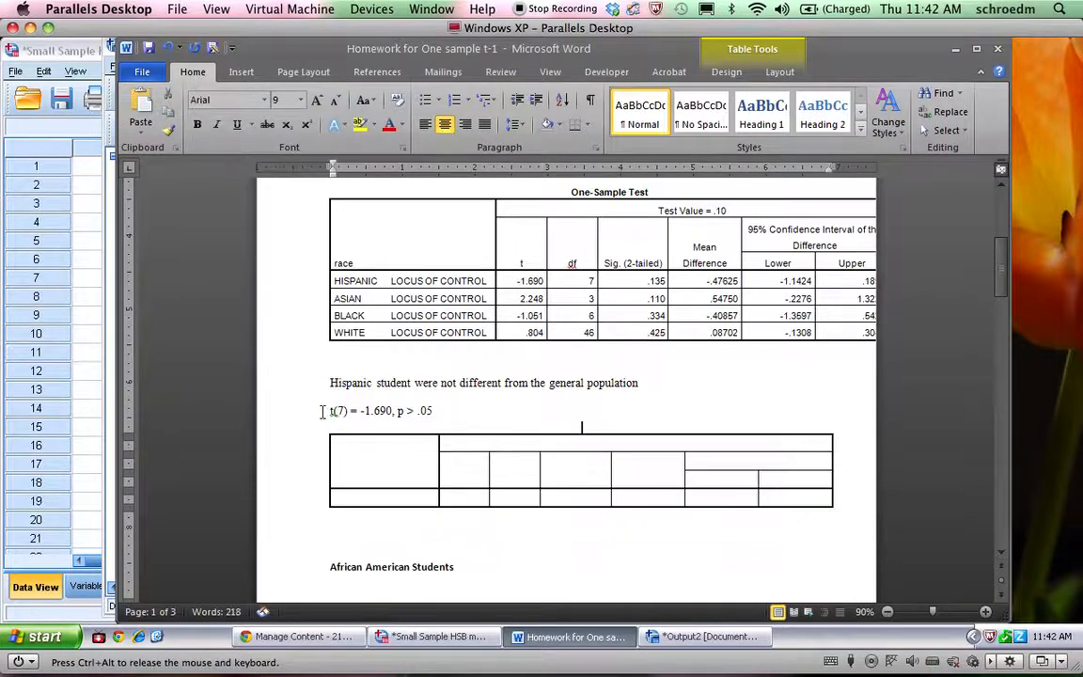
{"action": "left_click", "coordinate": [322, 414]}
{"action": "key", "text": "BackSpace"}
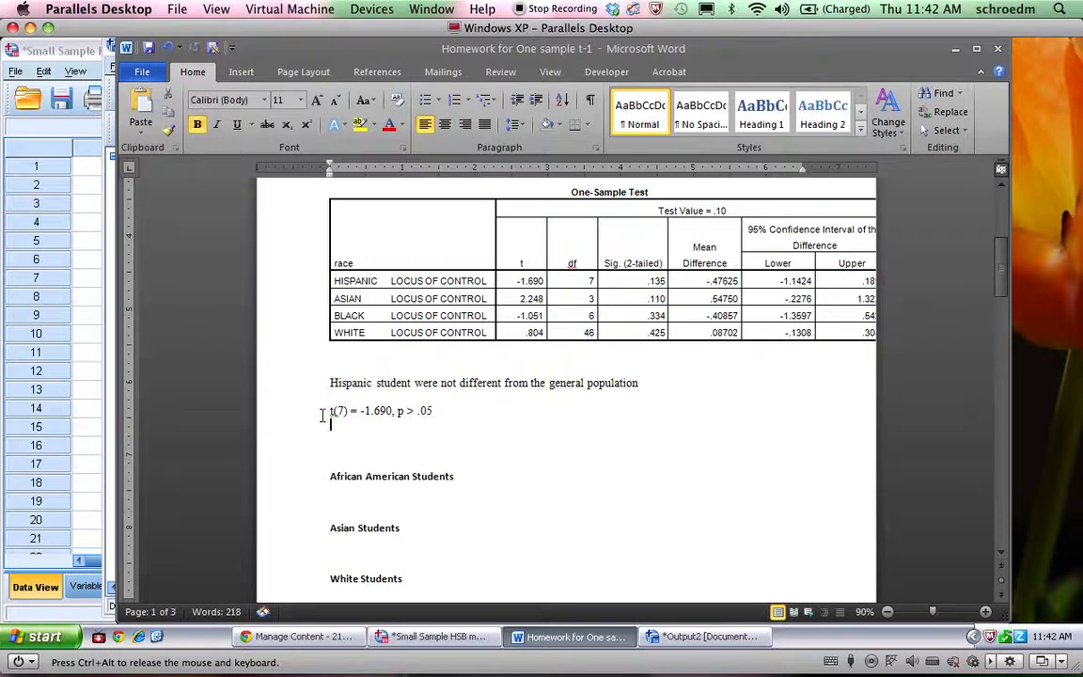
Replace the Hispanic result sentence with "Null: There is no difference in the locus of control for the population of Hispanic students and"
{"action": "left_click", "coordinate": [343, 354]}
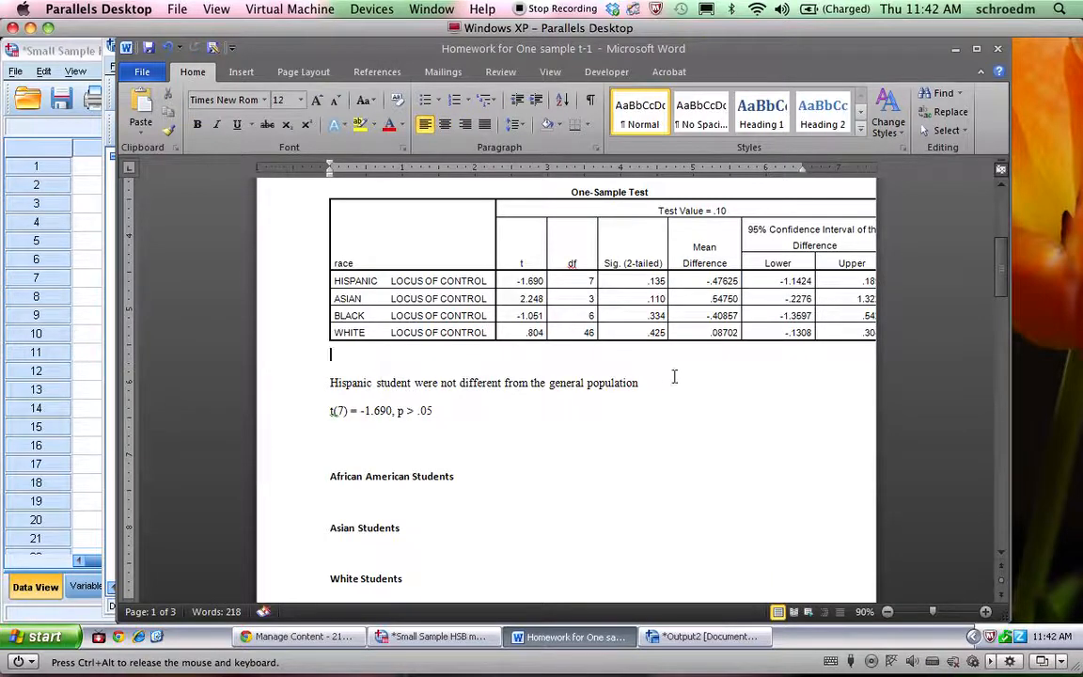
{"action": "left_click_drag", "start_coordinate": [641, 383], "coordinate": [386, 385]}
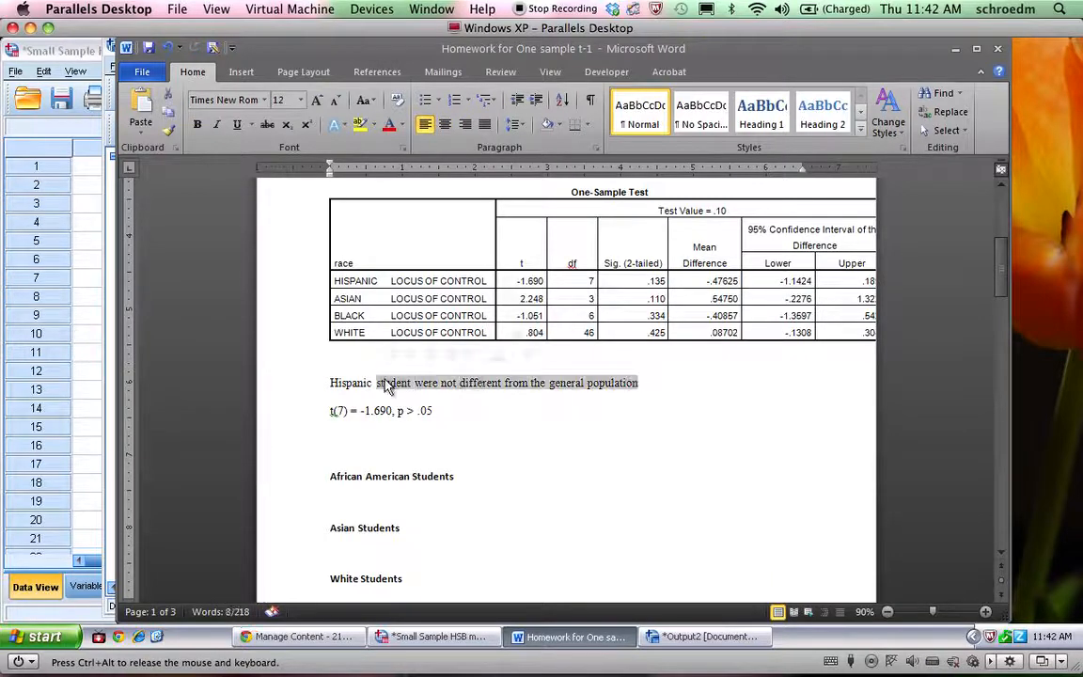
{"action": "key", "text": "BackSpace"}
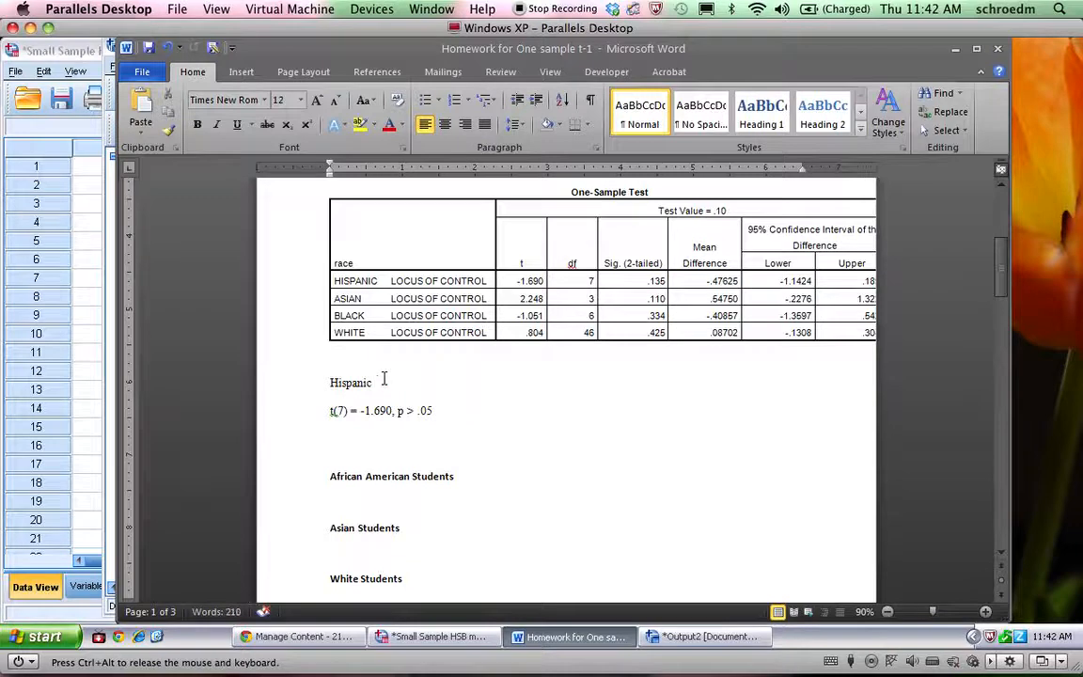
{"action": "key", "text": "BackSpace"}
{"action": "key", "text": "BackSpace"}
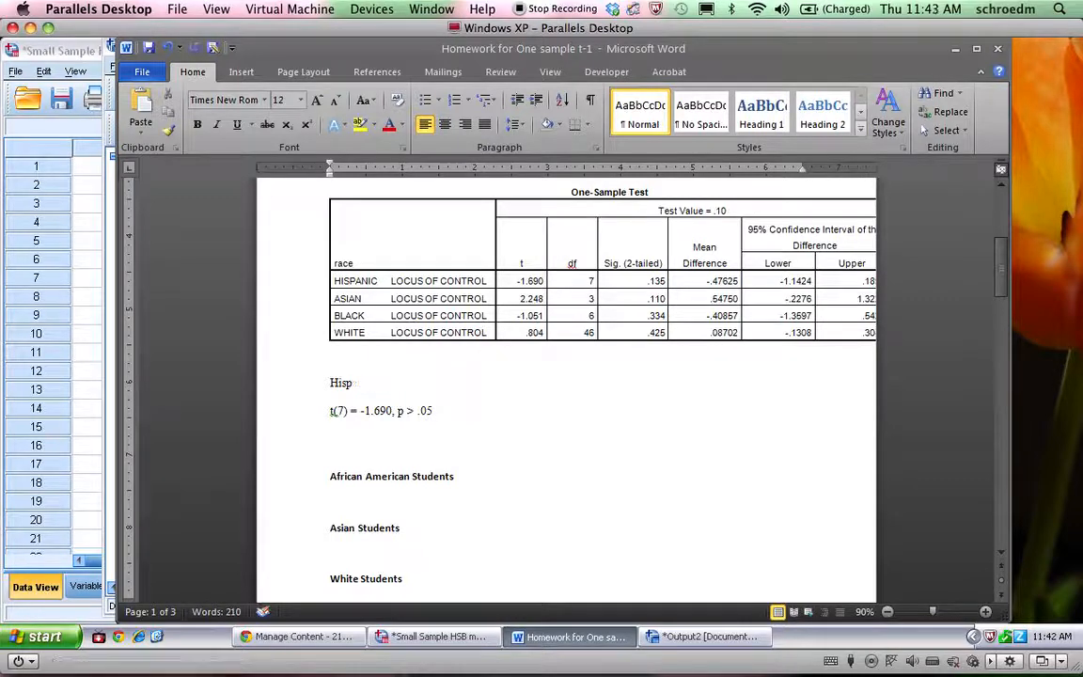
{"action": "type", "text": "Null: There is no difference in the population of"}
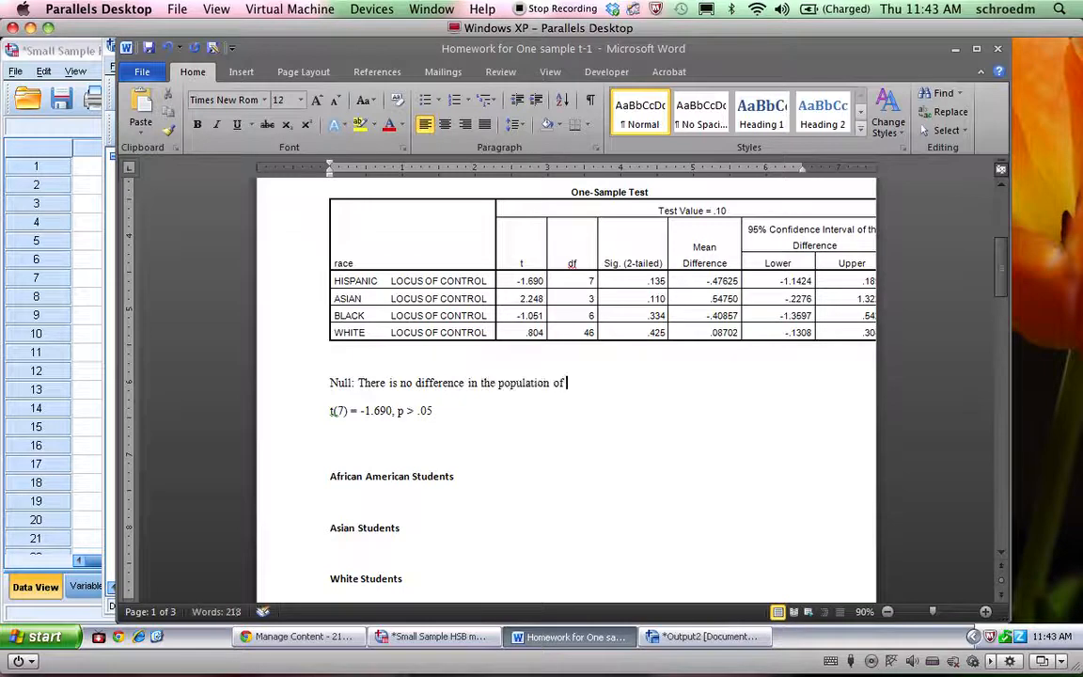
{"action": "key", "text": "BackSpace"}
{"action": "key", "text": "BackSpace"}
{"action": "key", "text": "BackSpace"}
{"action": "key", "text": "BackSpace"}
{"action": "key", "text": "BackSpace"}
{"action": "key", "text": "BackSpace"}
{"action": "key", "text": "BackSpace"}
{"action": "key", "text": "BackSpace"}
{"action": "key", "text": "BackSpace"}
{"action": "key", "text": "BackSpace"}
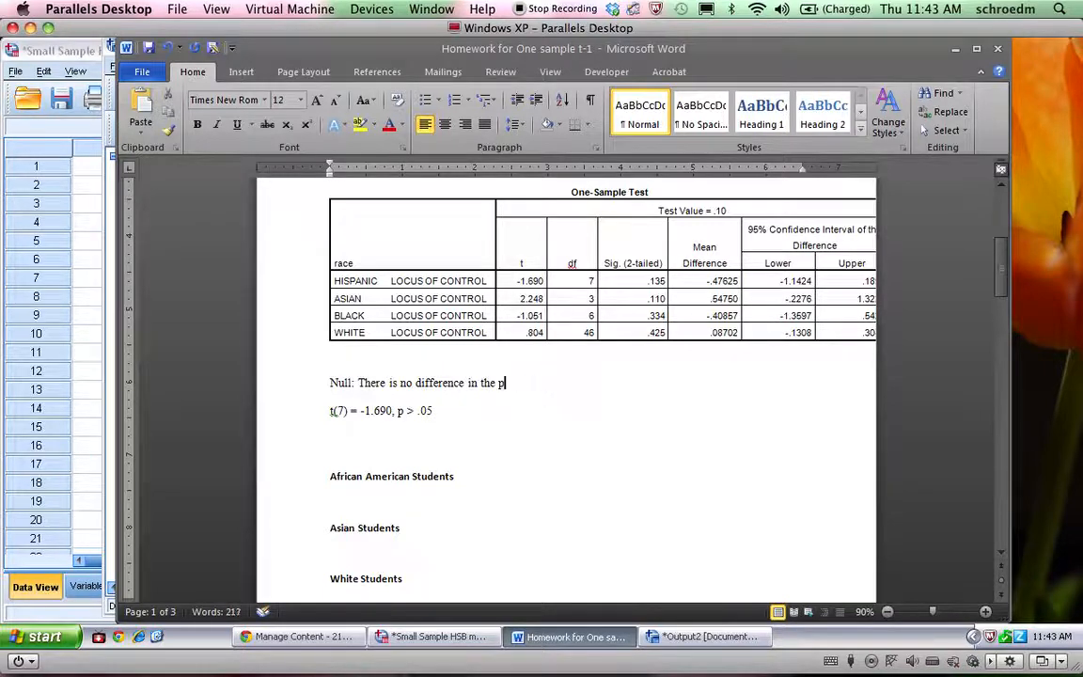
{"action": "type", "text": "locus"}
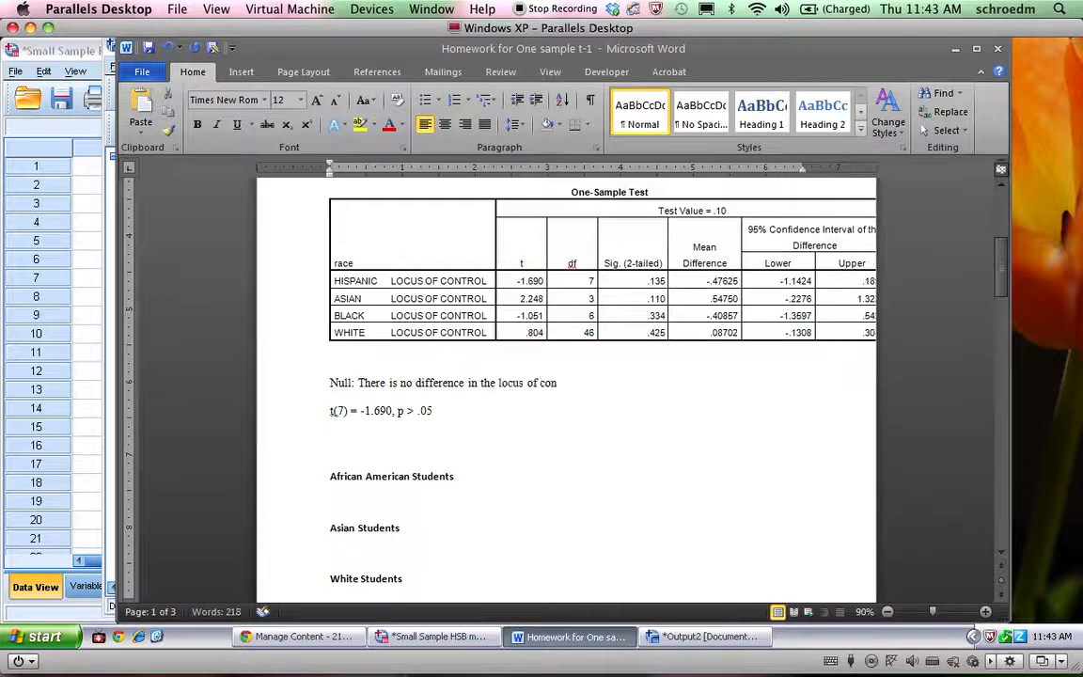
{"action": "type", "text": " for the population of"}
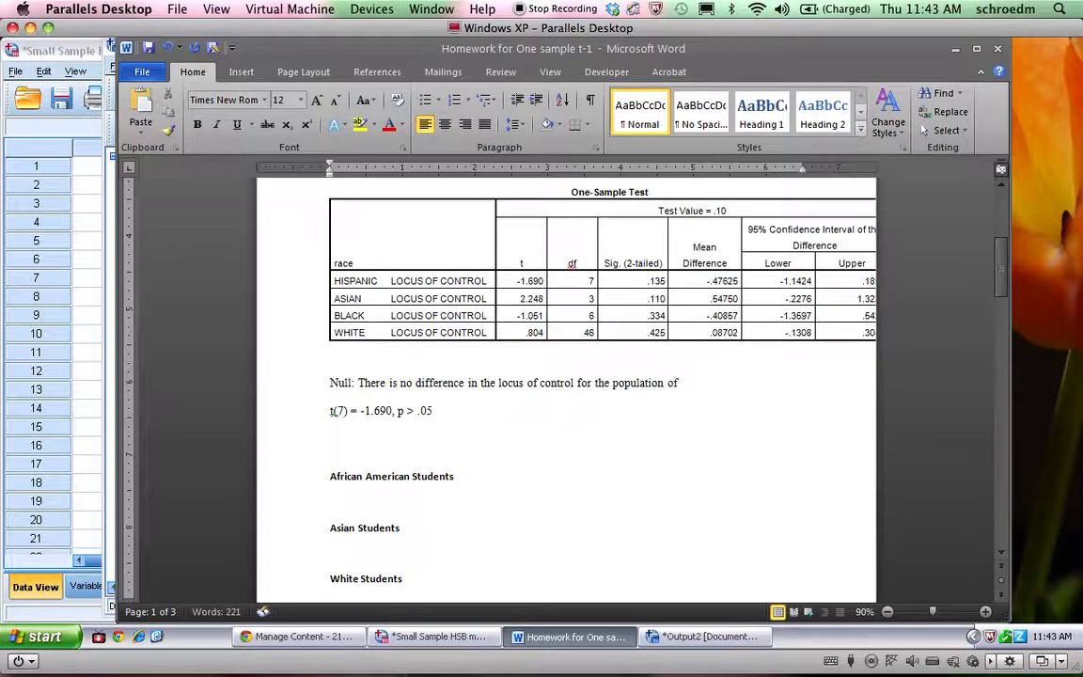
{"action": "type", "text": "tudents and"}
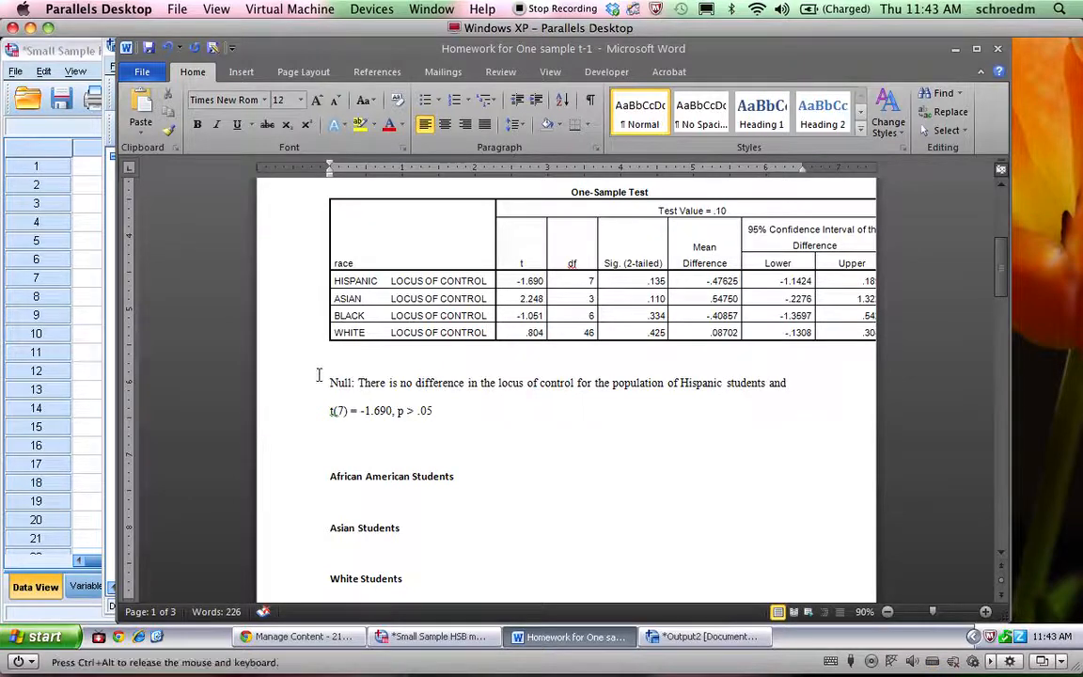
Change "for" to "between" in the null hypothesis and end it with "and the general population", removing the leftover "and"
{"action": "double_click", "coordinate": [581, 384]}
{"action": "type", "text": "between"}
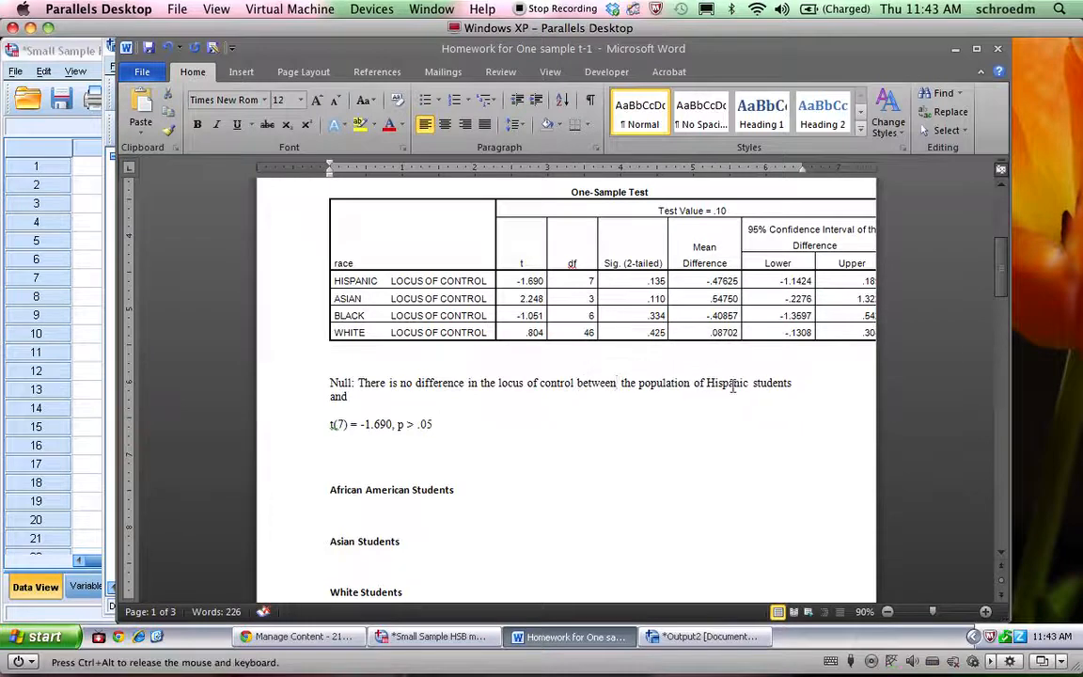
{"action": "left_click", "coordinate": [827, 381]}
{"action": "type", "text": "and the general populationand"}
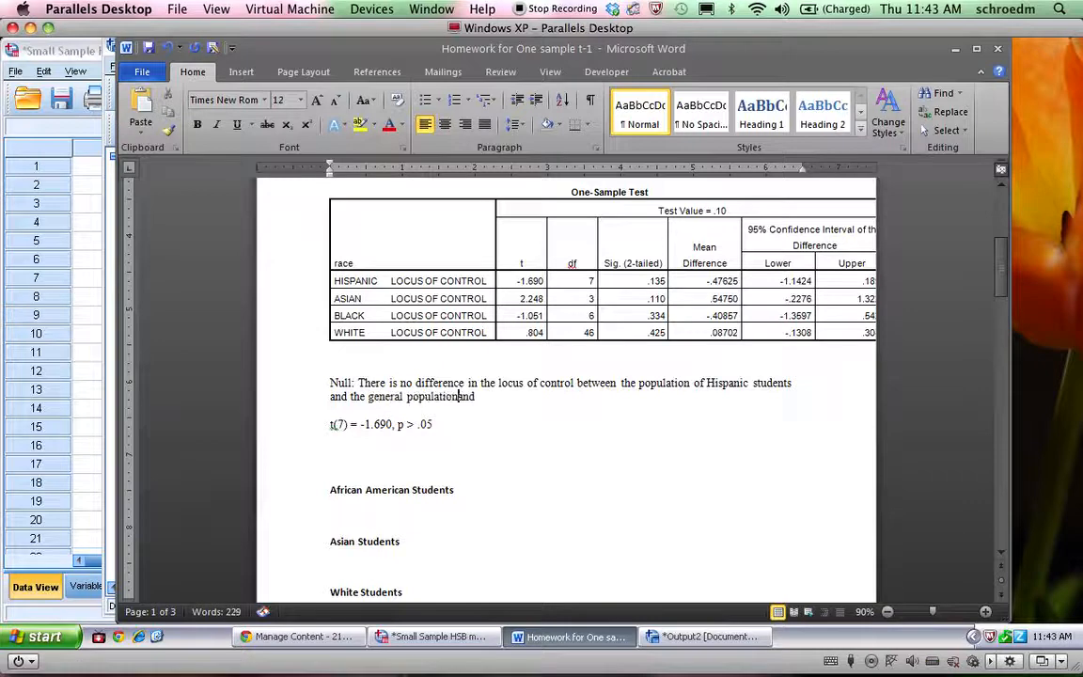
{"action": "key", "text": "Delete"}
{"action": "key", "text": "Delete"}
{"action": "key", "text": "Delete"}
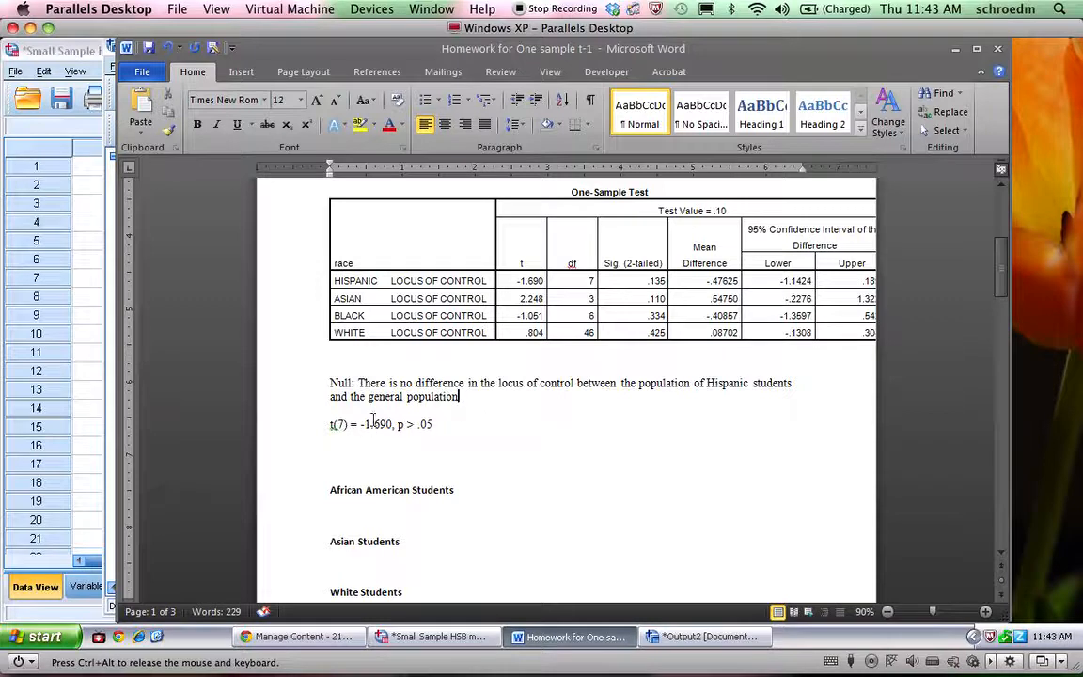
Join the t(7) result line to the end of the null hypothesis sentence, separated by a comma
{"action": "left_click", "coordinate": [329, 432]}
{"action": "key", "text": "Up"}
{"action": "key", "text": "BackSpace"}
{"action": "key", "text": "BackSpace"}
{"action": "type", "text": ","}
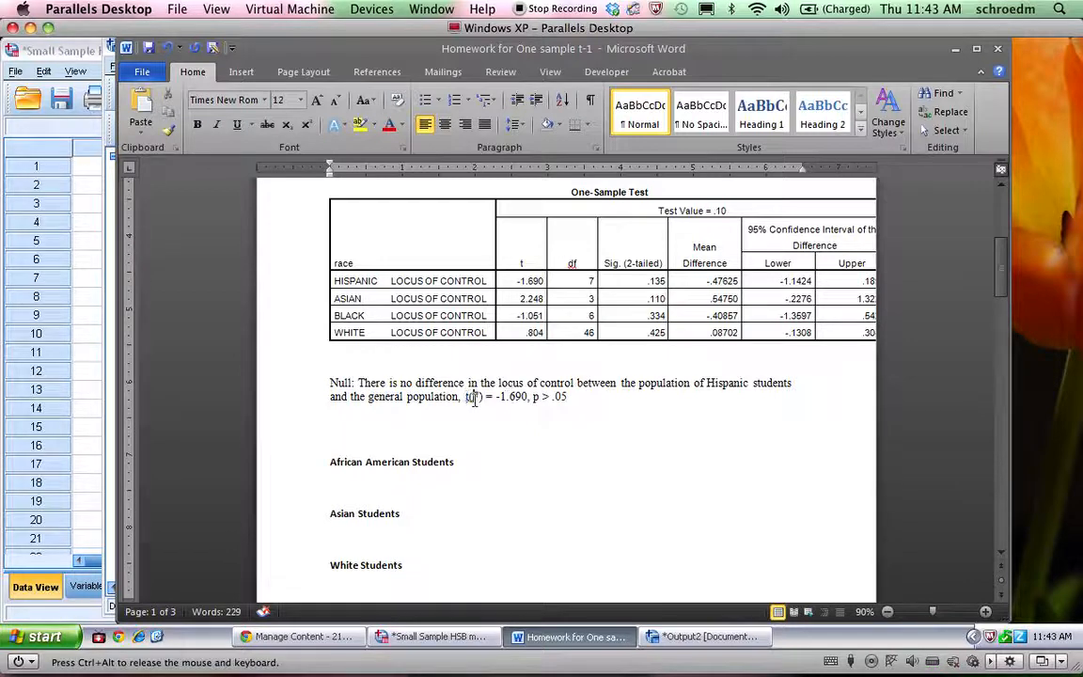
Change the significance statement in the Hispanic students' t(7) result to "p = .135"
{"action": "double_click", "coordinate": [476, 397]}
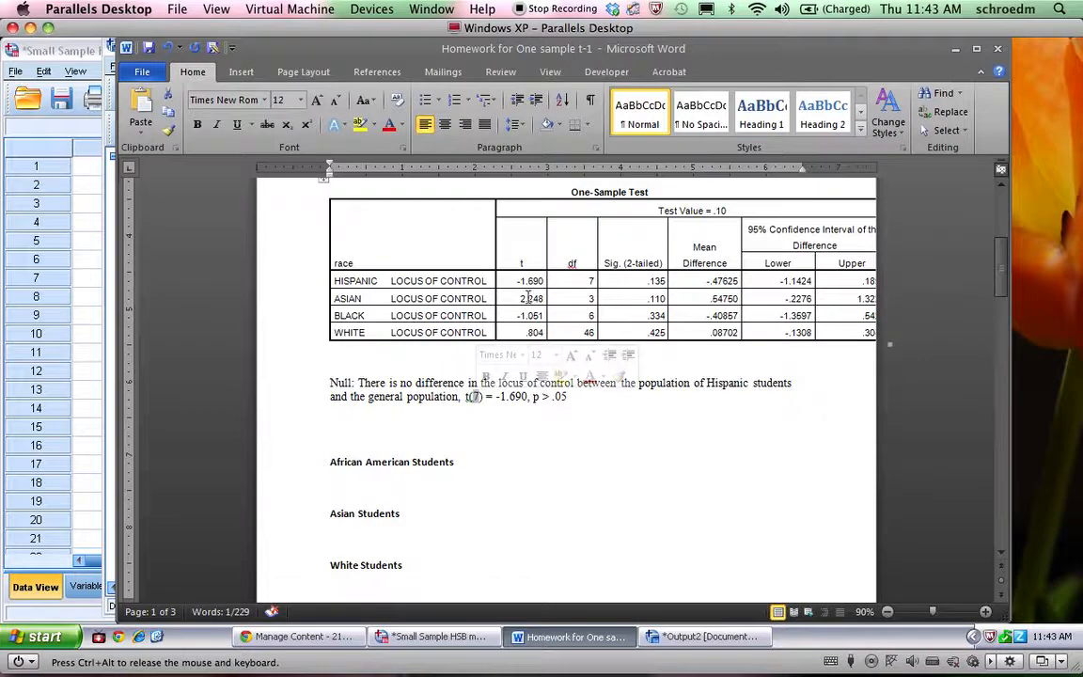
{"action": "left_click", "coordinate": [557, 393]}
{"action": "key", "text": "BackSpace"}
{"action": "type", "text": "= "}
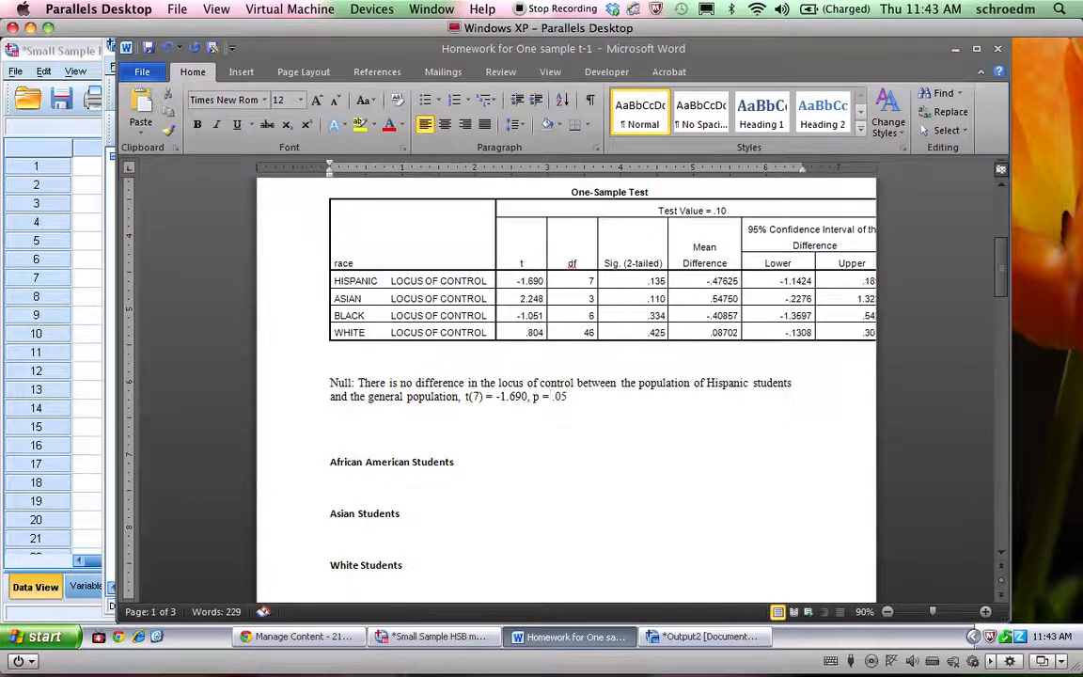
{"action": "type", "text": ".135"}
{"action": "key", "text": "Delete"}
{"action": "key", "text": "Delete"}
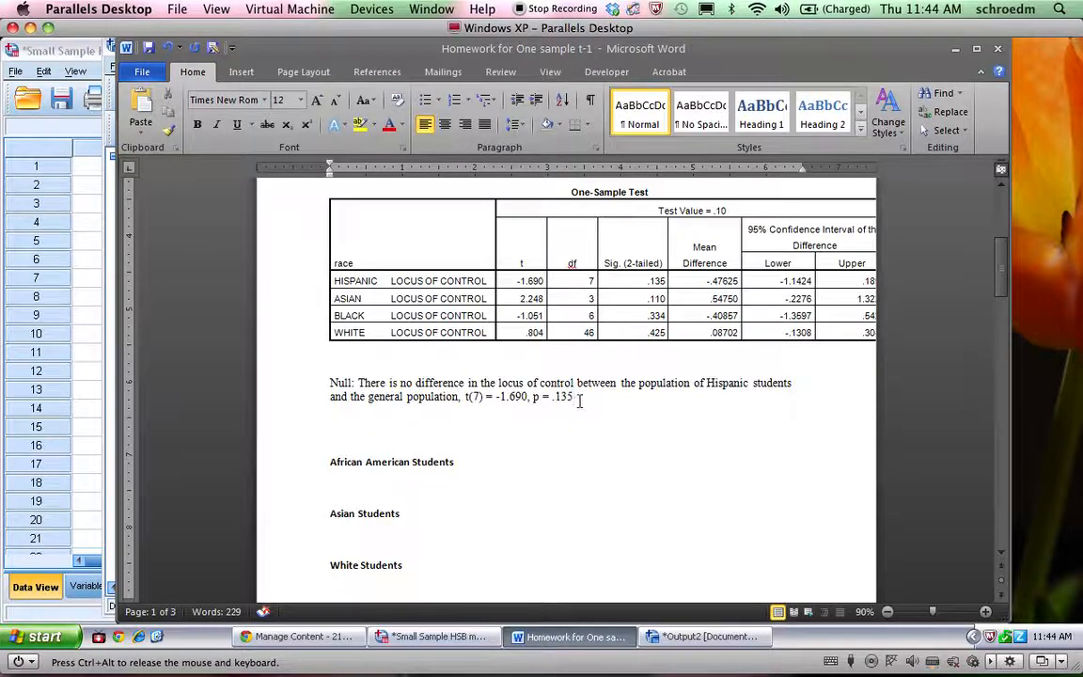
Move the t(7) result back to its own line below the null hypothesis, leaving a blank line between them
{"action": "left_click", "coordinate": [462, 397]}
{"action": "key", "text": "Return"}
{"action": "key", "text": "Return"}
Copy the Hispanic null hypothesis below the t(7) line after a blank line, and change "no" to "a" in the copy
{"action": "mouse_move", "coordinate": [299, 395]}
{"action": "left_mouse_down"}
{"action": "mouse_move", "coordinate": [323, 371]}
{"action": "mouse_move", "coordinate": [309, 377]}
{"action": "left_mouse_up"}
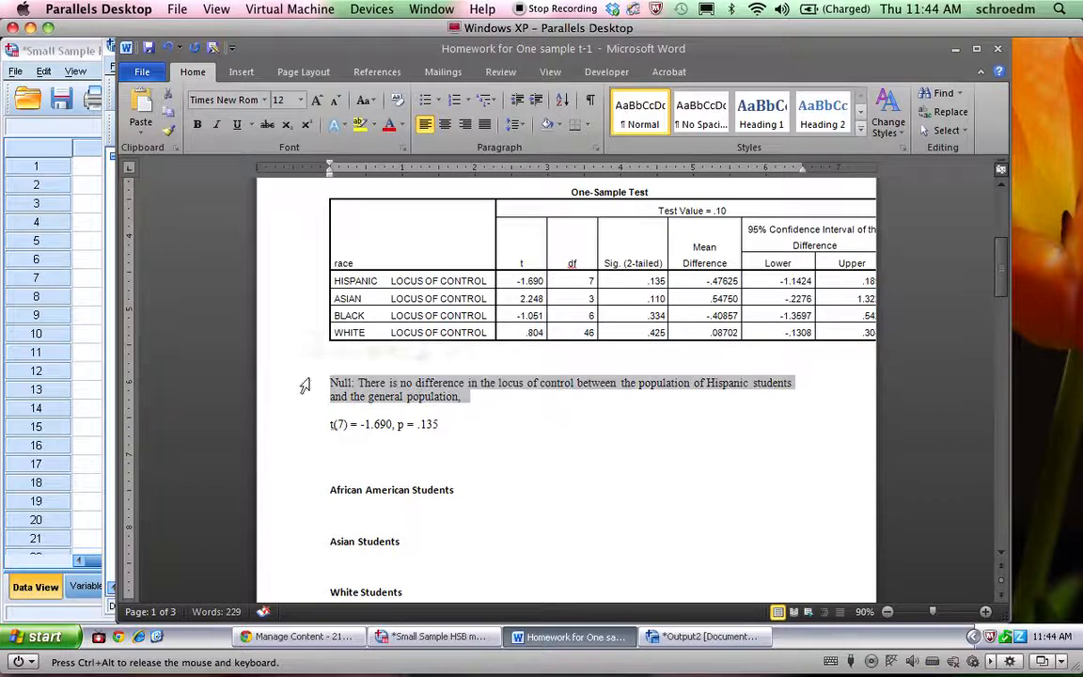
{"action": "key", "text": "ctrl+c"}
{"action": "left_click", "coordinate": [367, 440]}
{"action": "key", "text": "ctrl+v"}
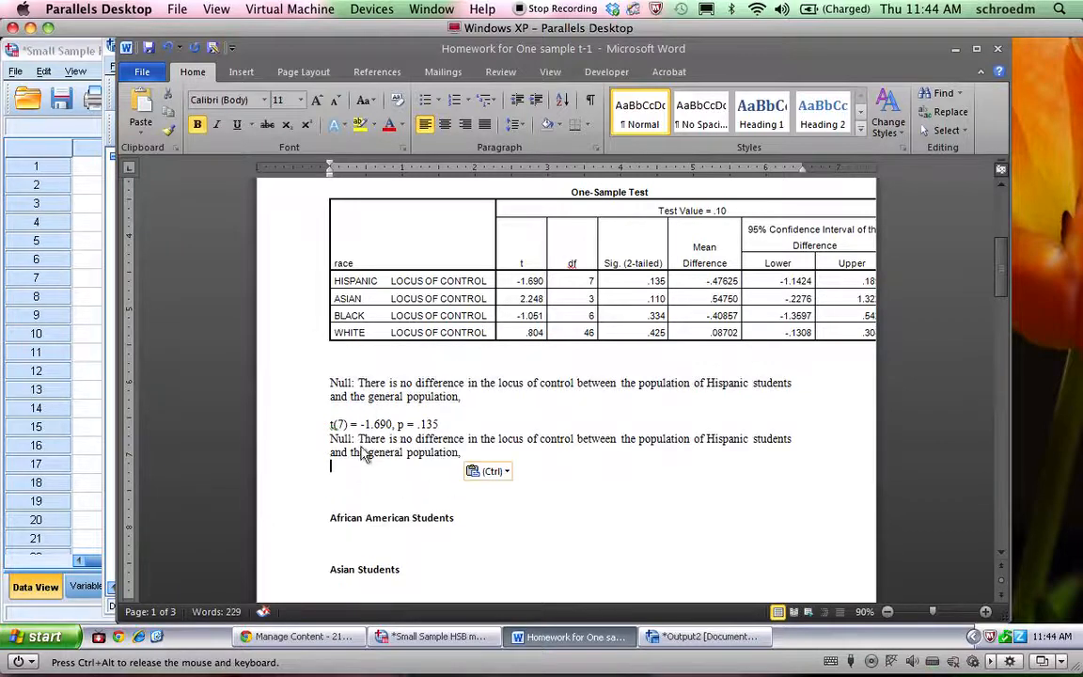
{"action": "left_click", "coordinate": [453, 424]}
{"action": "key", "text": "Return"}
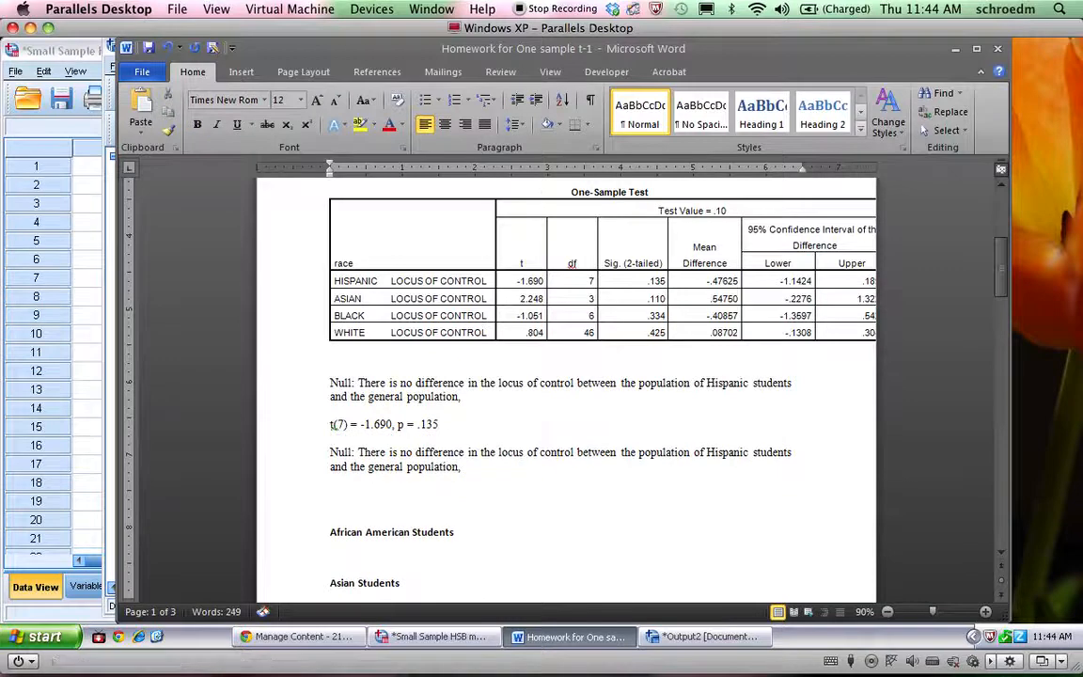
{"action": "double_click", "coordinate": [407, 453]}
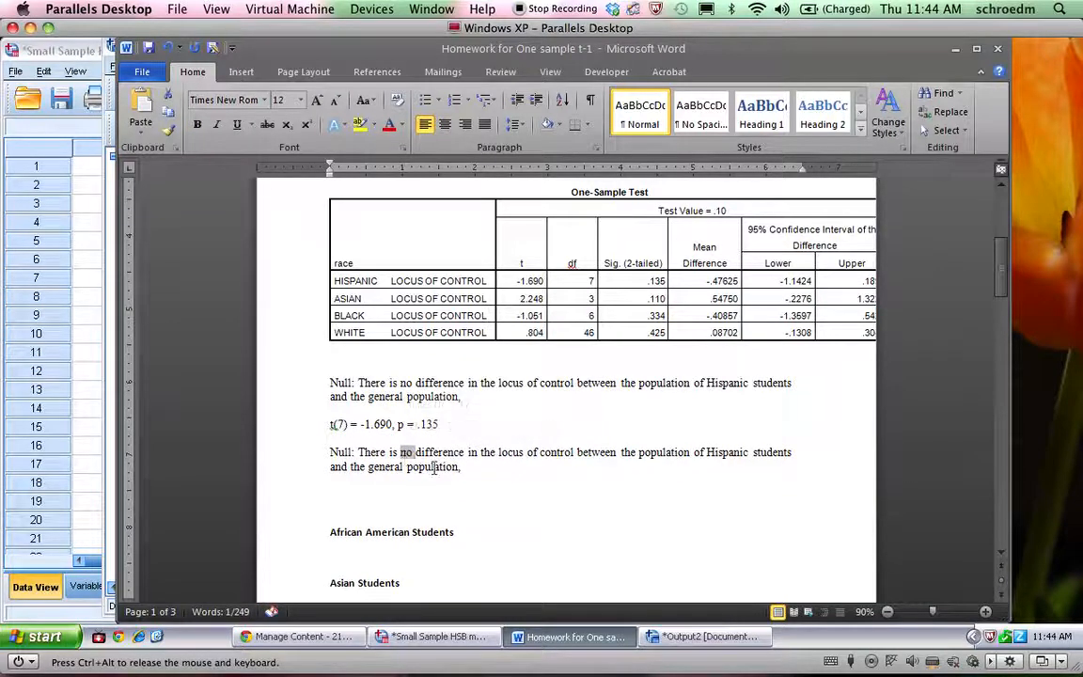
{"action": "type", "text": "a"}
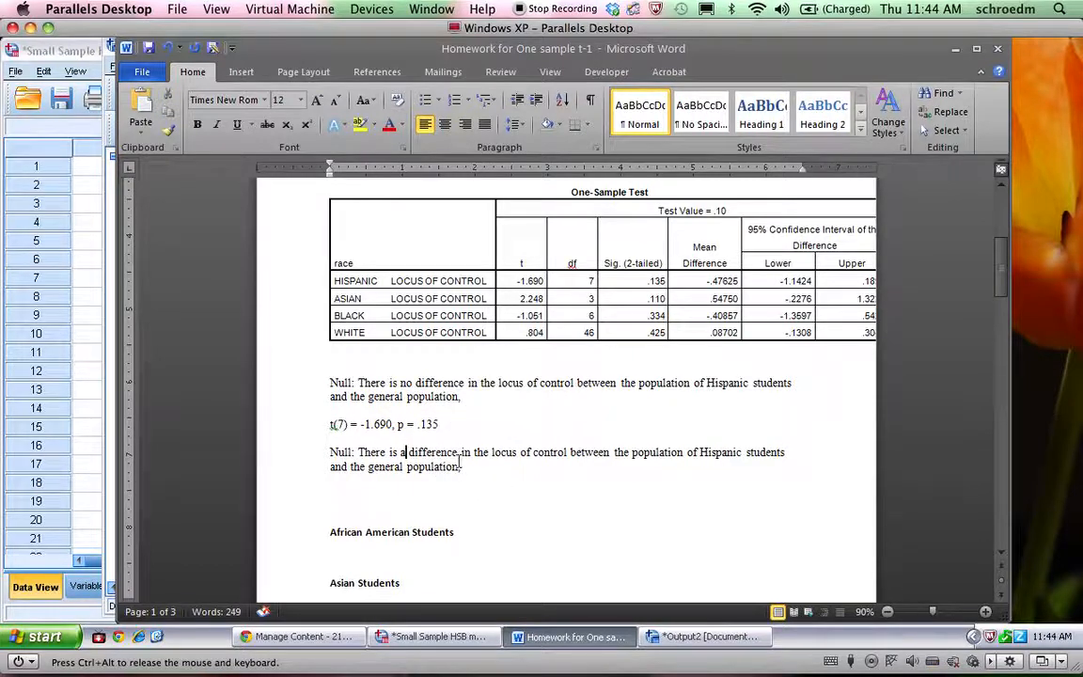
Append "= Fail to reject the null" to the Hispanic students' t(7) result line
{"action": "left_click_drag", "start_coordinate": [439, 424], "coordinate": [330, 424]}
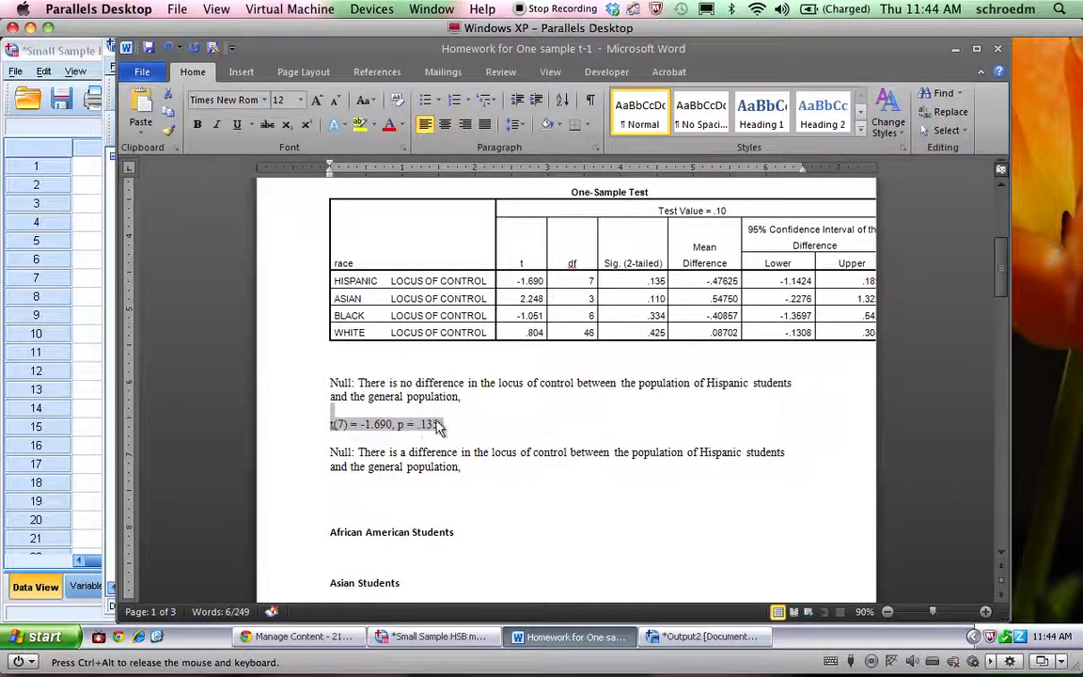
{"action": "left_click", "coordinate": [536, 397]}
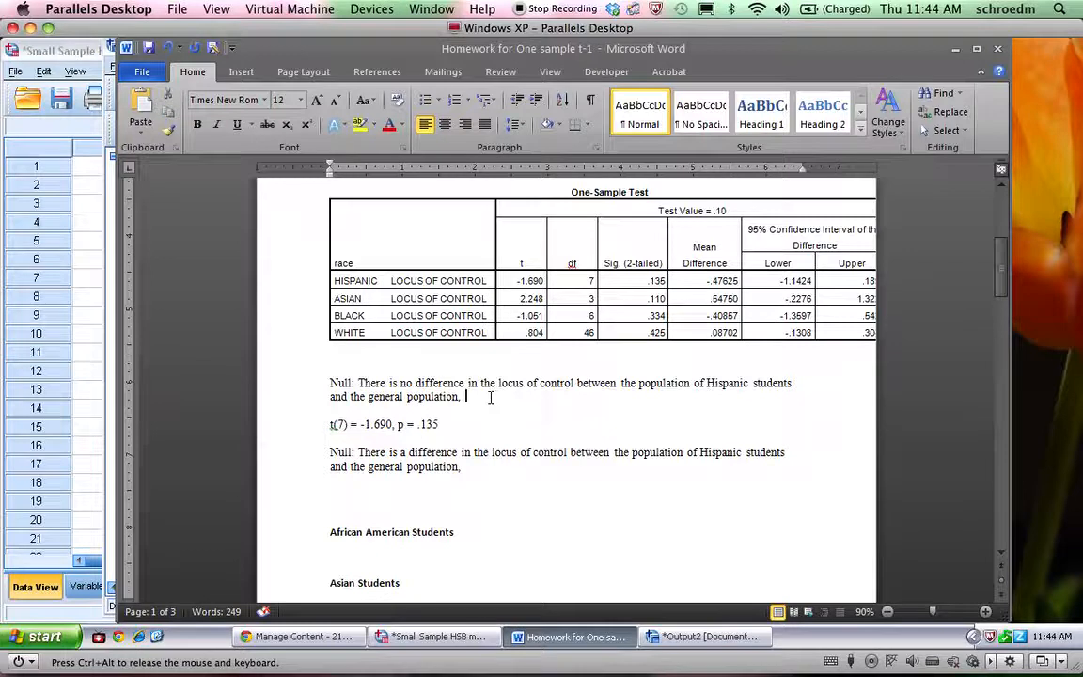
{"action": "left_click", "coordinate": [457, 428]}
{"action": "type", "text": "= Fail to reject the null"}
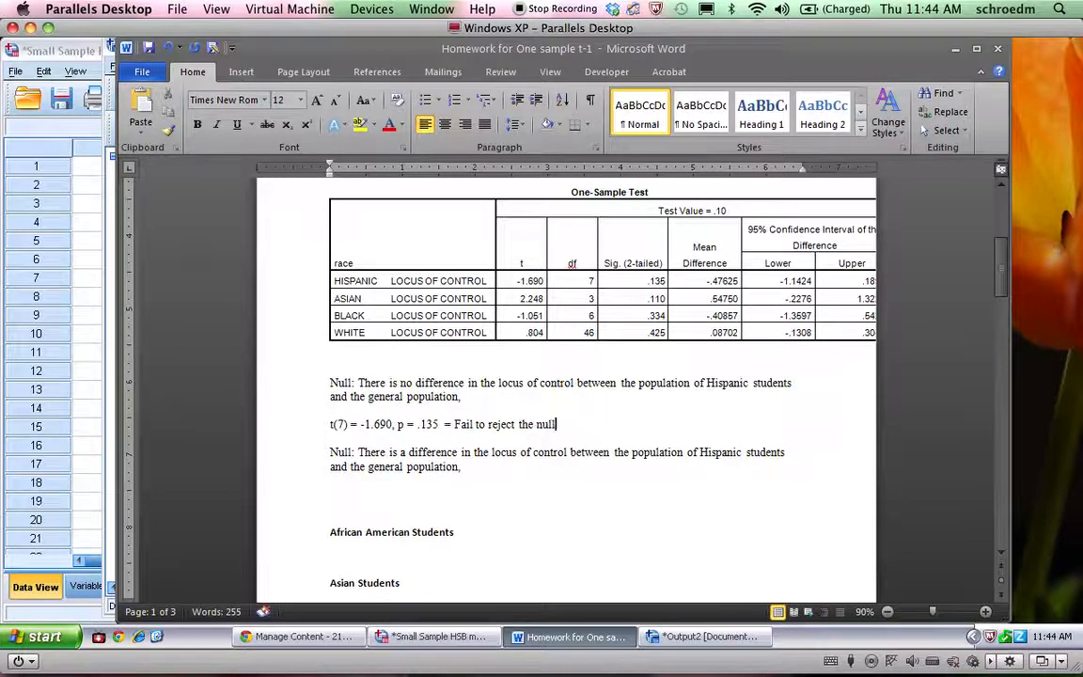
Delete the blank lines between the copied hypothesis sentence and the African American Students heading
{"action": "left_click", "coordinate": [365, 495]}
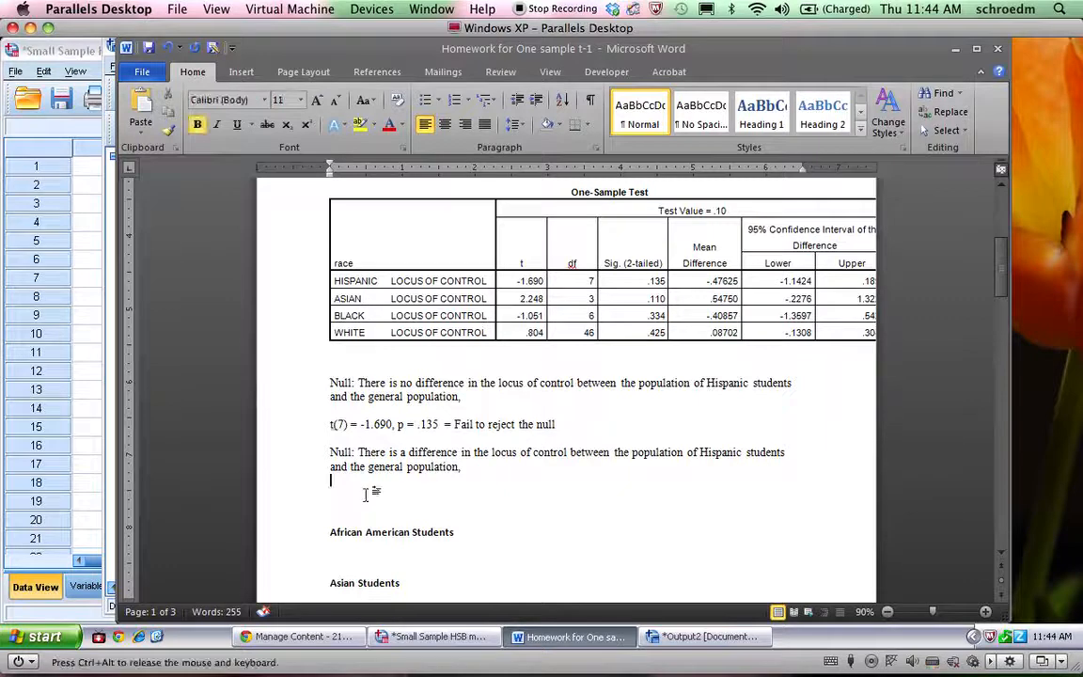
{"action": "key", "text": "Delete"}
{"action": "key", "text": "Delete"}
Add a bold "Hispanic" heading above the null hypothesis, and insert a blank line above the African American Students heading
{"action": "left_click", "coordinate": [345, 369]}
{"action": "type", "text": "Hispani"}
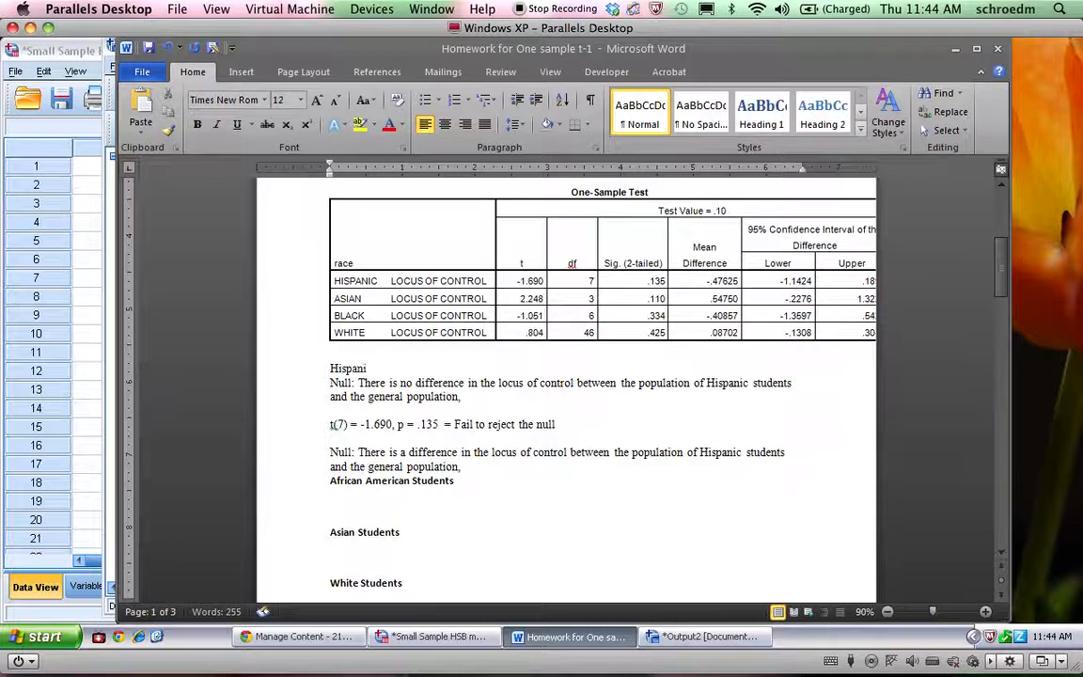
{"action": "type", "text": "cs"}
{"action": "key", "text": "BackSpace"}
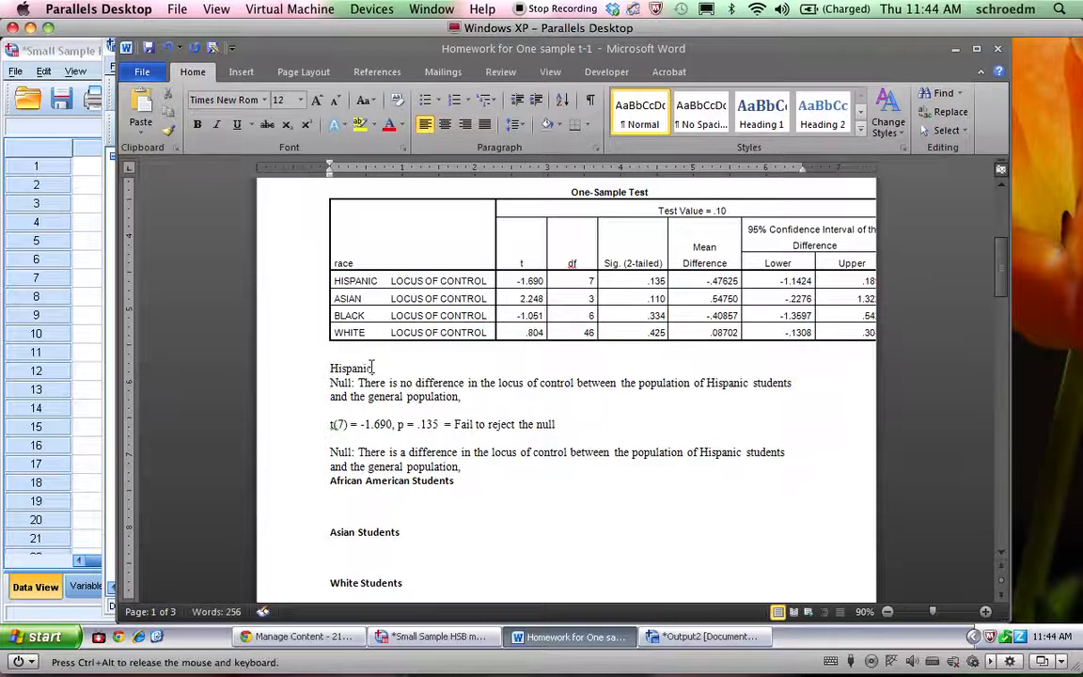
{"action": "double_click", "coordinate": [355, 369]}
{"action": "key", "text": "ctrl+b"}
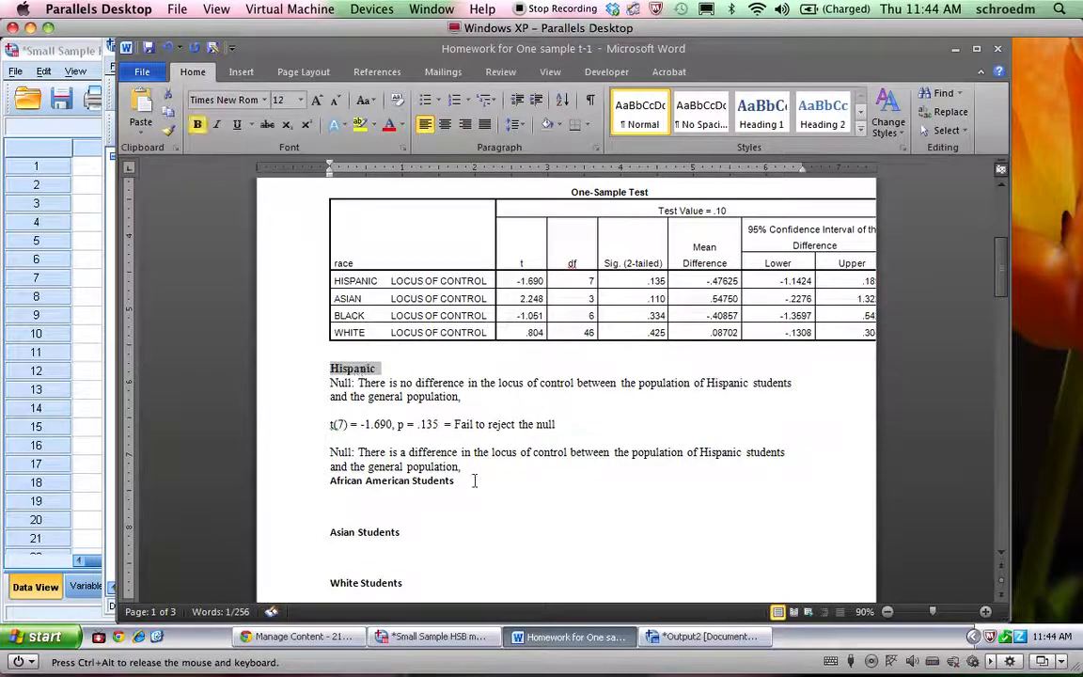
{"action": "left_click", "coordinate": [467, 466]}
{"action": "key", "text": "Return"}
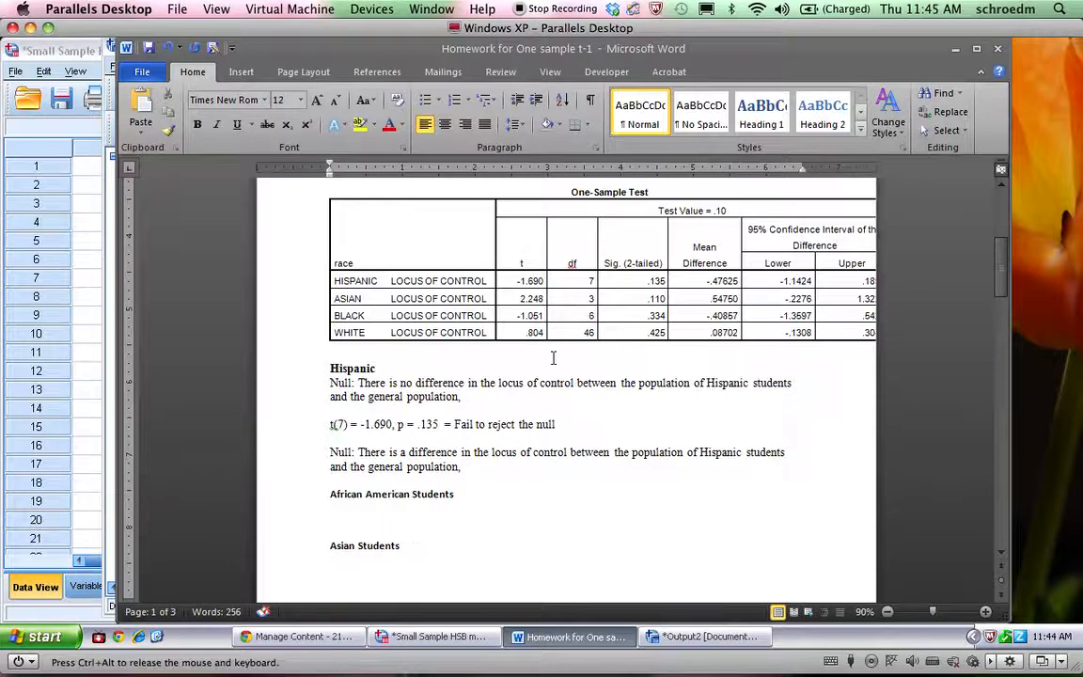
Relabel the second Hispanic hypothesis sentence, "There is a difference", as "Alternative"
{"action": "double_click", "coordinate": [324, 383]}
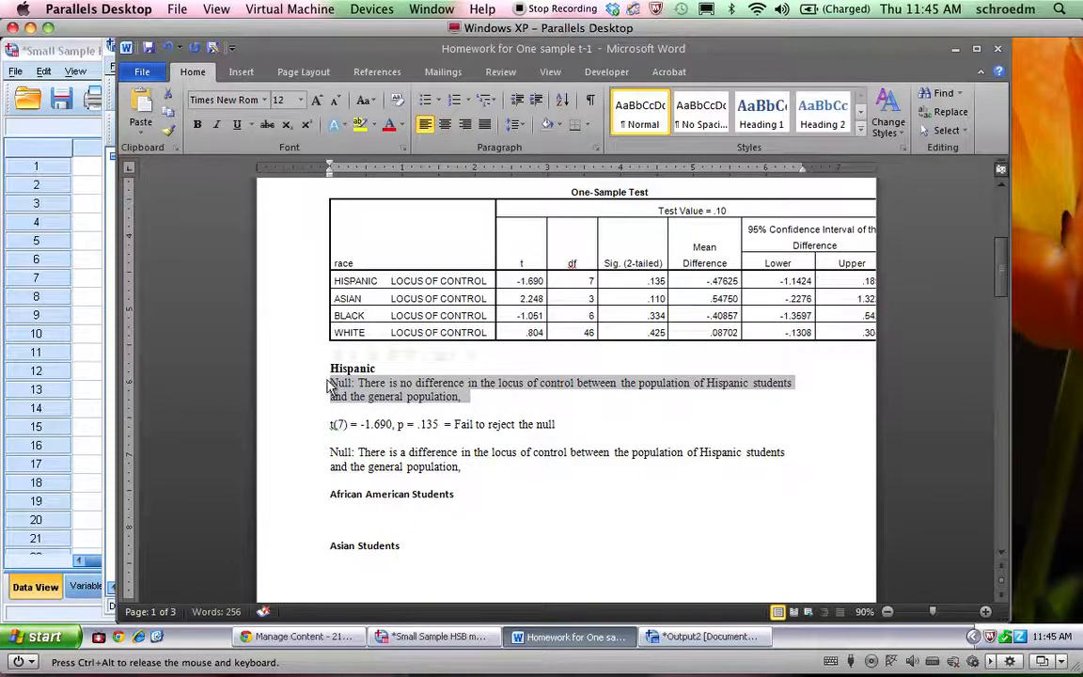
{"action": "double_click", "coordinate": [339, 463]}
{"action": "double_click", "coordinate": [340, 454]}
{"action": "type", "text": "Alter"}
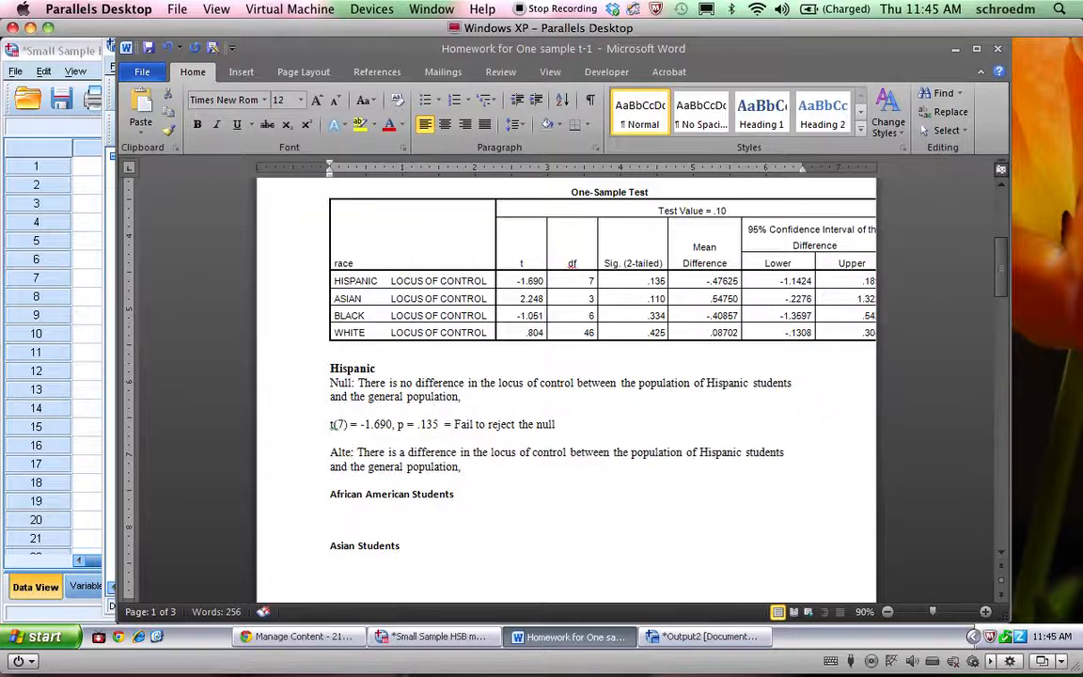
{"action": "type", "text": "native"}
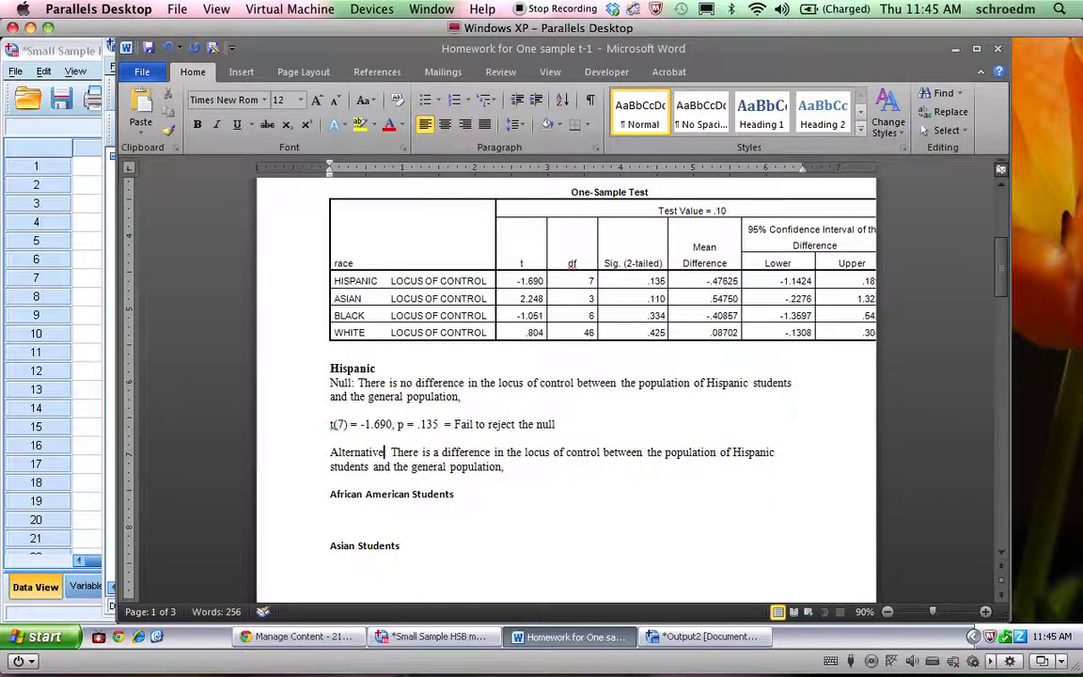
Copy the Hispanic null hypothesis sentence and paste it under the African American Students heading
{"action": "left_click", "coordinate": [337, 493]}
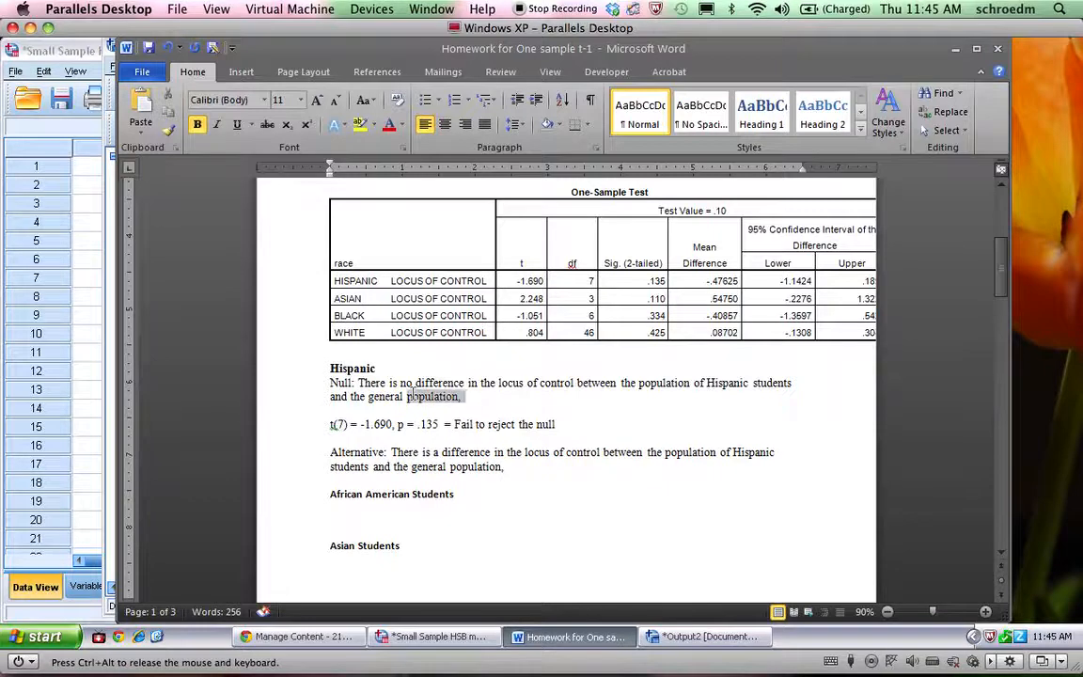
{"action": "double_click", "coordinate": [312, 386]}
{"action": "key", "text": "ctrl+c"}
{"action": "left_click", "coordinate": [363, 513]}
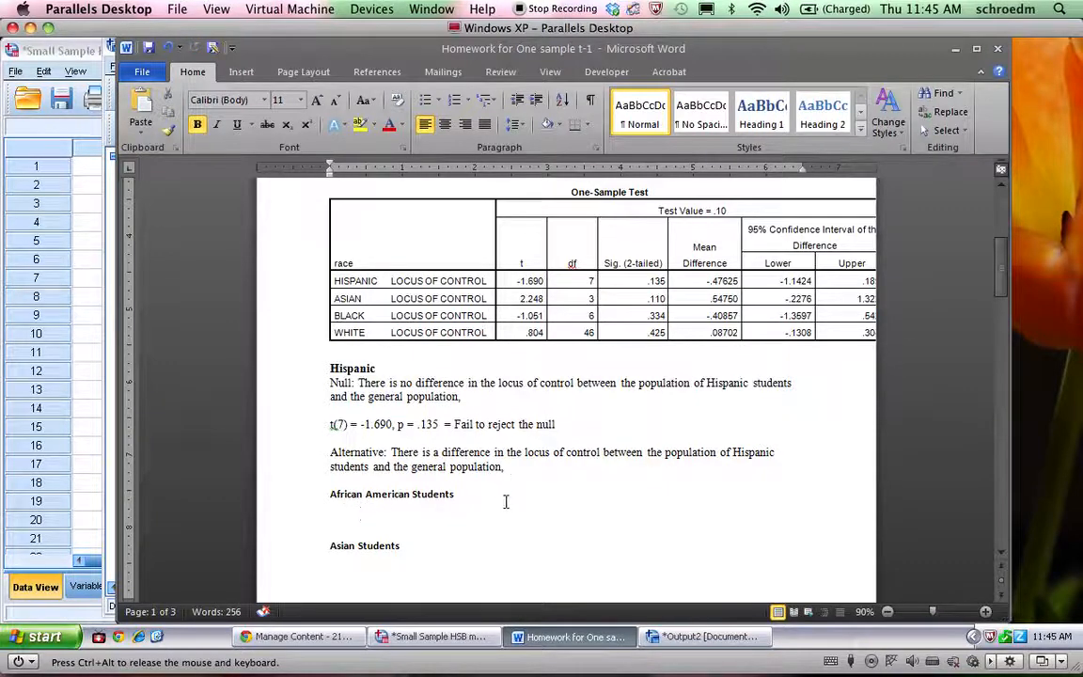
{"action": "key", "text": "ctrl+v"}
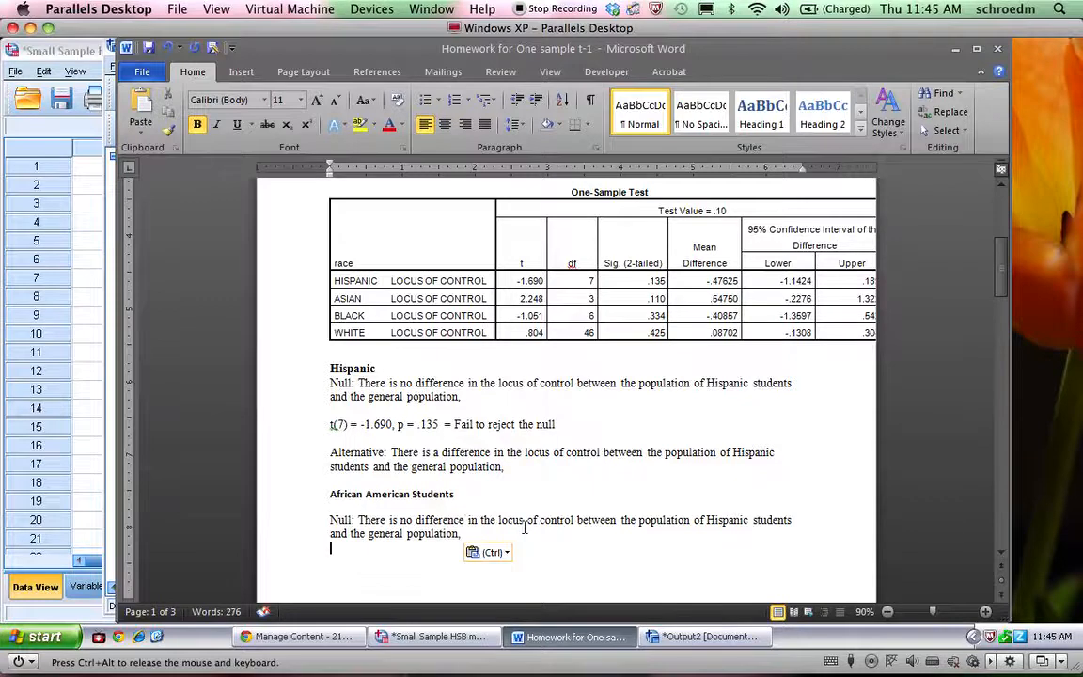
Replace "Hispanic" with "African American" in the null hypothesis under the African American Students heading
{"action": "double_click", "coordinate": [722, 523]}
{"action": "type", "text": "African A "}
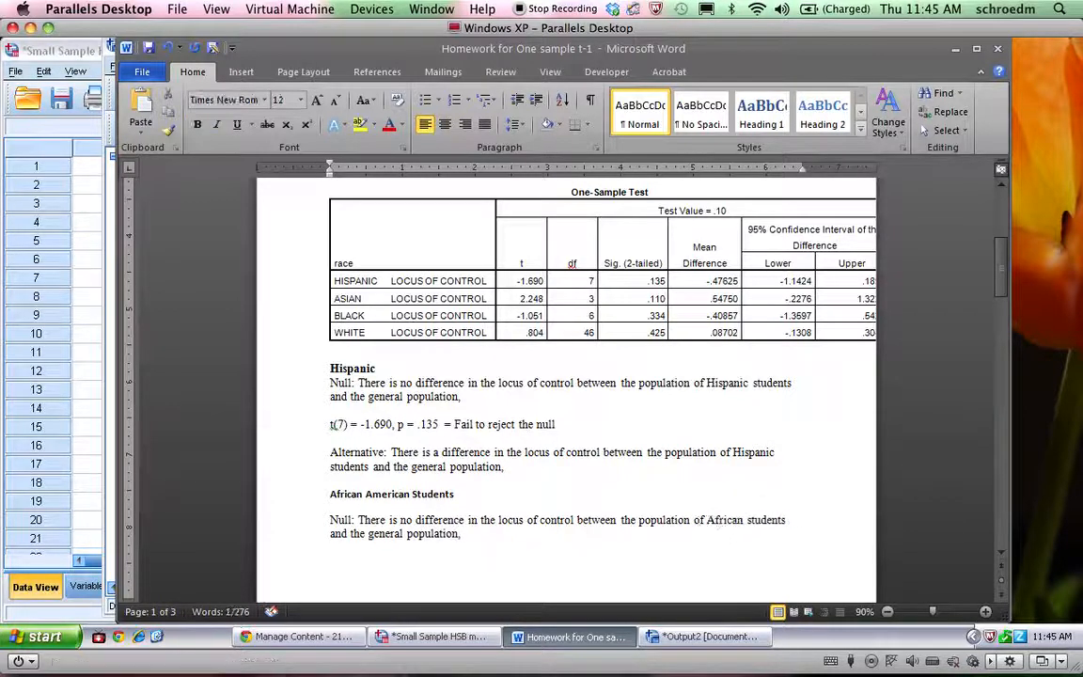
{"action": "type", "text": "merica"}
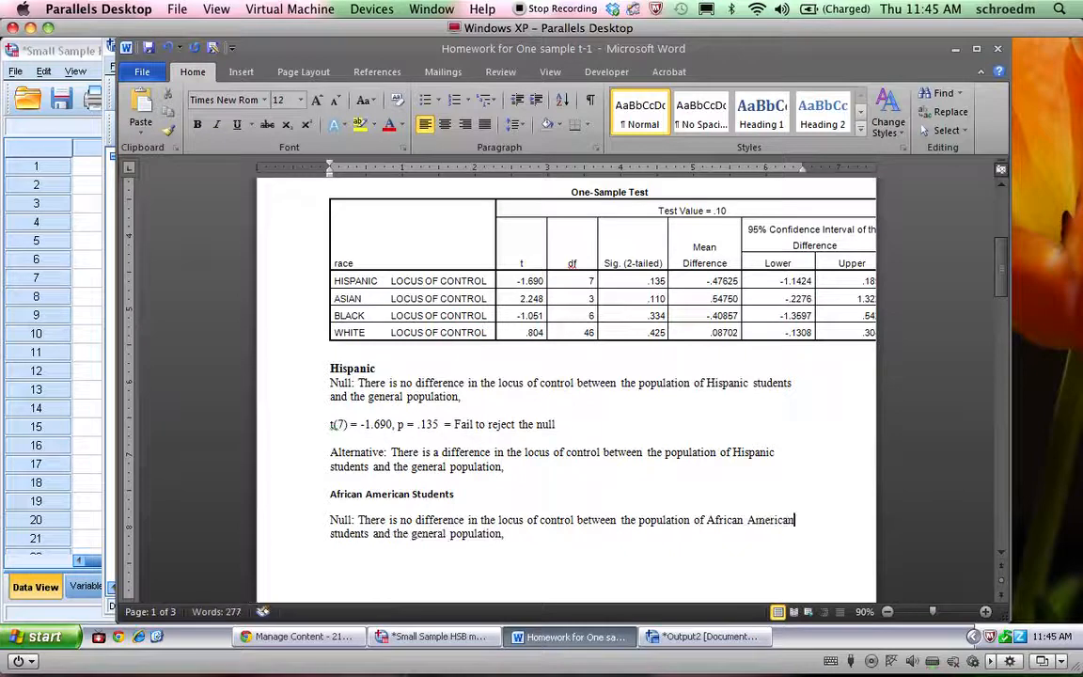
Copy the African American null hypothesis sentence and paste the duplicate directly below it
{"action": "scroll", "coordinate": [527, 529], "scroll_direction": "down", "scroll_amount": 1}
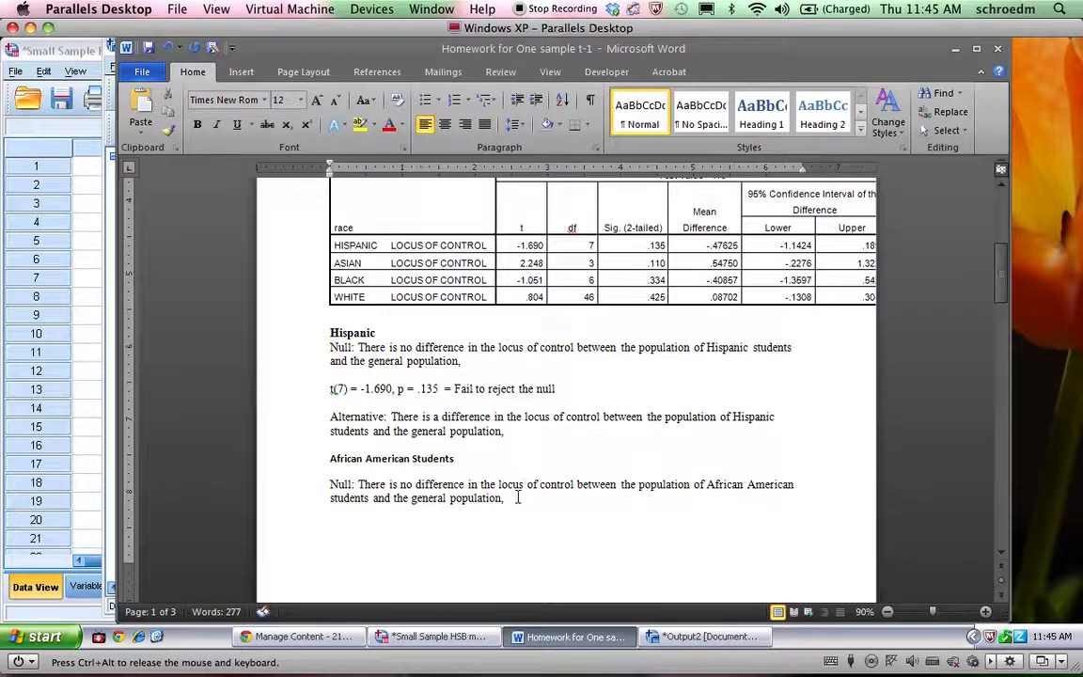
{"action": "left_click_drag", "start_coordinate": [521, 498], "coordinate": [330, 484]}
{"action": "key", "text": "ctrl+c"}
{"action": "left_click", "coordinate": [352, 529]}
{"action": "key", "text": "ctrl+v"}
Turn the duplicated sentence into the correctly spelled "Alternative" hypothesis, reading "There is a difference"
{"action": "double_click", "coordinate": [340, 513]}
{"action": "type", "text": "Alternaitve:"}
{"action": "double_click", "coordinate": [438, 513]}
{"action": "type", "text": "a"}
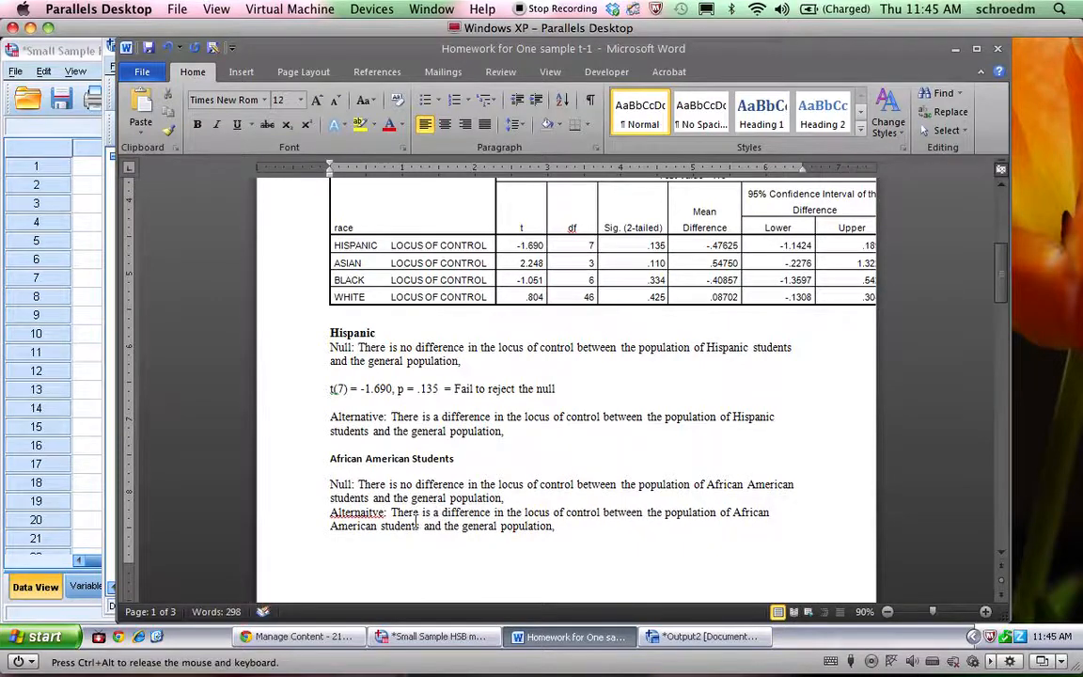
{"action": "right_click", "coordinate": [368, 515]}
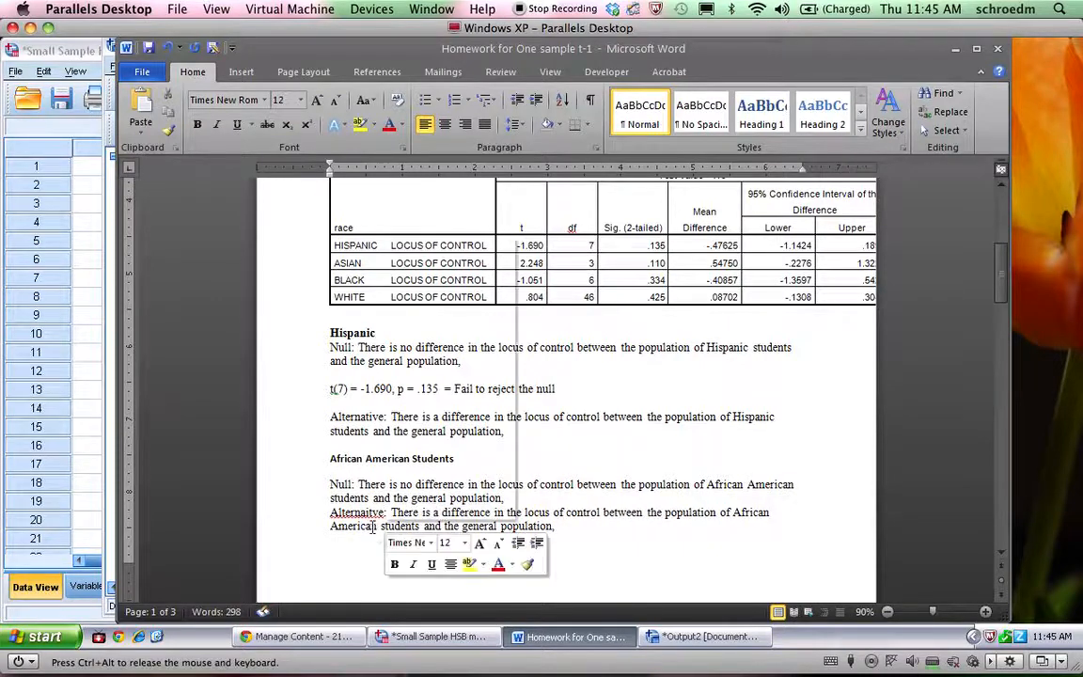
{"action": "left_click", "coordinate": [446, 248]}
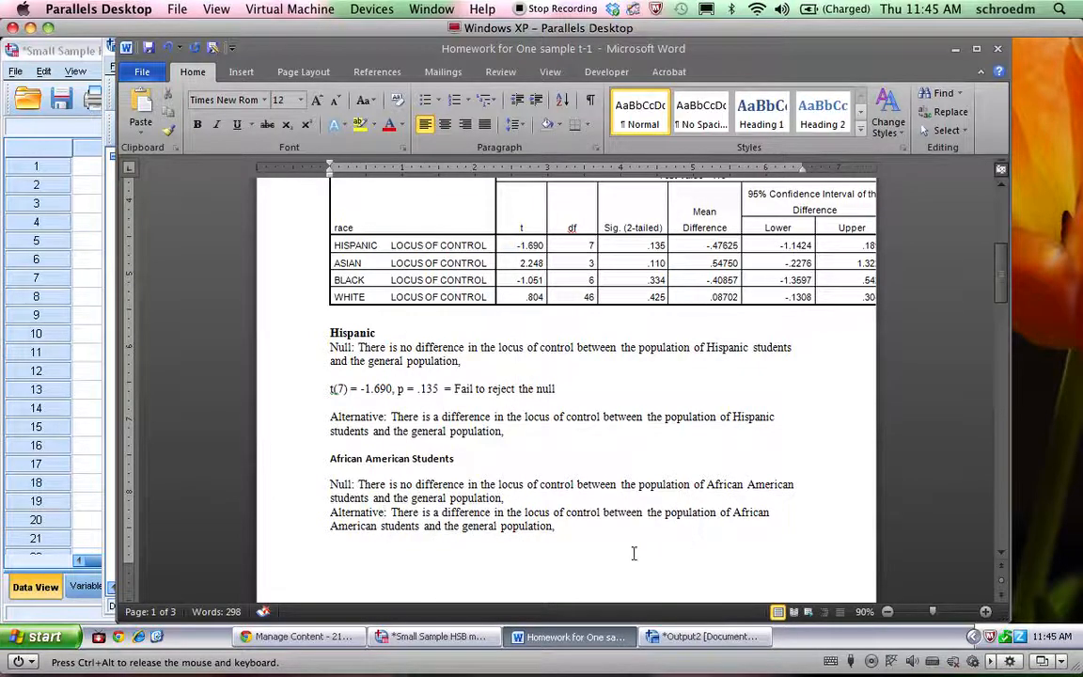
Insert a blank line after the African American null hypothesis and paste a copy of the Hispanic t-test result line directly below that hypothesis
{"action": "left_click", "coordinate": [520, 499]}
{"action": "key", "text": "Return"}
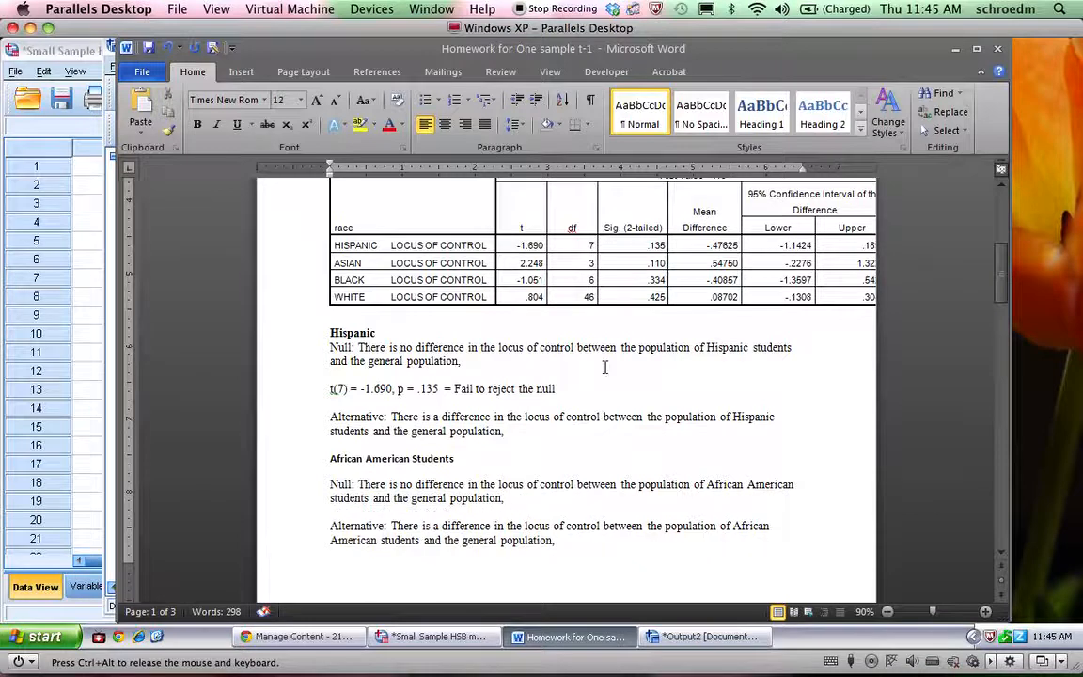
{"action": "left_click_drag", "start_coordinate": [561, 389], "coordinate": [294, 386]}
{"action": "key", "text": "ctrl+c"}
{"action": "left_click", "coordinate": [331, 513]}
{"action": "key", "text": "ctrl+v"}
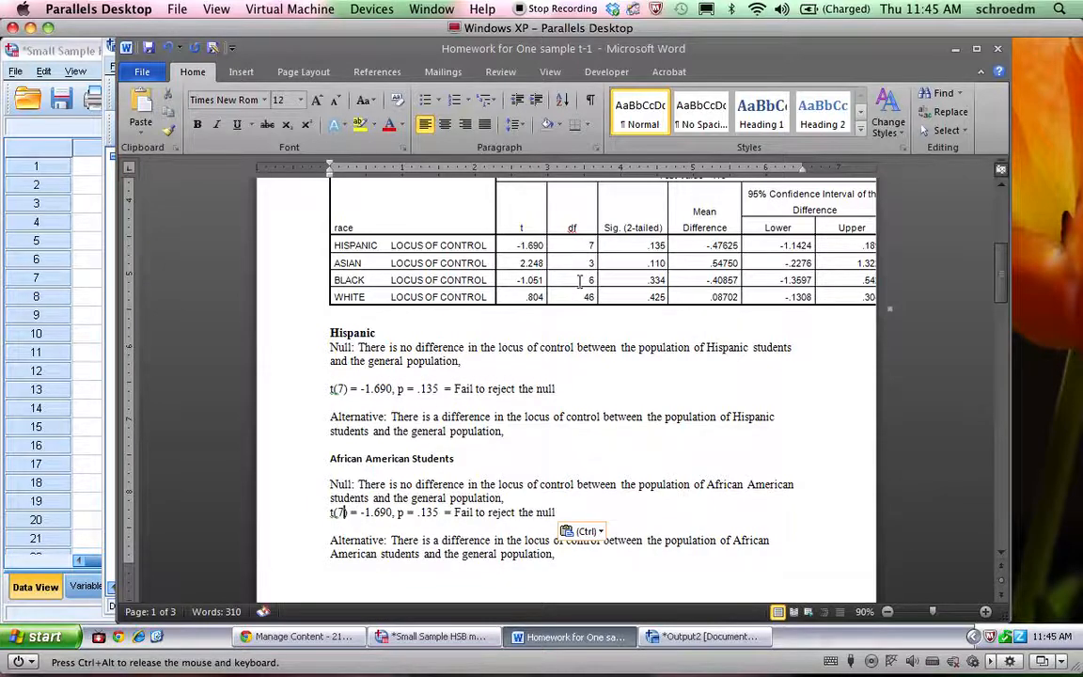
Edit the African American result line to read t(6) = -1.051, p = .334
{"action": "double_click", "coordinate": [343, 512]}
{"action": "type", "text": "6"}
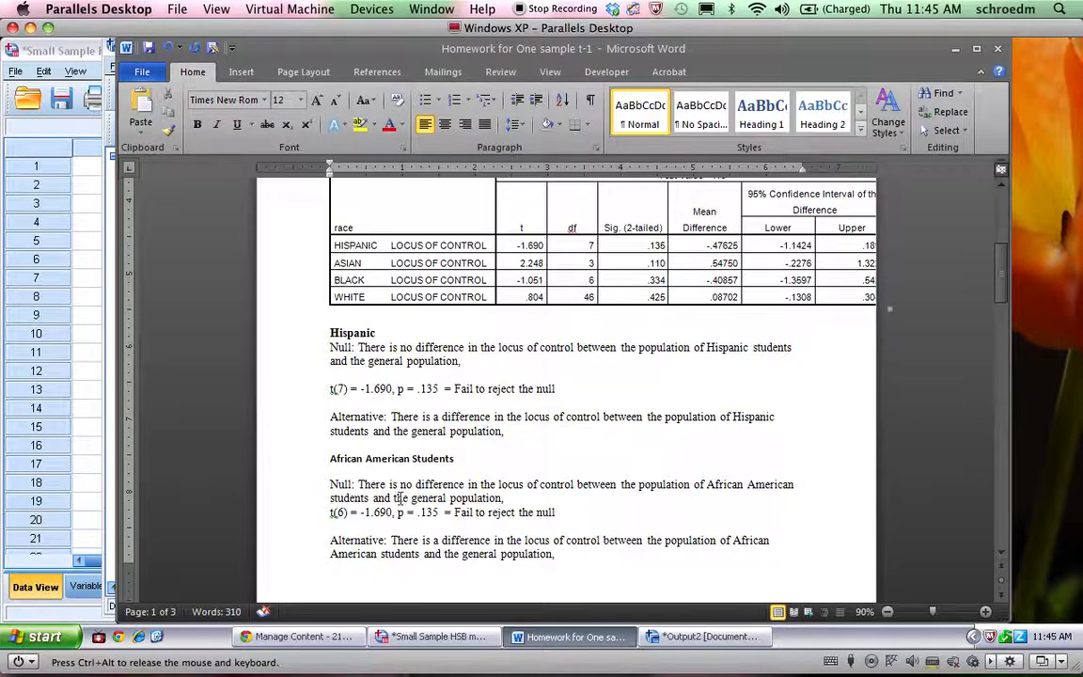
{"action": "left_click", "coordinate": [391, 512]}
{"action": "key", "text": "BackSpace"}
{"action": "key", "text": "BackSpace"}
{"action": "key", "text": "BackSpace"}
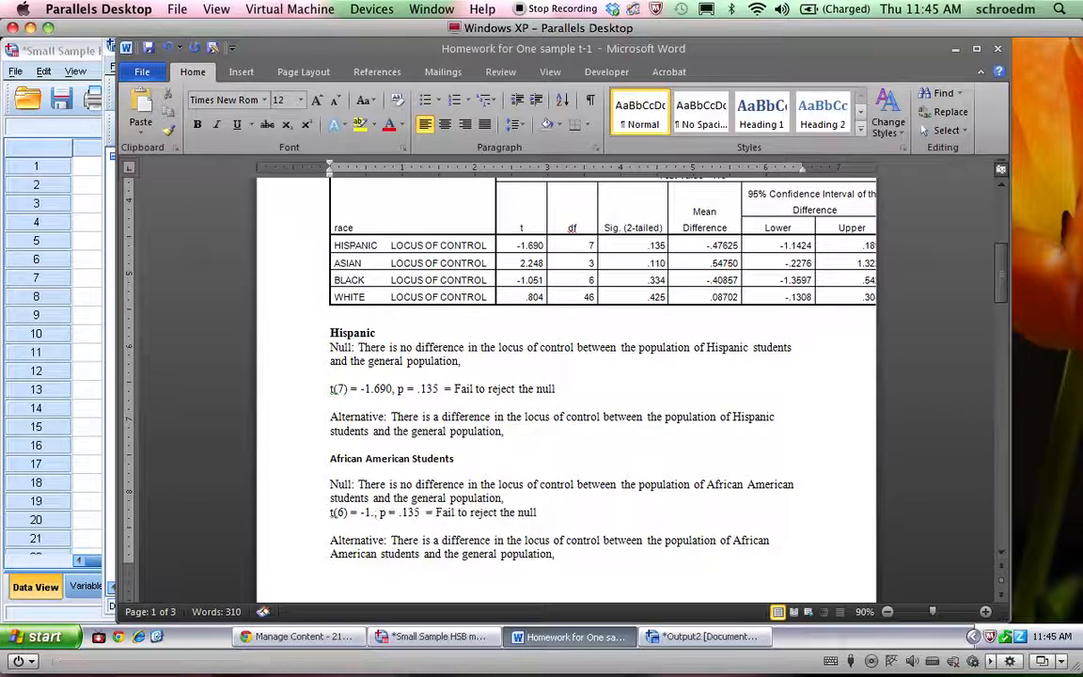
{"action": "type", "text": "051"}
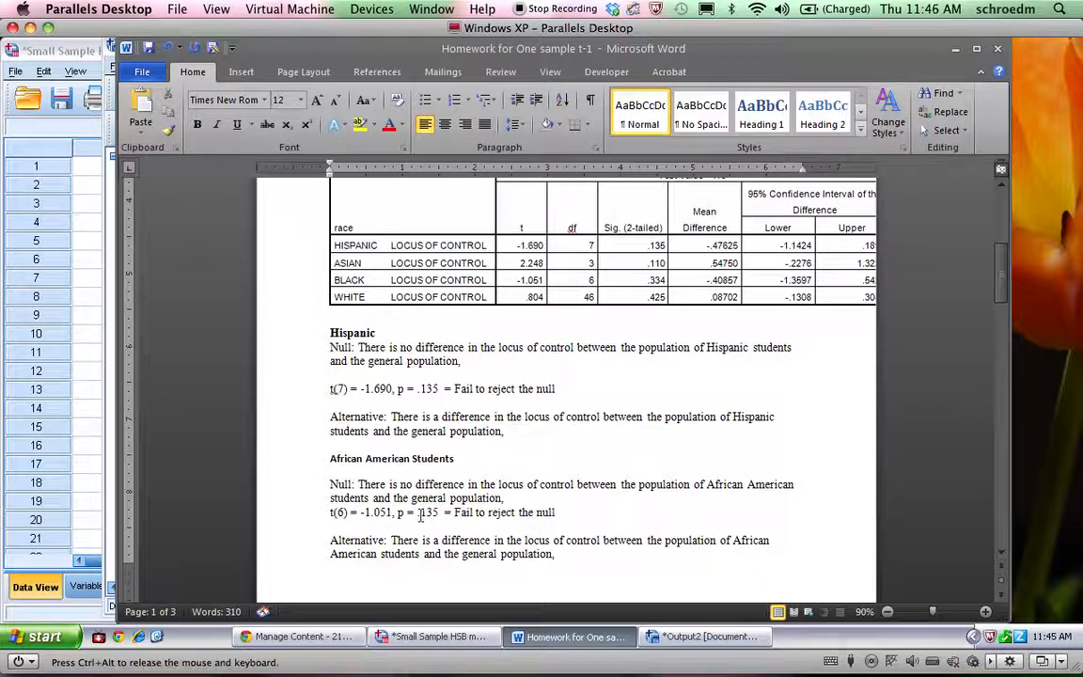
{"action": "left_click", "coordinate": [438, 513]}
{"action": "key", "text": "BackSpace"}
{"action": "key", "text": "BackSpace"}
{"action": "key", "text": "BackSpace"}
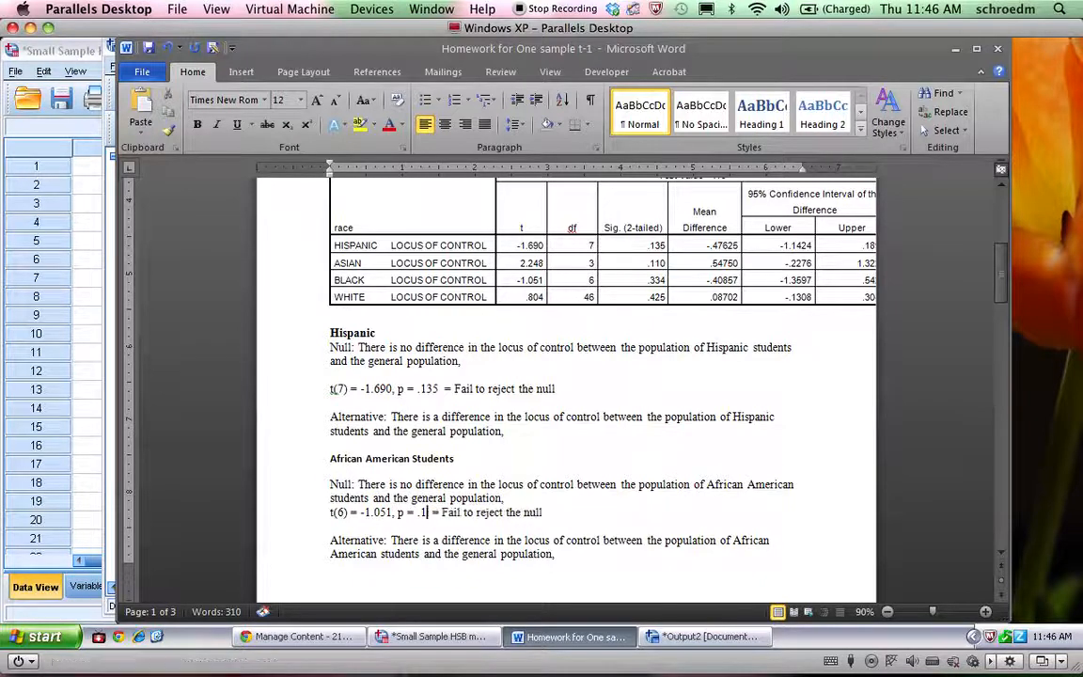
{"action": "type", "text": "334"}
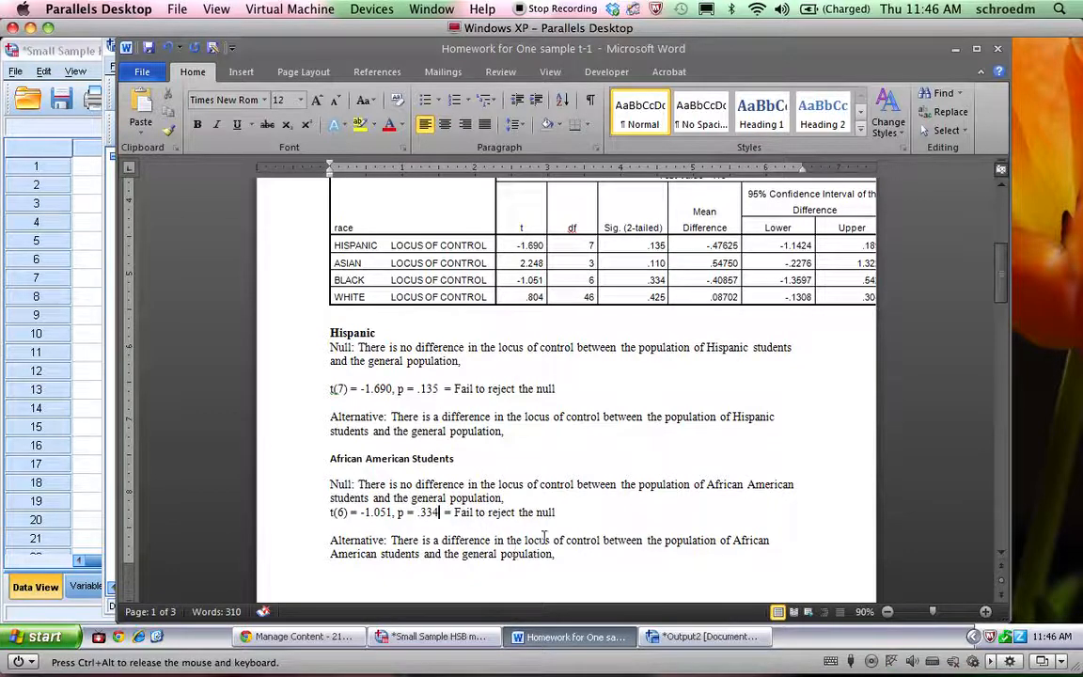
Make "Fail to reject the null" bold in both the African American and the Hispanic result lines
{"action": "left_click_drag", "start_coordinate": [556, 512], "coordinate": [455, 514]}
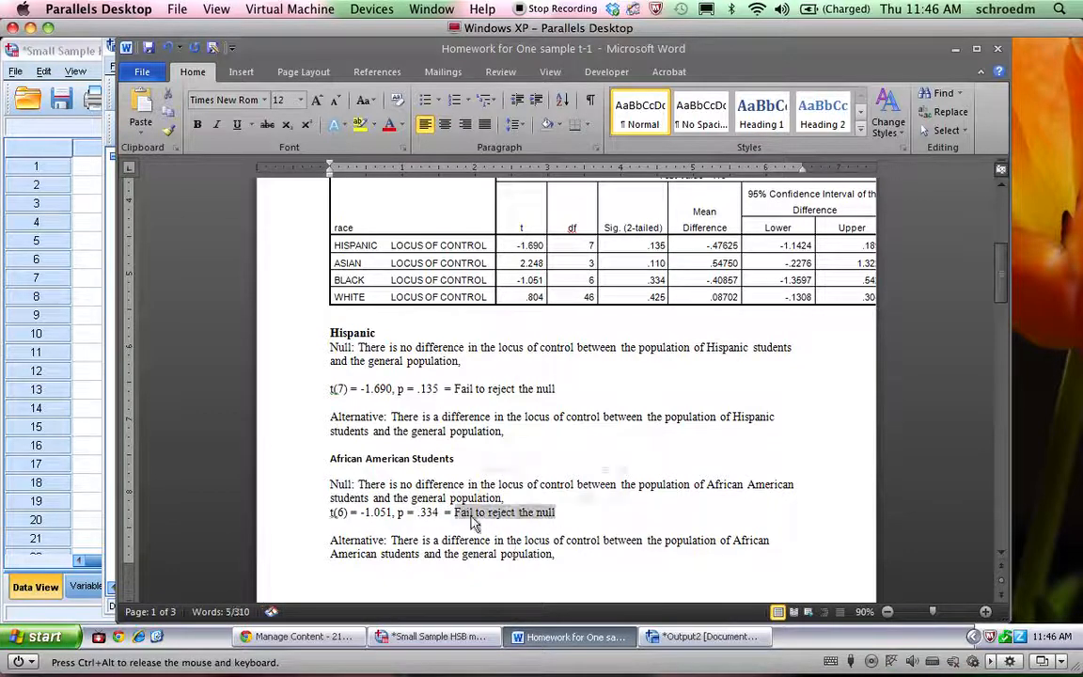
{"action": "key", "text": "ctrl+b"}
{"action": "left_click_drag", "start_coordinate": [561, 389], "coordinate": [455, 389]}
{"action": "key", "text": "ctrl+b"}
{"action": "left_click", "coordinate": [549, 527]}
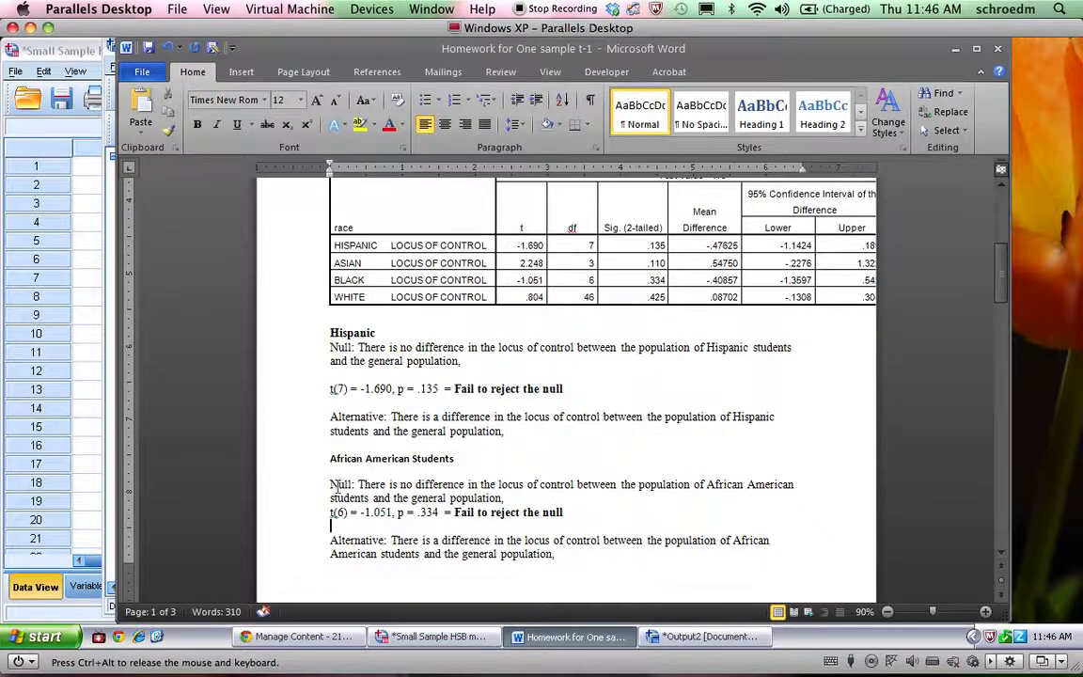
Review the African American answer and the remaining homework sections for Asian and White students, Self-Concept, Motivation and Math T-scores
{"action": "left_click_drag", "start_coordinate": [336, 484], "coordinate": [571, 499]}
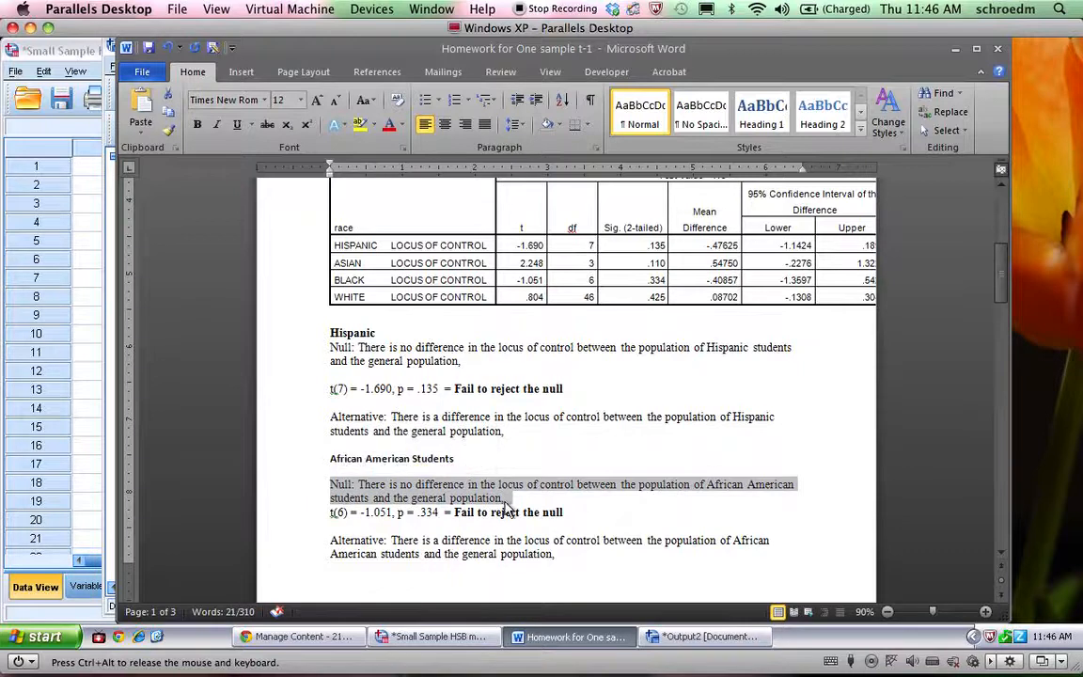
{"action": "left_click", "coordinate": [559, 500]}
{"action": "scroll", "coordinate": [602, 541], "scroll_direction": "down", "scroll_amount": 2}
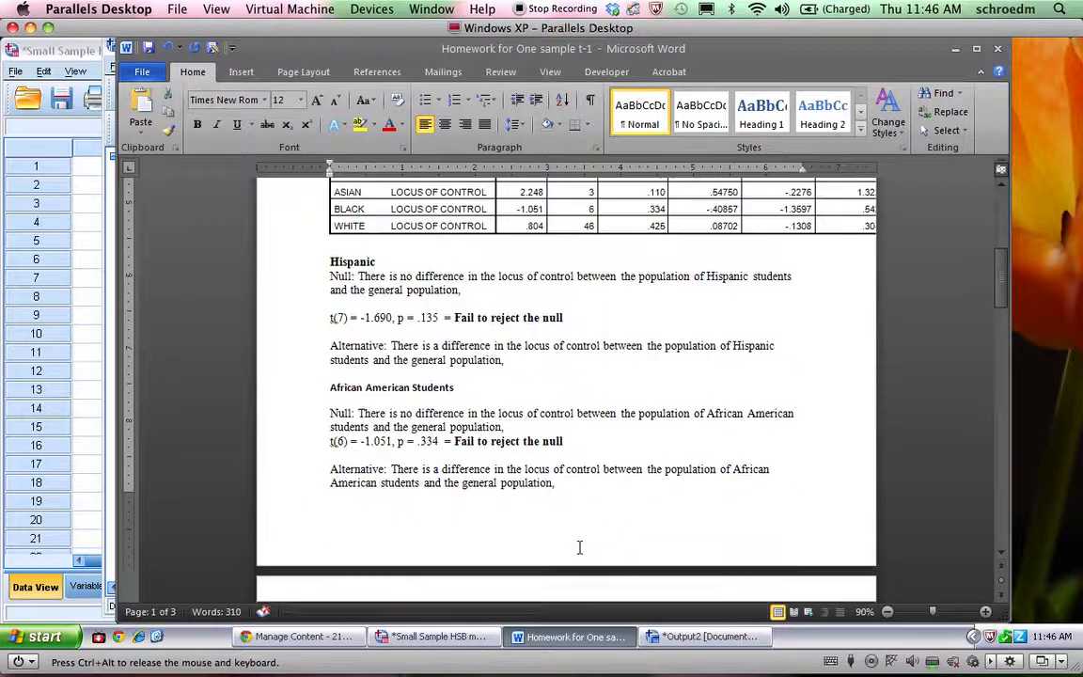
{"action": "scroll", "coordinate": [580, 548], "scroll_direction": "up", "scroll_amount": 1}
{"action": "scroll", "coordinate": [579, 548], "scroll_direction": "up", "scroll_amount": 2}
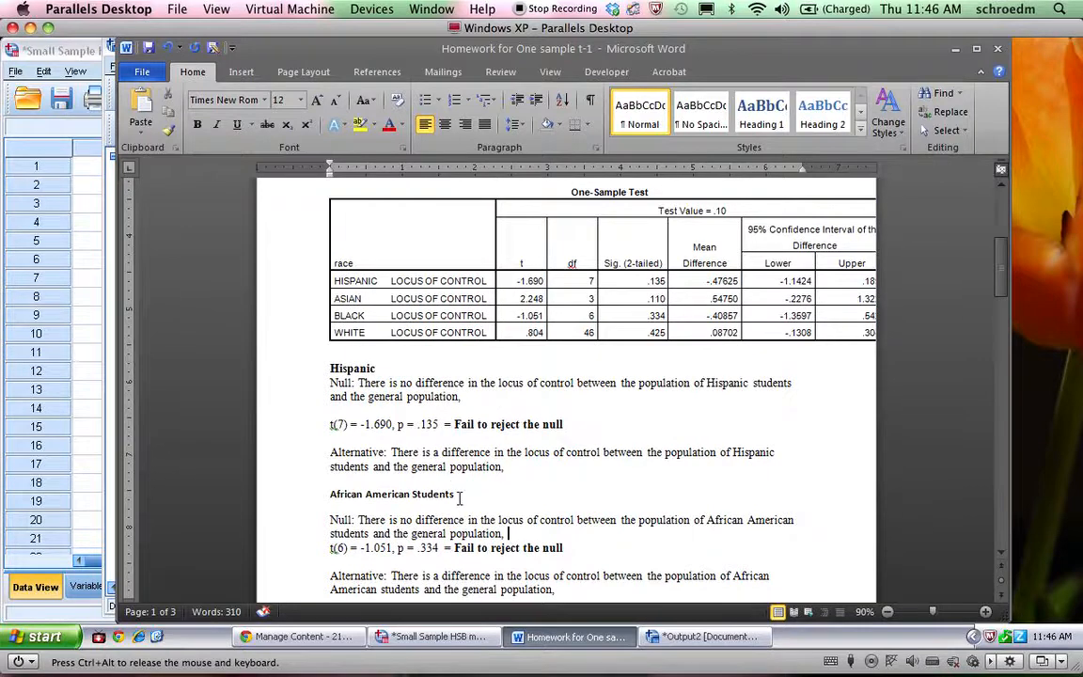
{"action": "scroll", "coordinate": [460, 499], "scroll_direction": "down", "scroll_amount": 8}
{"action": "left_click", "coordinate": [429, 499]}
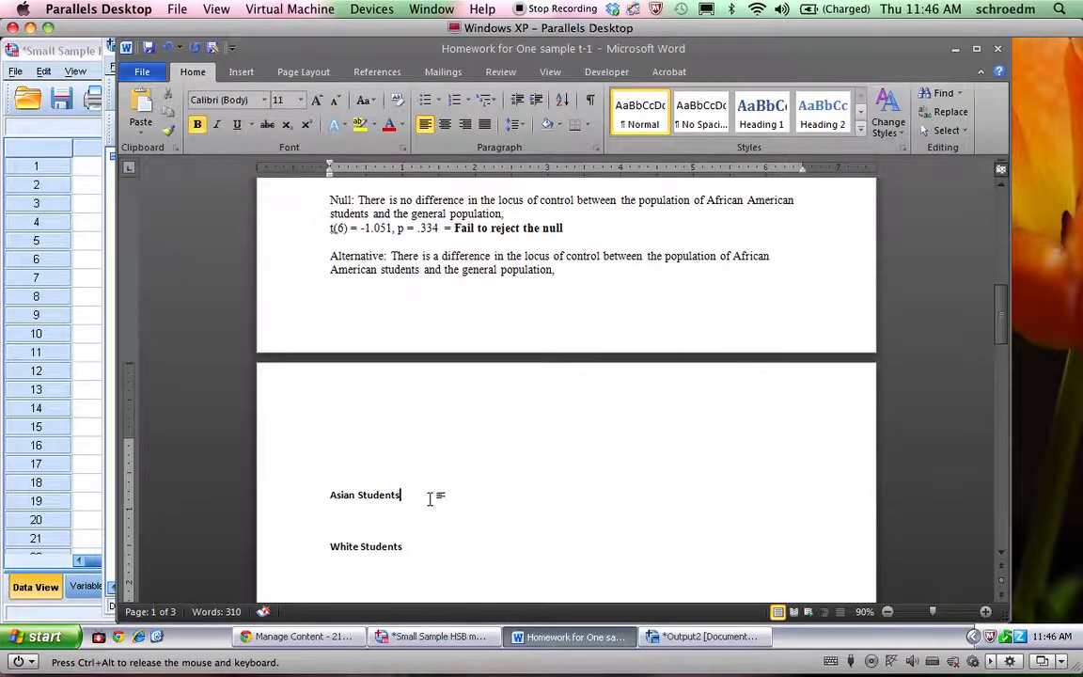
{"action": "left_click", "coordinate": [412, 547]}
{"action": "scroll", "coordinate": [411, 546], "scroll_direction": "down", "scroll_amount": 8}
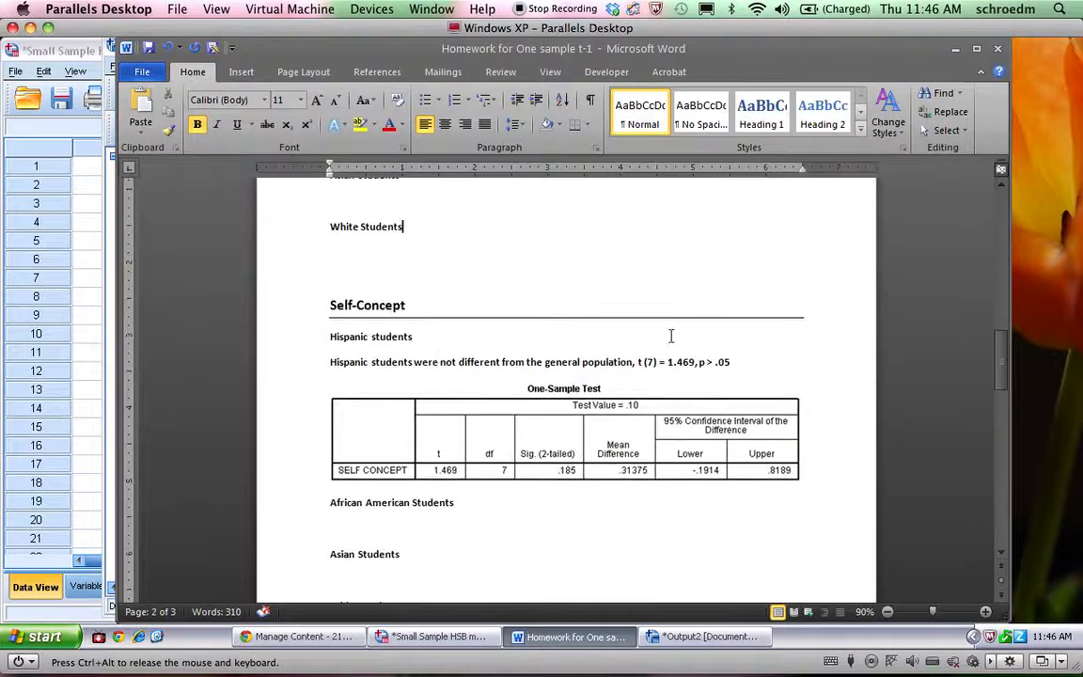
{"action": "scroll", "coordinate": [518, 350], "scroll_direction": "down", "scroll_amount": 2}
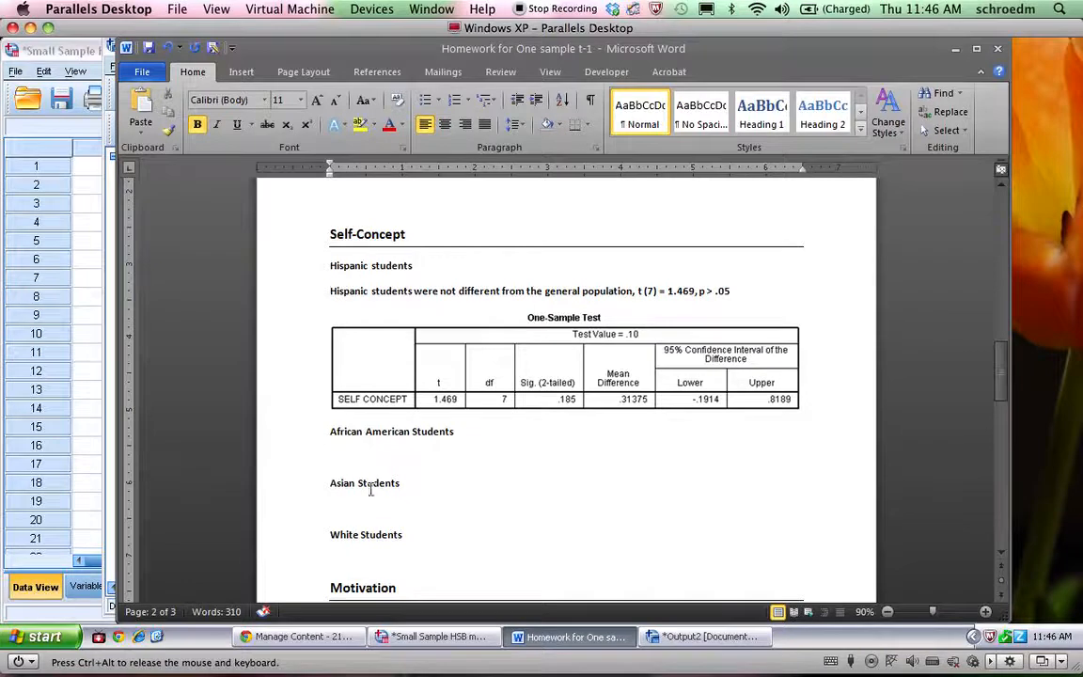
{"action": "scroll", "coordinate": [355, 538], "scroll_direction": "down", "scroll_amount": 5}
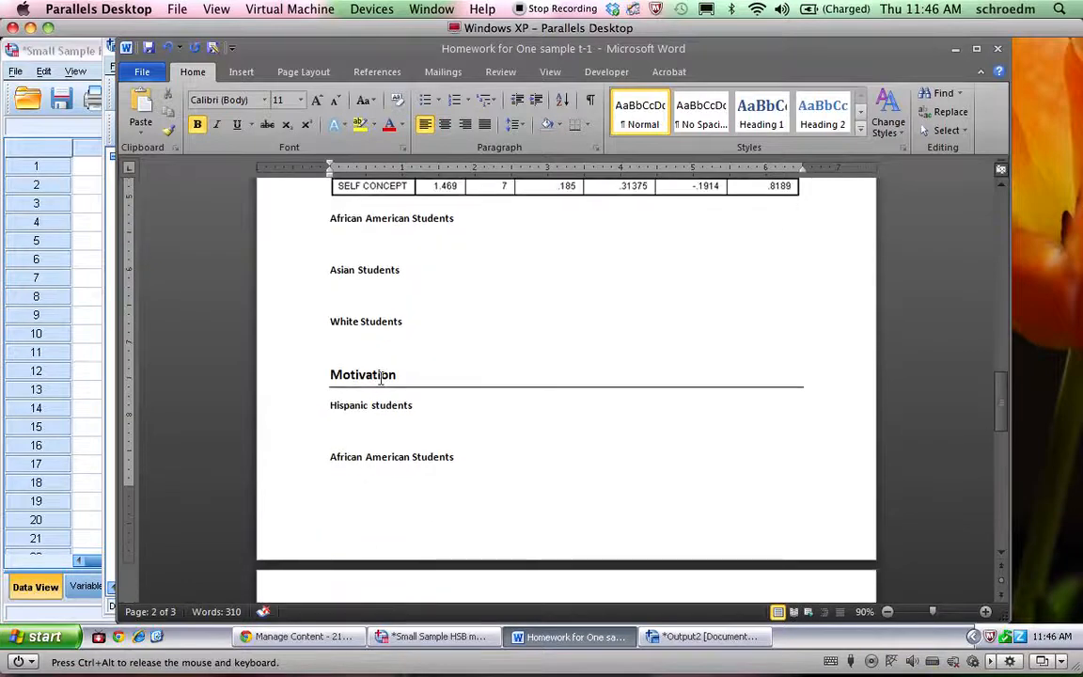
{"action": "scroll", "coordinate": [381, 379], "scroll_direction": "down", "scroll_amount": 10}
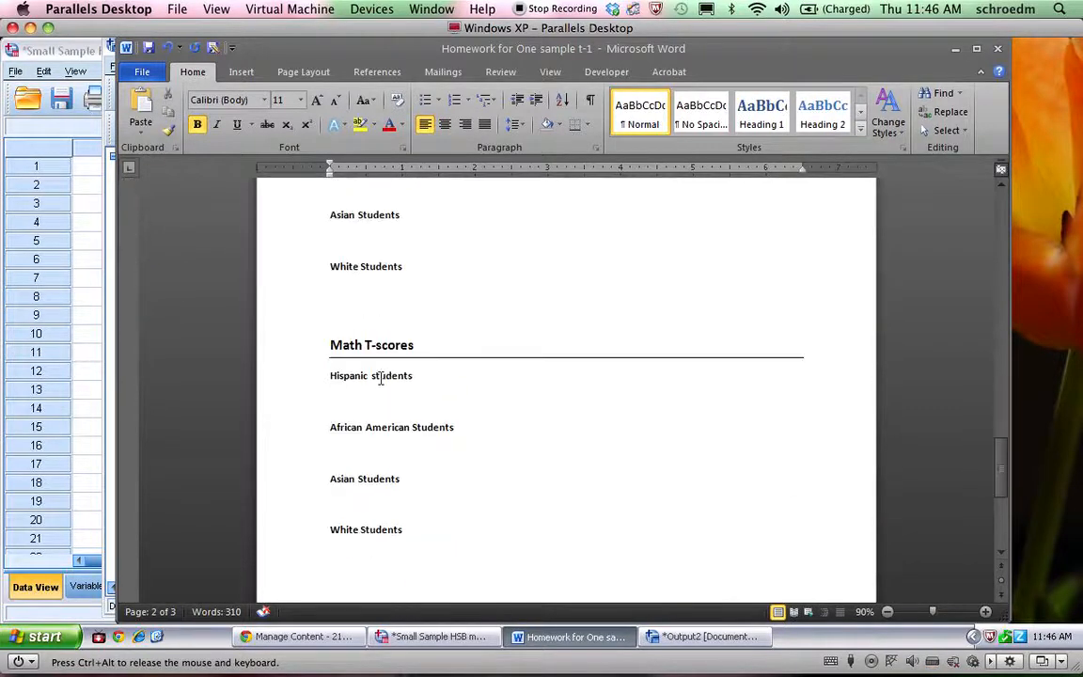
{"action": "scroll", "coordinate": [381, 379], "scroll_direction": "up", "scroll_amount": 15}
{"action": "scroll", "coordinate": [381, 379], "scroll_direction": "down", "scroll_amount": 12}
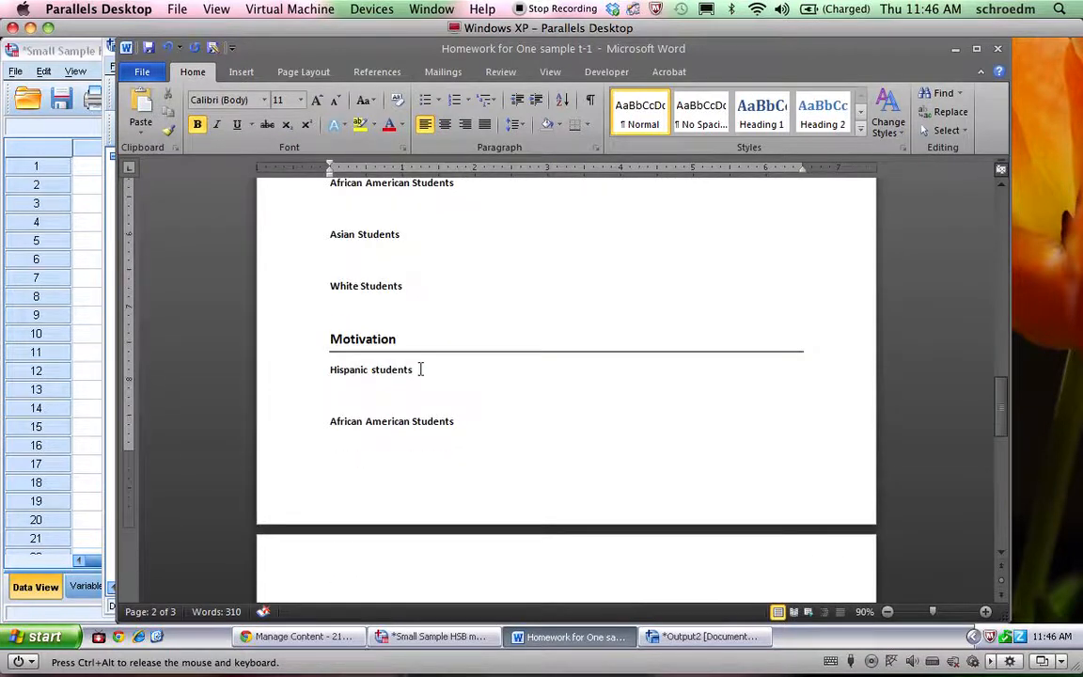
Switch to the SPSS data editor and set up a One-Sample T Test with Motivation replacing Locus of Control as test variable
{"action": "left_click", "coordinate": [447, 643]}
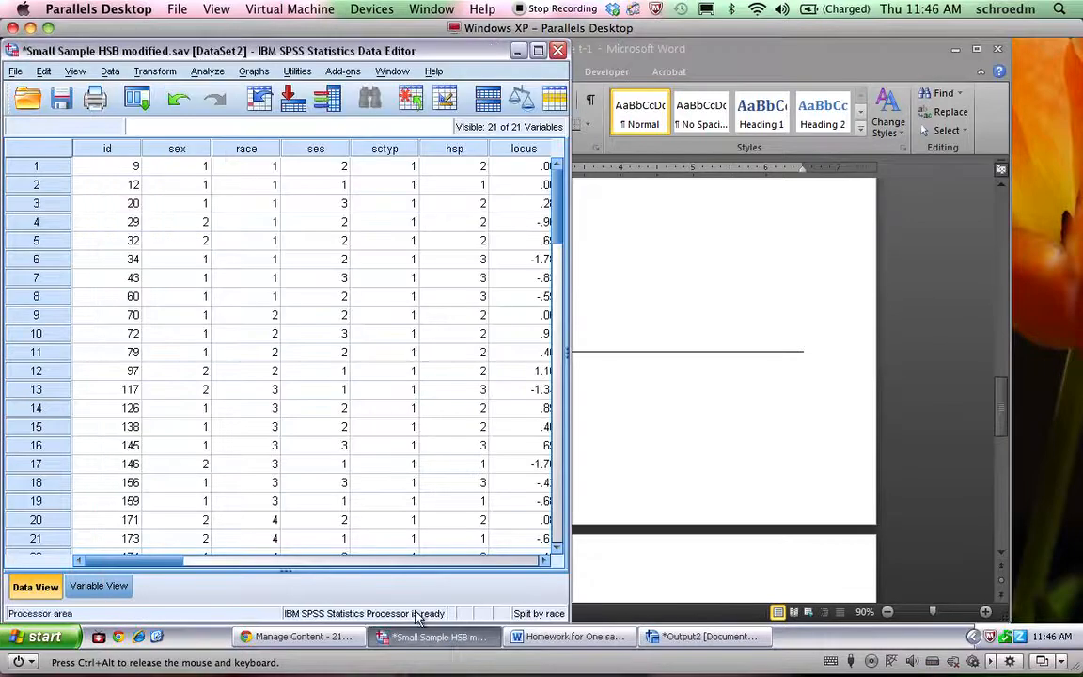
{"action": "left_click", "coordinate": [206, 71]}
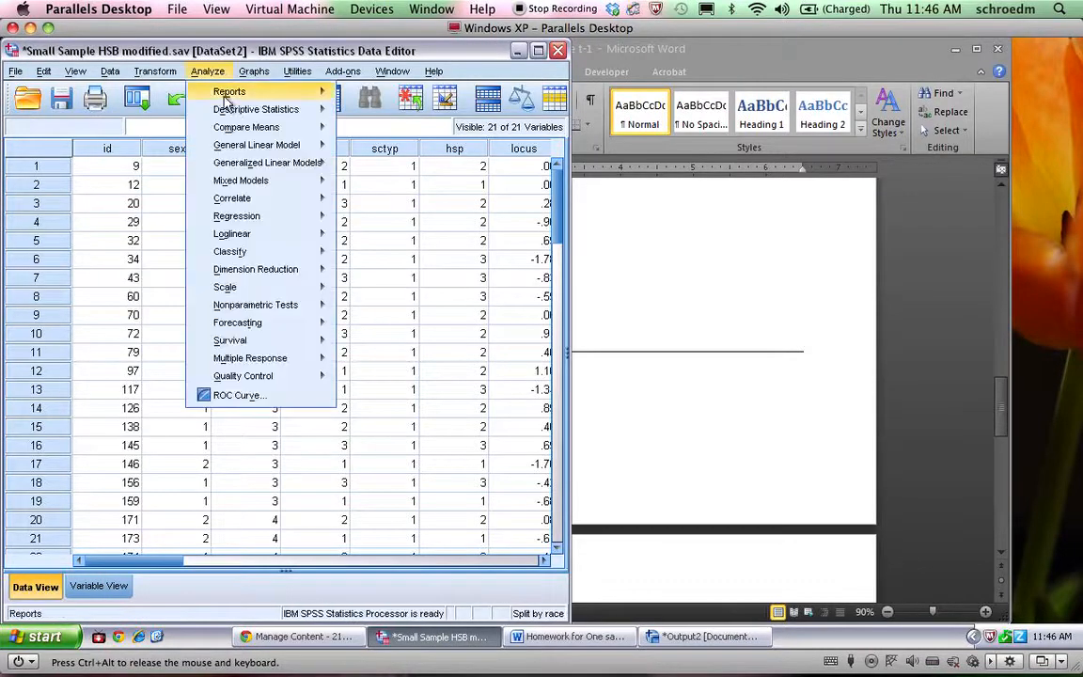
{"action": "mouse_move", "coordinate": [282, 129]}
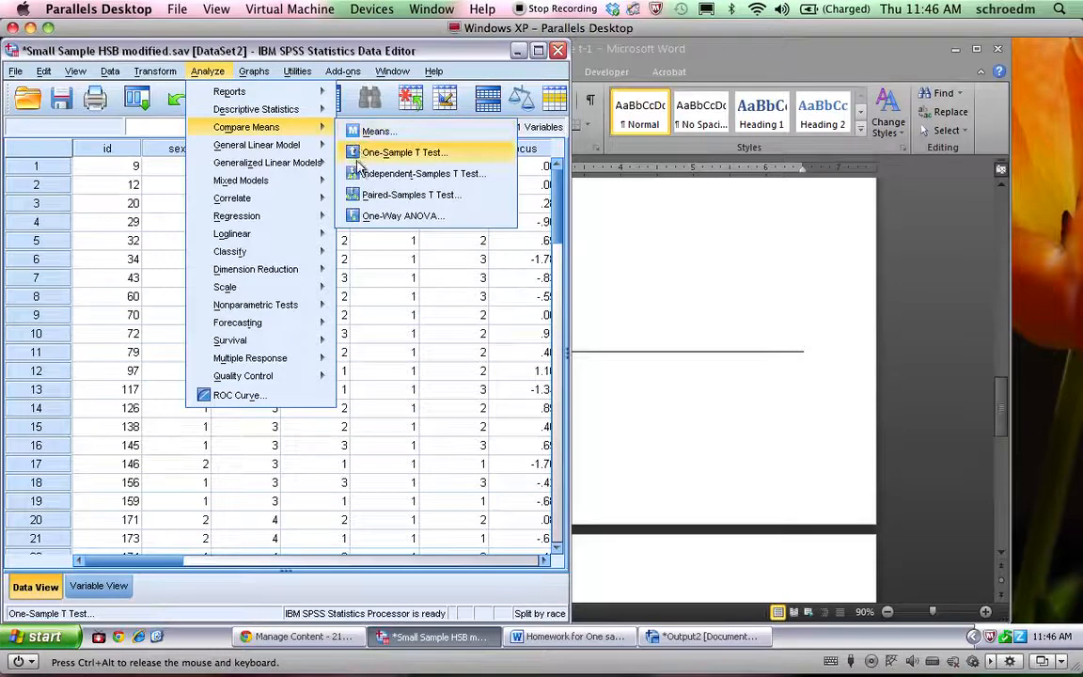
{"action": "left_click", "coordinate": [326, 152]}
{"action": "left_click", "coordinate": [310, 278]}
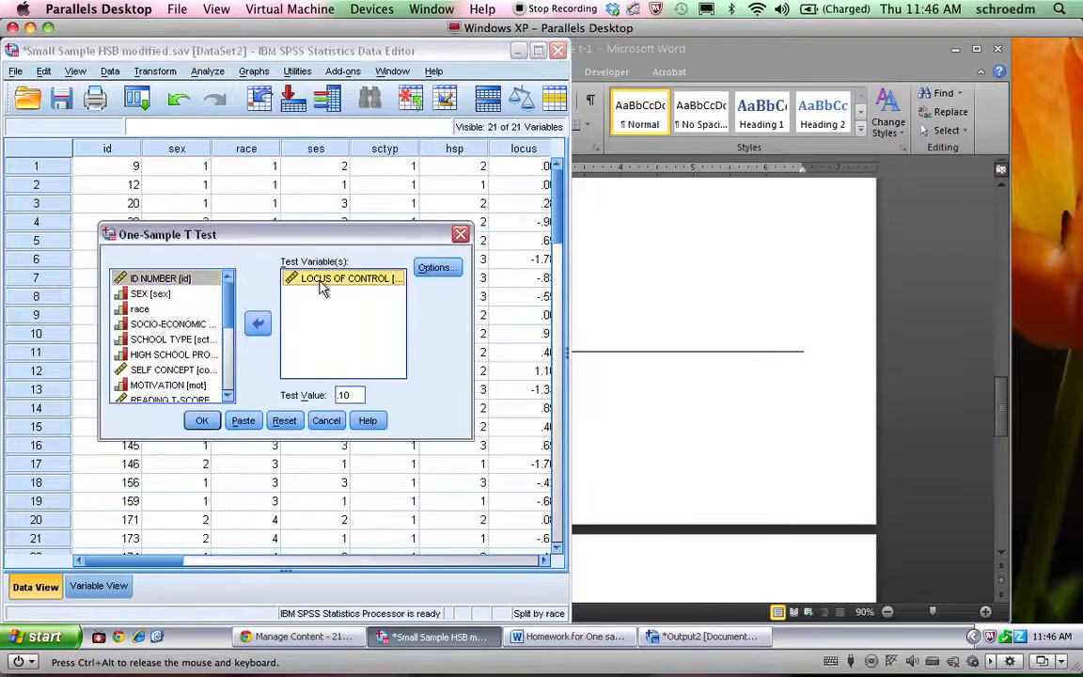
{"action": "left_click", "coordinate": [257, 324]}
{"action": "scroll", "coordinate": [195, 325], "scroll_direction": "down", "scroll_amount": 1}
{"action": "scroll", "coordinate": [195, 324], "scroll_direction": "down", "scroll_amount": 1}
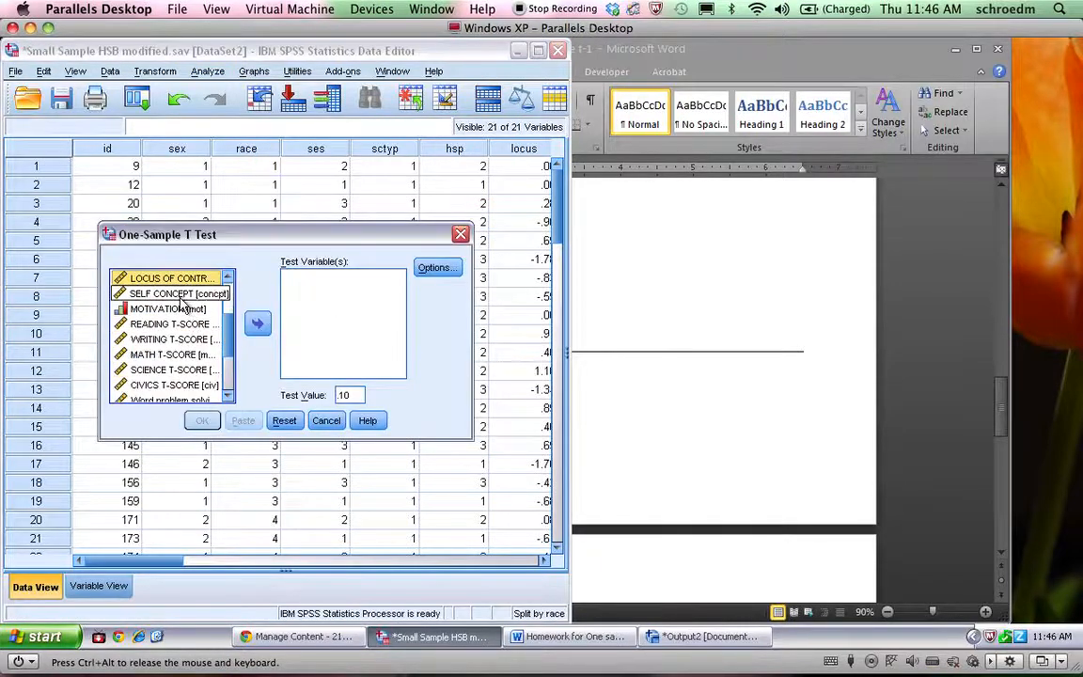
{"action": "left_click", "coordinate": [167, 308]}
{"action": "left_click", "coordinate": [256, 324]}
Look up Motivation's population mean in the homework table, set the test value to .65, and run the One-Sample T Test
{"action": "double_click", "coordinate": [345, 395]}
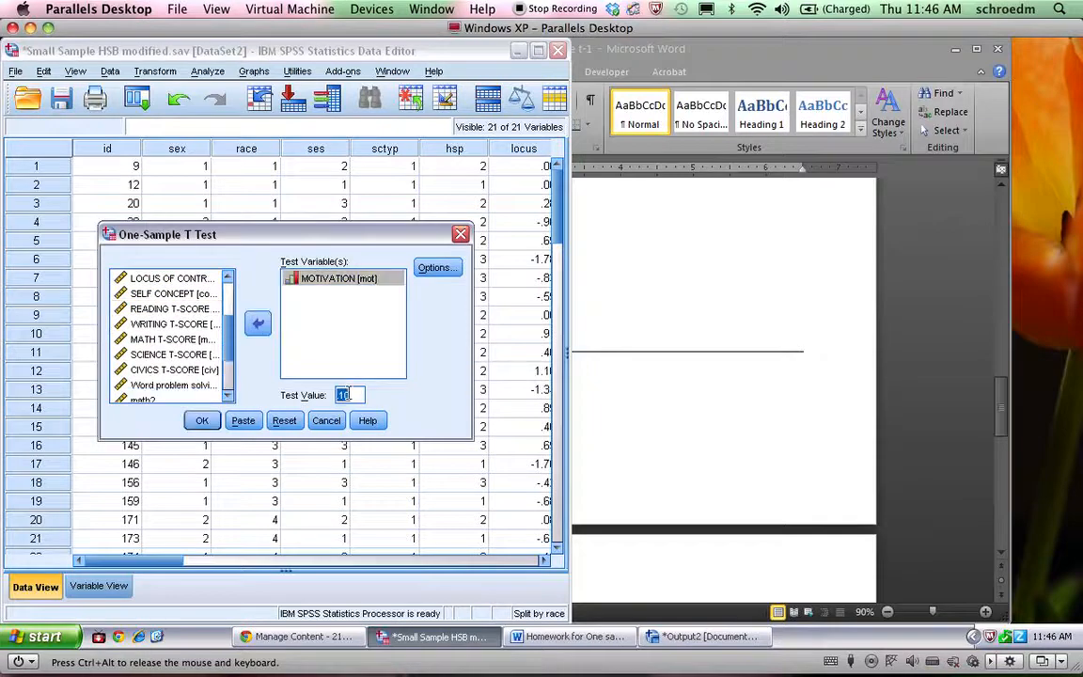
{"action": "left_click", "coordinate": [757, 482]}
{"action": "scroll", "coordinate": [759, 466], "scroll_direction": "up", "scroll_amount": 10}
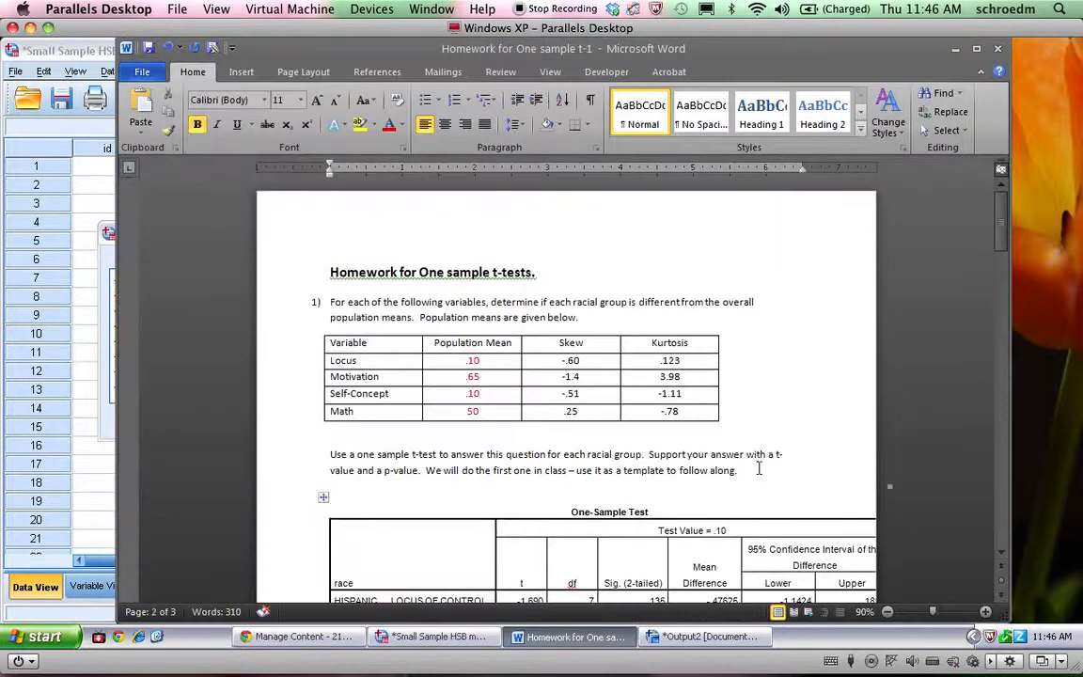
{"action": "double_click", "coordinate": [473, 377]}
{"action": "left_click", "coordinate": [88, 328]}
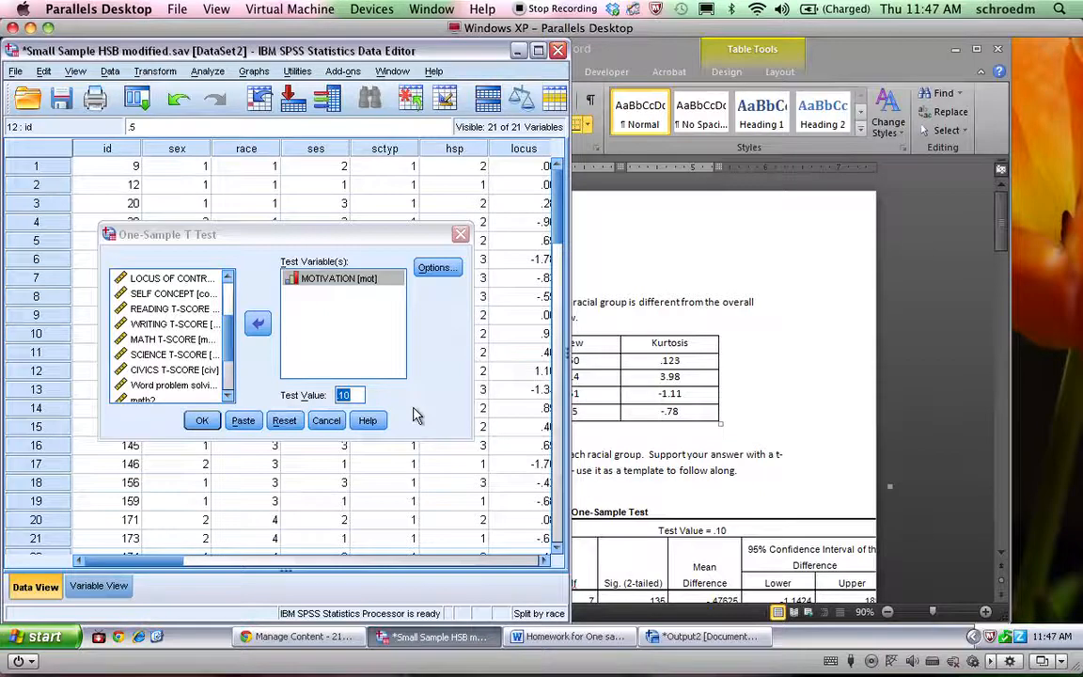
{"action": "left_click", "coordinate": [346, 395]}
{"action": "left_click_drag", "start_coordinate": [346, 395], "coordinate": [333, 399]}
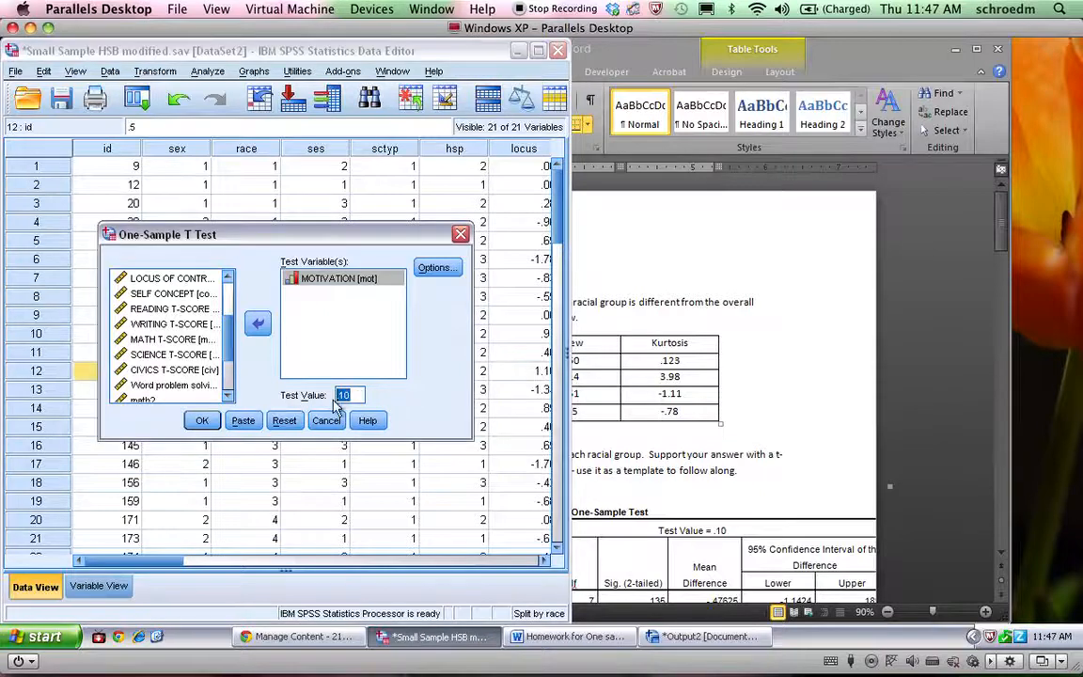
{"action": "type", "text": ".65"}
{"action": "left_click", "coordinate": [201, 421]}
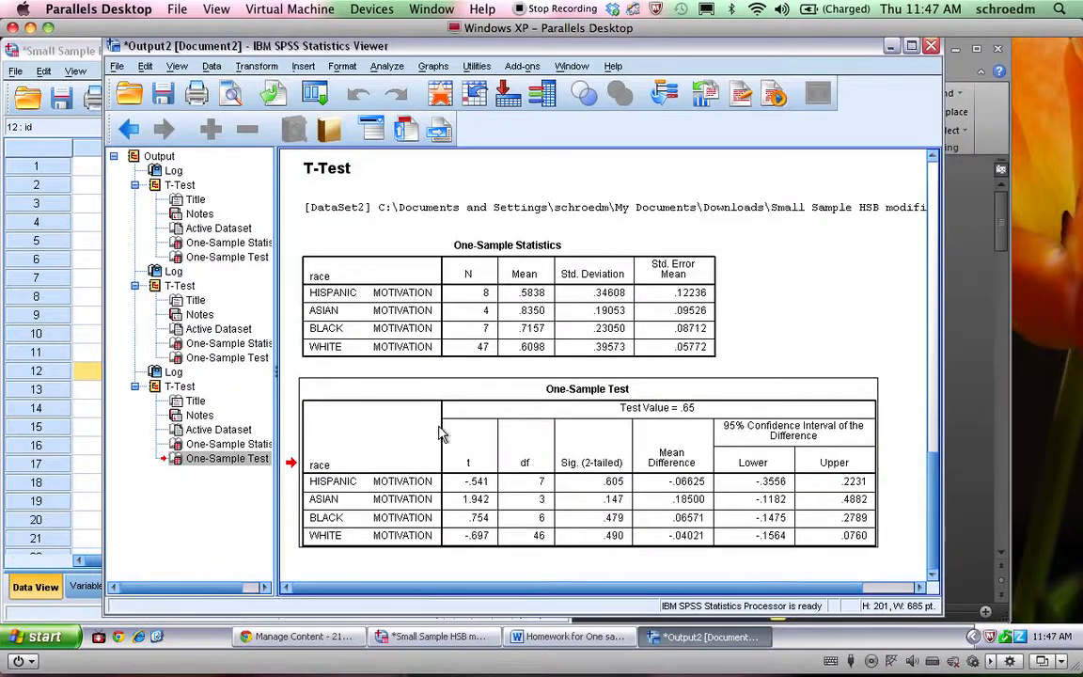
Switch to the Word homework document and paste the copied Motivation One-Sample Test table directly under the Motivation heading
{"action": "left_click", "coordinate": [569, 637]}
{"action": "scroll", "coordinate": [557, 536], "scroll_direction": "down", "scroll_amount": 15}
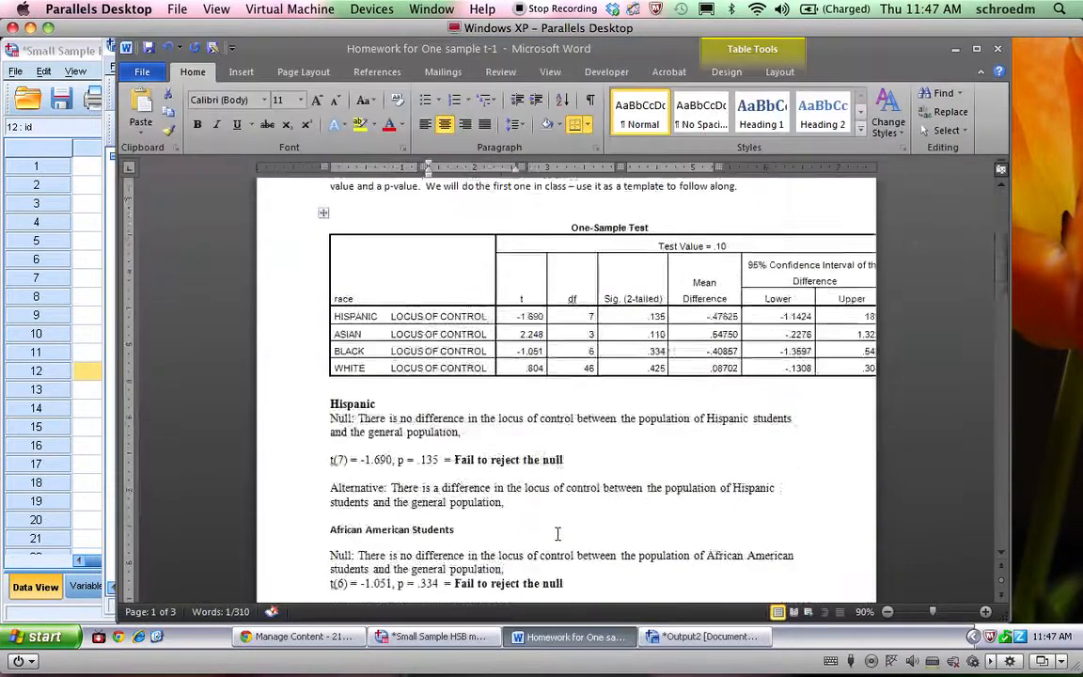
{"action": "scroll", "coordinate": [558, 536], "scroll_direction": "down", "scroll_amount": 10}
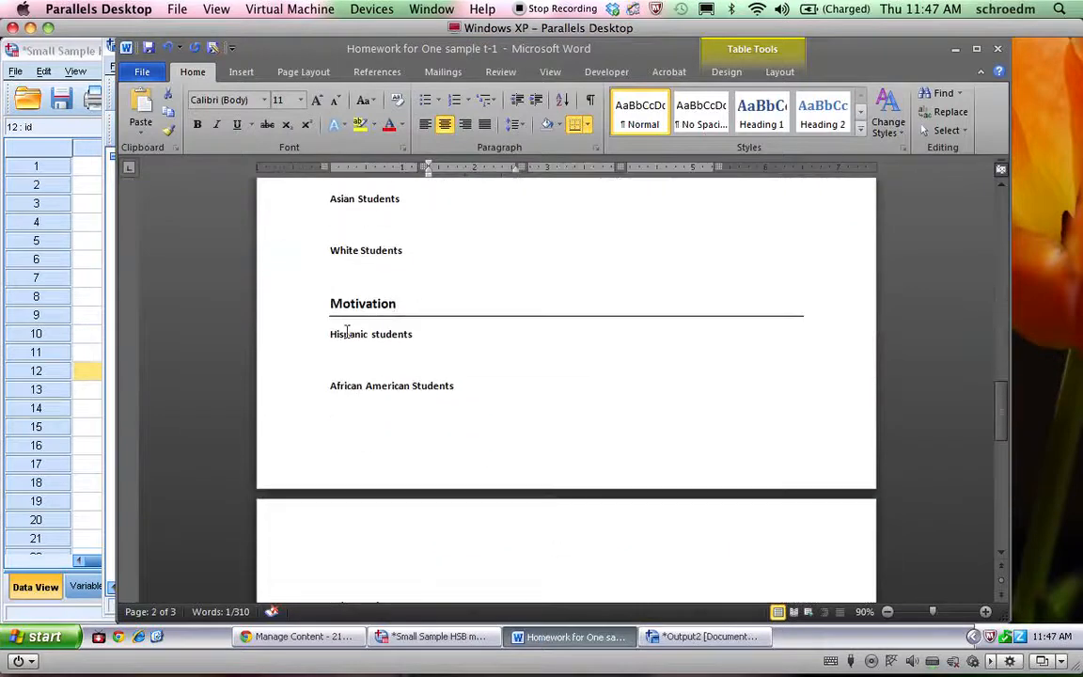
{"action": "left_click", "coordinate": [328, 338]}
{"action": "key", "text": "ctrl+v"}
Copy the Hispanic locus of control answer over the "Hispanic students" heading below the Motivation table, leaving a blank line above it
{"action": "scroll", "coordinate": [376, 353], "scroll_direction": "up", "scroll_amount": 6}
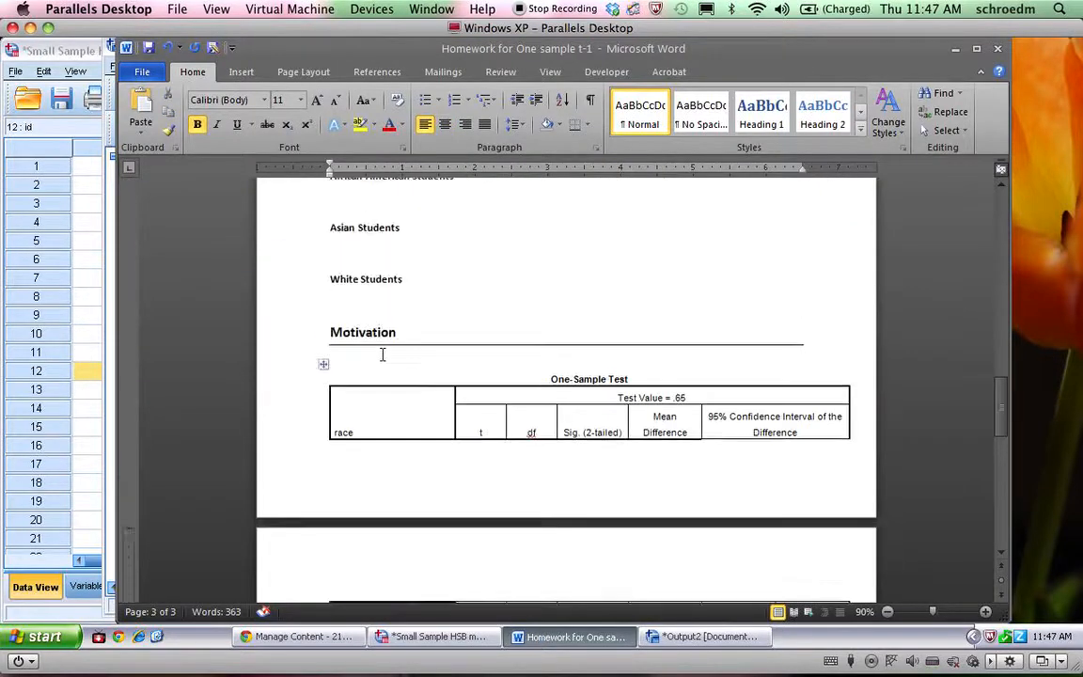
{"action": "scroll", "coordinate": [383, 360], "scroll_direction": "up", "scroll_amount": 10}
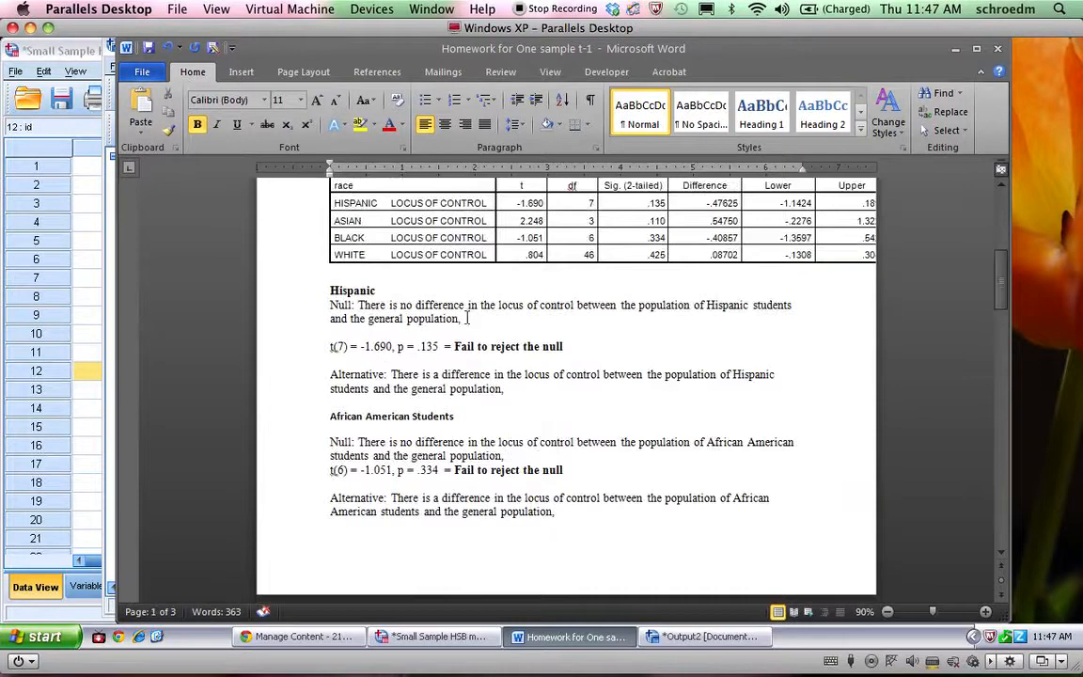
{"action": "left_click_drag", "start_coordinate": [505, 395], "coordinate": [329, 288]}
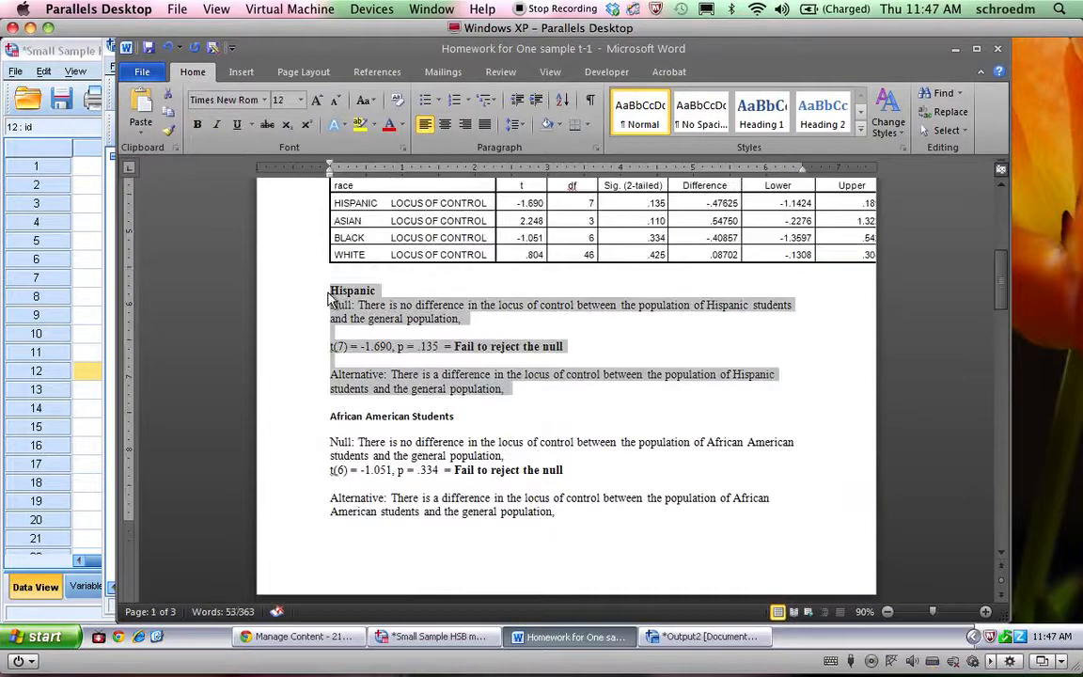
{"action": "scroll", "coordinate": [328, 293], "scroll_direction": "down", "scroll_amount": 5}
{"action": "scroll", "coordinate": [327, 292], "scroll_direction": "down", "scroll_amount": 15}
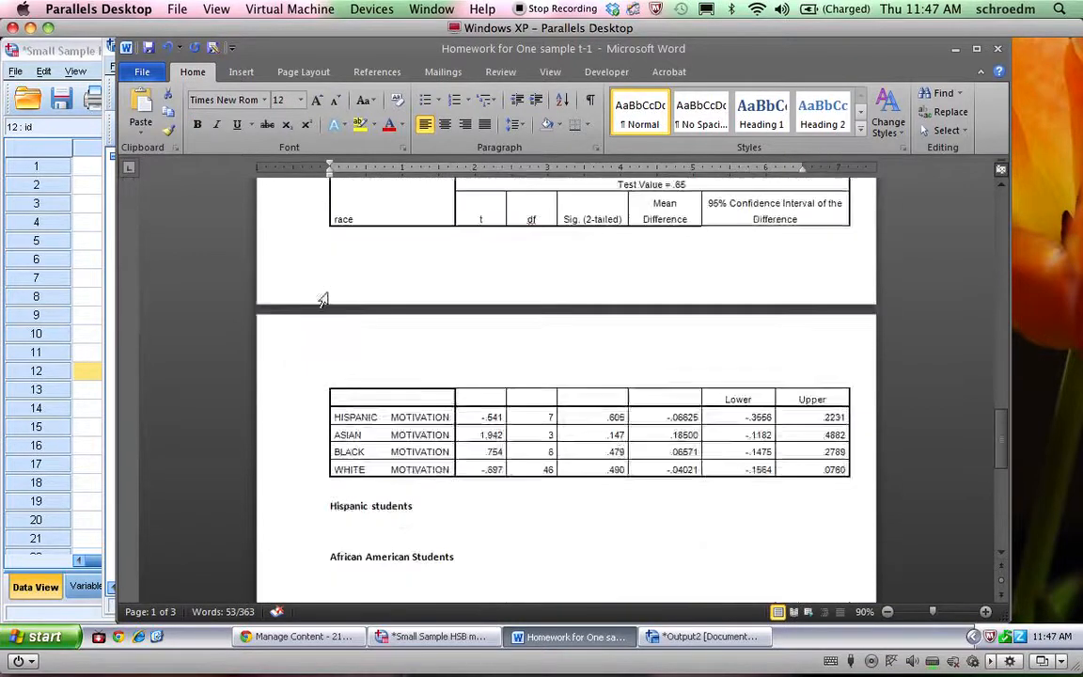
{"action": "left_click_drag", "start_coordinate": [433, 398], "coordinate": [329, 399]}
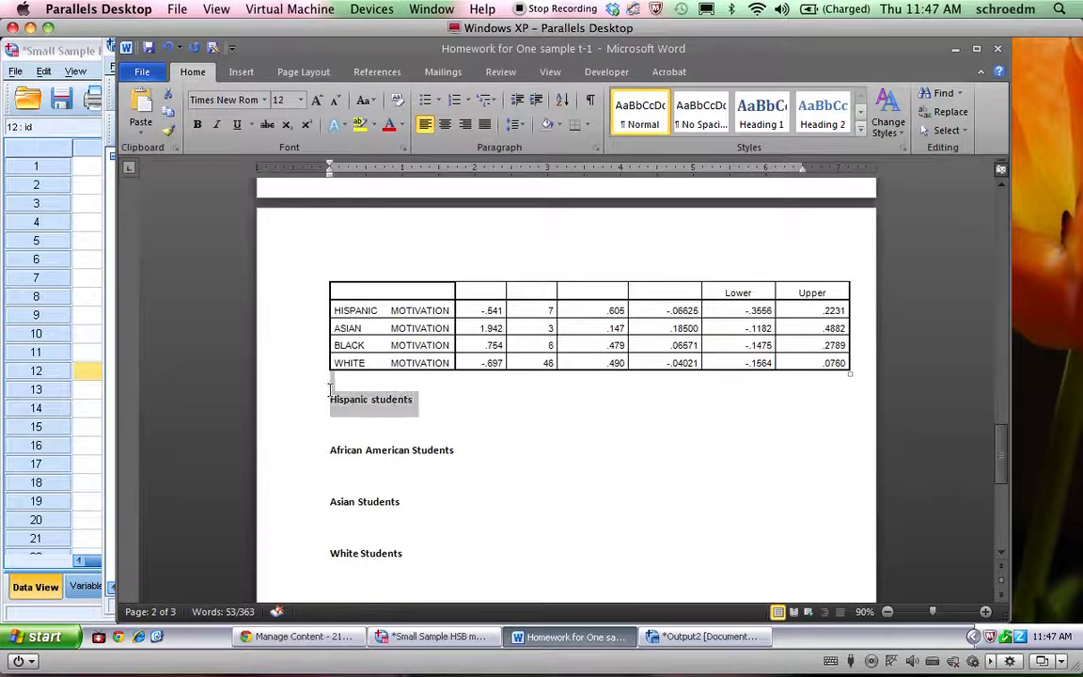
{"action": "type", "text": "Hispanic Null: There is no difference in the locus of control between the population of Hispanic students and the general population,  t(7) = -1.690, p = .135 = Fail to reject the null  Alternative: There is a difference in the locus of control between the population of Hispanic students and the general population,"}
{"action": "left_click", "coordinate": [334, 380]}
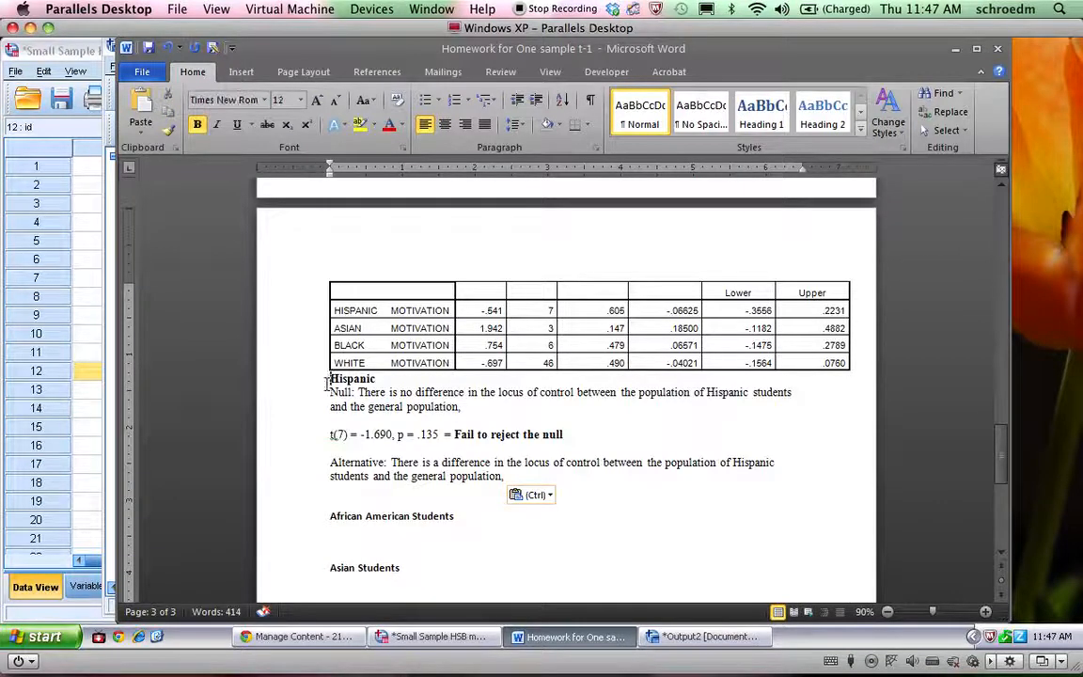
{"action": "key", "text": "Return"}
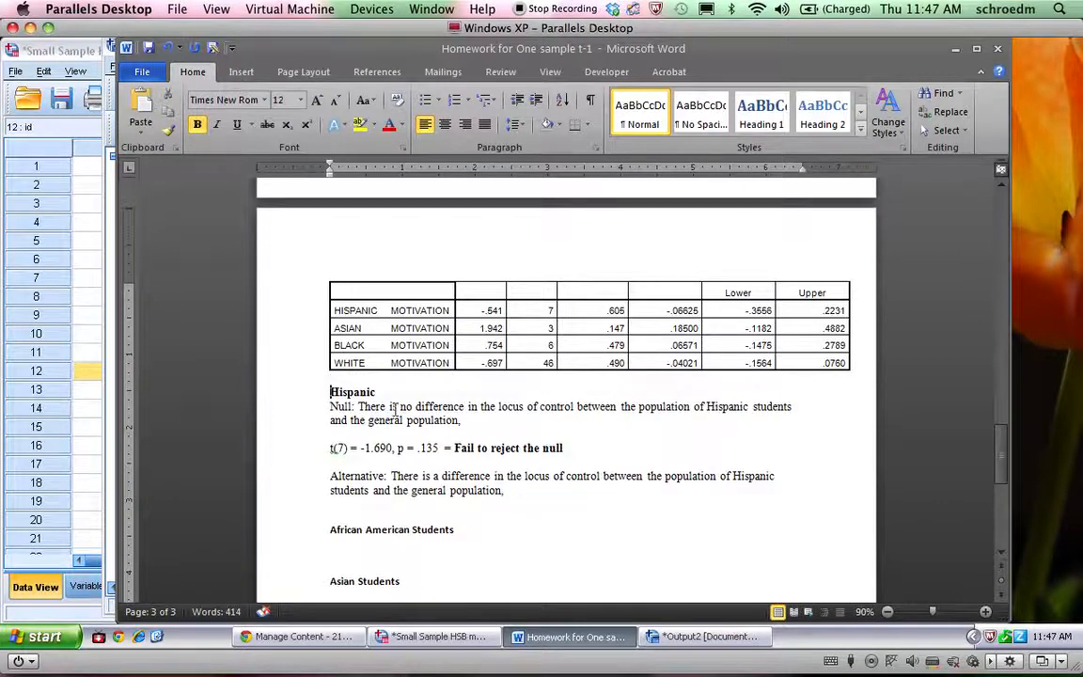
Replace "the locus of control" with lowercase "motivation" in the pasted Hispanic null hypothesis
{"action": "double_click", "coordinate": [509, 409]}
{"action": "key", "text": "Delete"}
{"action": "key", "text": "Delete"}
{"action": "key", "text": "Delete"}
{"action": "key", "text": "Delete"}
{"action": "key", "text": "Delete"}
{"action": "key", "text": "Delete"}
{"action": "key", "text": "Delete"}
{"action": "key", "text": "Delete"}
{"action": "key", "text": "Delete"}
{"action": "key", "text": "Delete"}
{"action": "key", "text": "Delete"}
{"action": "key", "text": "Delete"}
{"action": "type", "text": "Motive"}
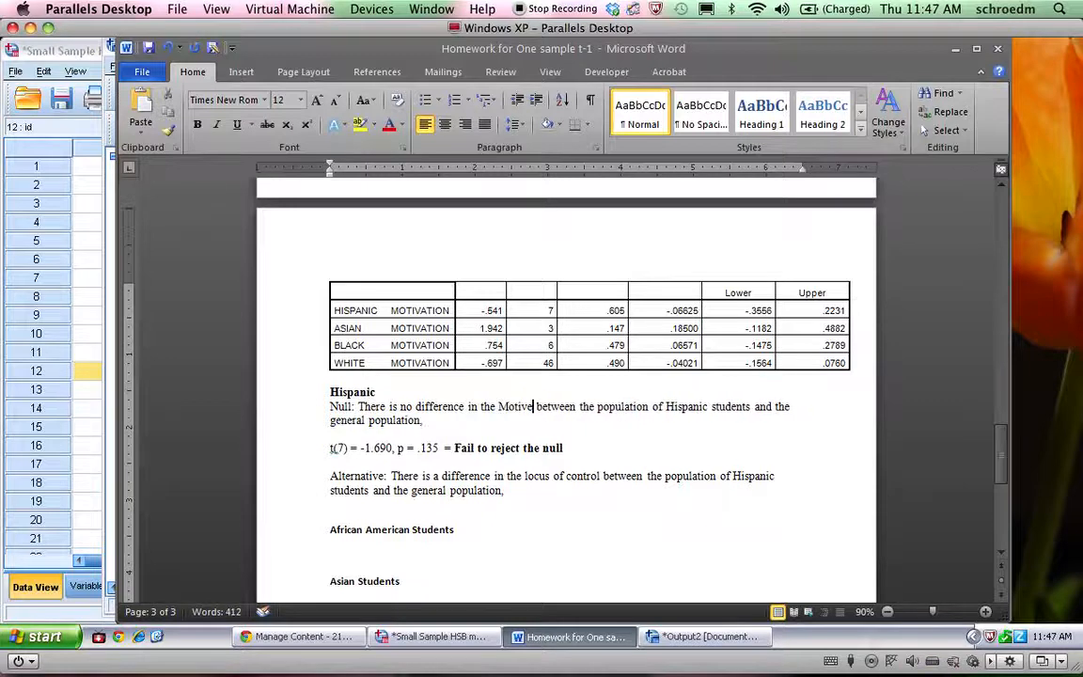
{"action": "key", "text": "BackSpace"}
{"action": "key", "text": "BackSpace"}
{"action": "key", "text": "BackSpace"}
{"action": "key", "text": "BackSpace"}
{"action": "key", "text": "BackSpace"}
{"action": "key", "text": "BackSpace"}
{"action": "key", "text": "BackSpace"}
{"action": "key", "text": "BackSpace"}
{"action": "key", "text": "BackSpace"}
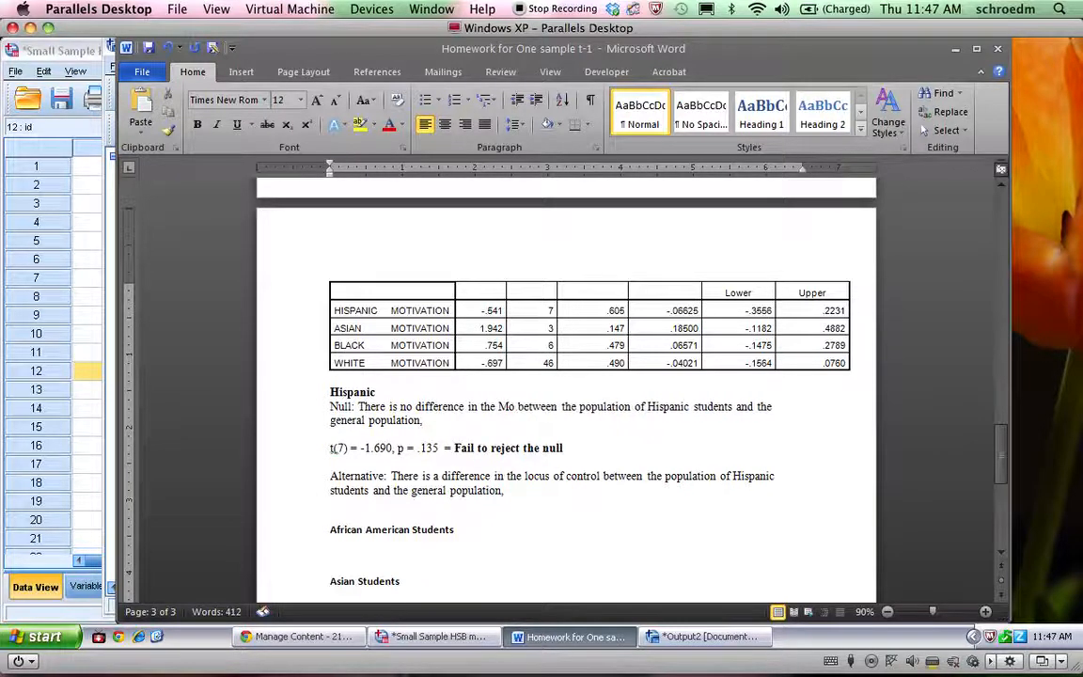
{"action": "key", "text": "BackSpace"}
{"action": "type", "text": "Motivation"}
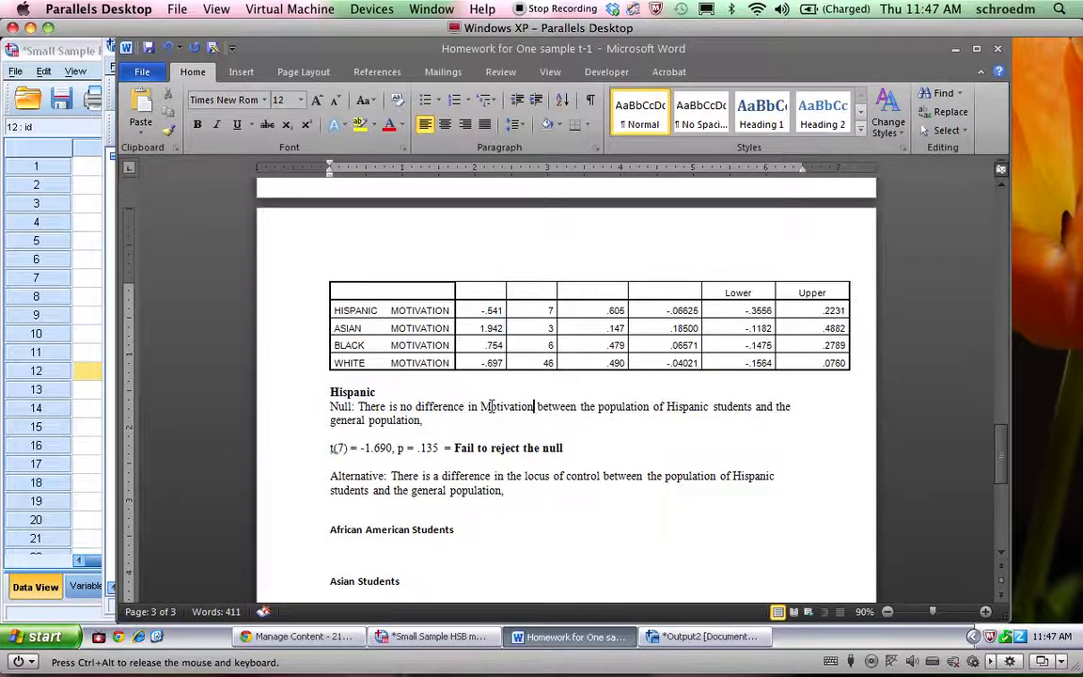
{"action": "left_click", "coordinate": [491, 406]}
{"action": "key", "text": "BackSpace"}
{"action": "type", "text": "m"}
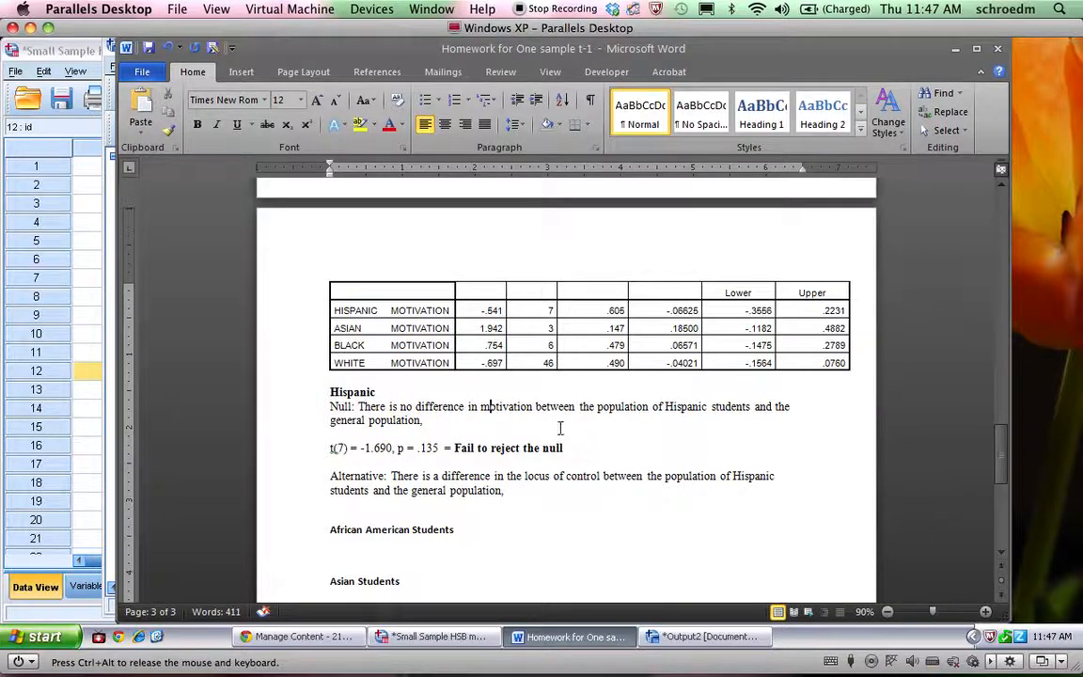
Insert a page break before the Motivation heading so the One-Sample Test table stays on one page
{"action": "left_click", "coordinate": [496, 318]}
{"action": "scroll", "coordinate": [492, 297], "scroll_direction": "up", "scroll_amount": 2}
{"action": "scroll", "coordinate": [492, 297], "scroll_direction": "up", "scroll_amount": 1}
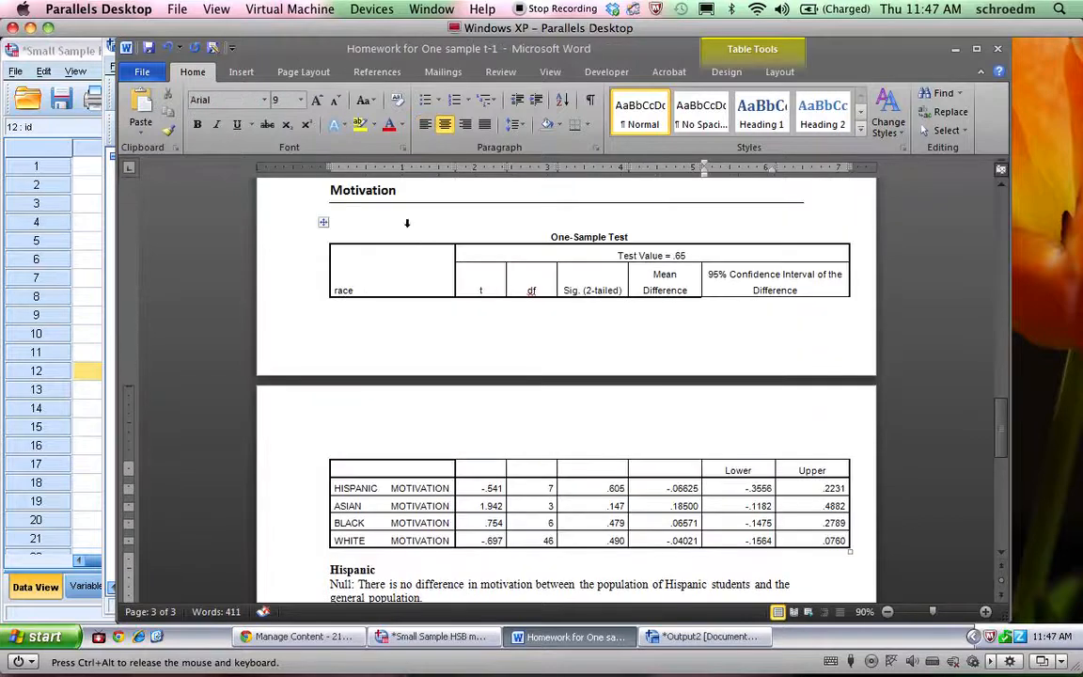
{"action": "left_click", "coordinate": [330, 192]}
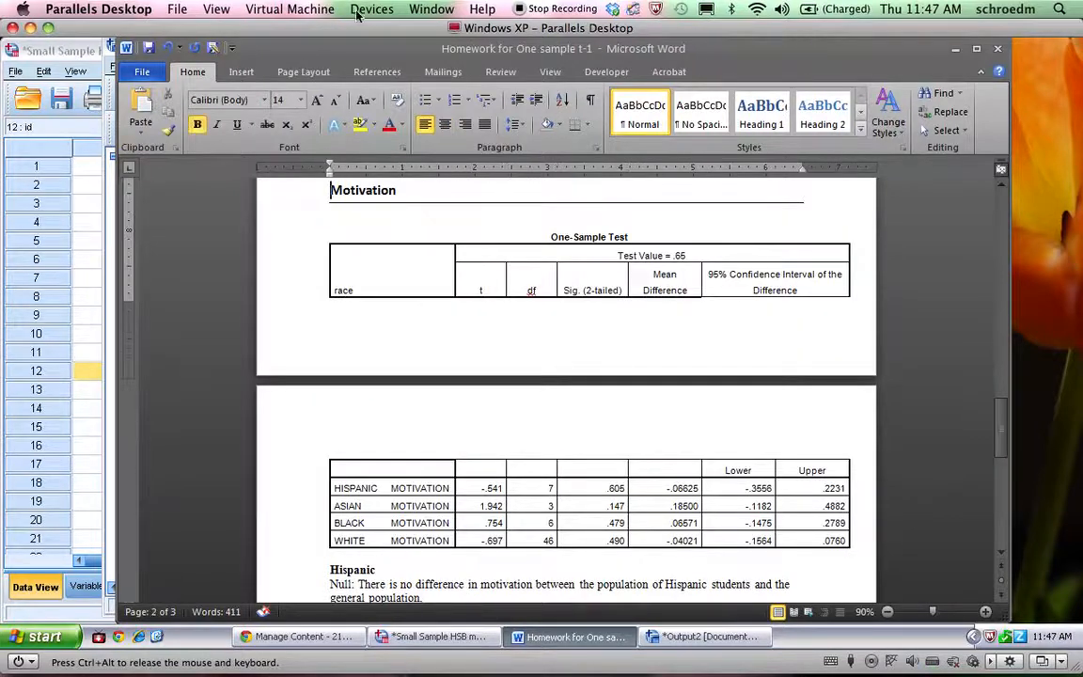
{"action": "left_click", "coordinate": [234, 70]}
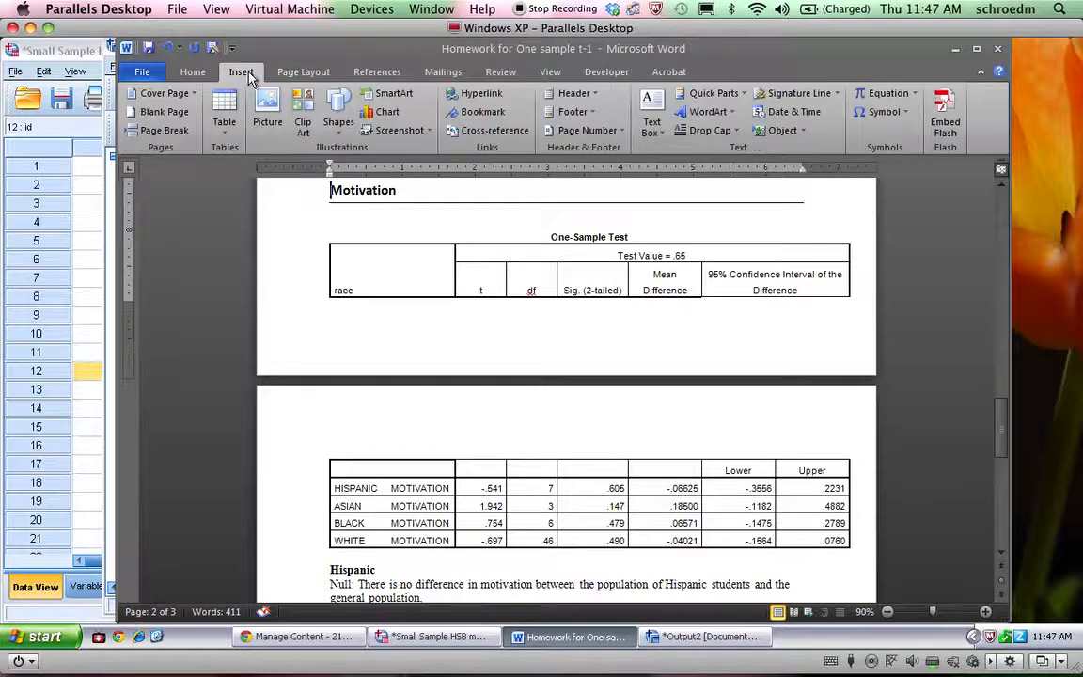
{"action": "left_click", "coordinate": [164, 130]}
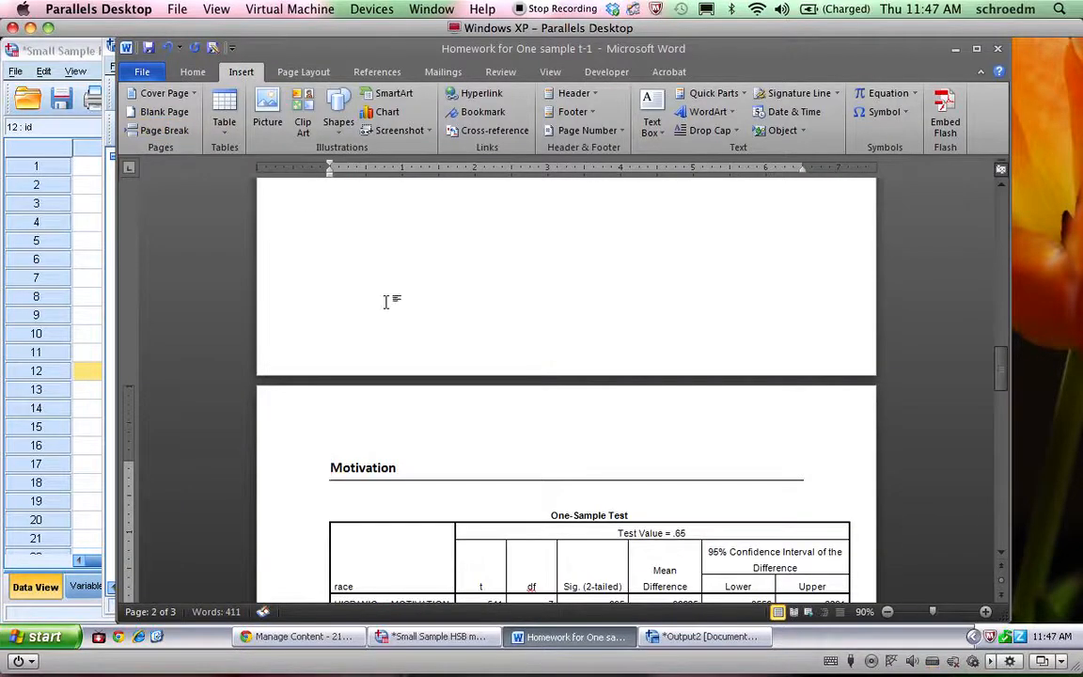
Change the Hispanic motivation result line to t(7) = -.541, p = .605, using the values from the One-Sample Test table
{"action": "scroll", "coordinate": [385, 301], "scroll_direction": "down", "scroll_amount": 3}
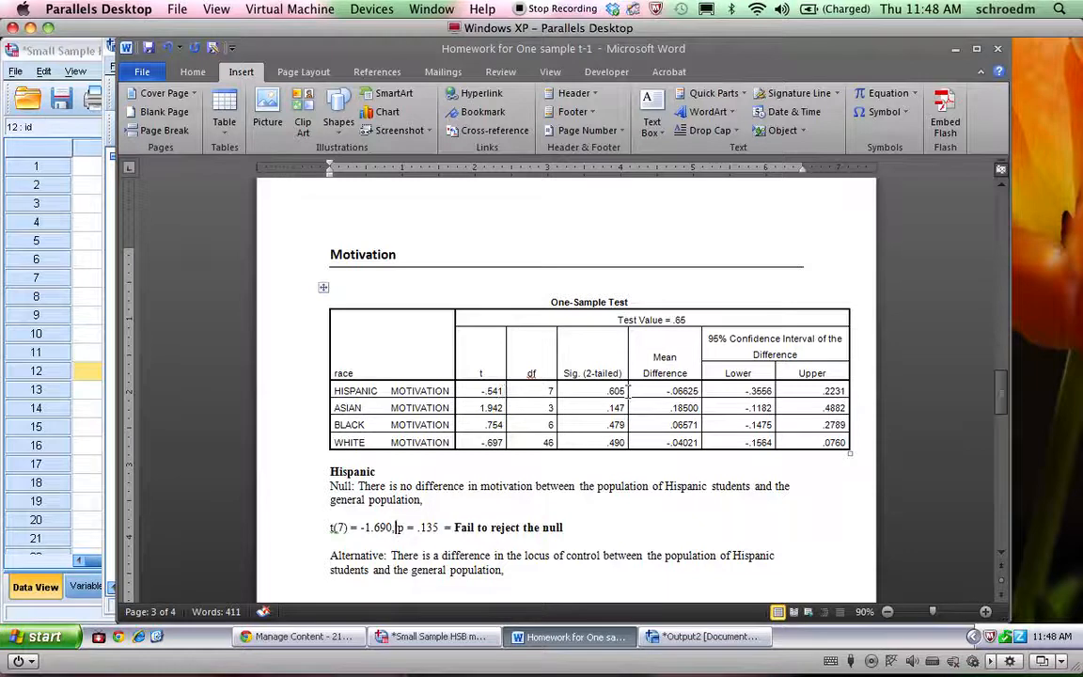
{"action": "left_click_drag", "start_coordinate": [608, 393], "coordinate": [624, 391]}
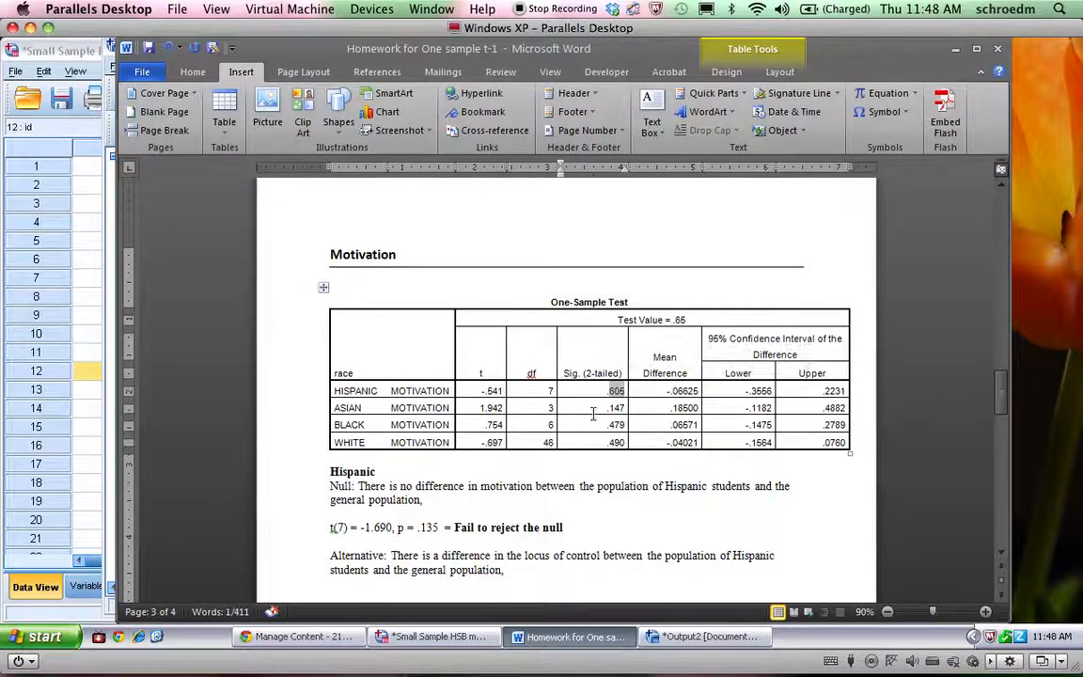
{"action": "left_click", "coordinate": [388, 527]}
{"action": "key", "text": "BackSpace"}
{"action": "key", "text": "BackSpace"}
{"action": "key", "text": "BackSpace"}
{"action": "key", "text": "BackSpace"}
{"action": "key", "text": "BackSpace"}
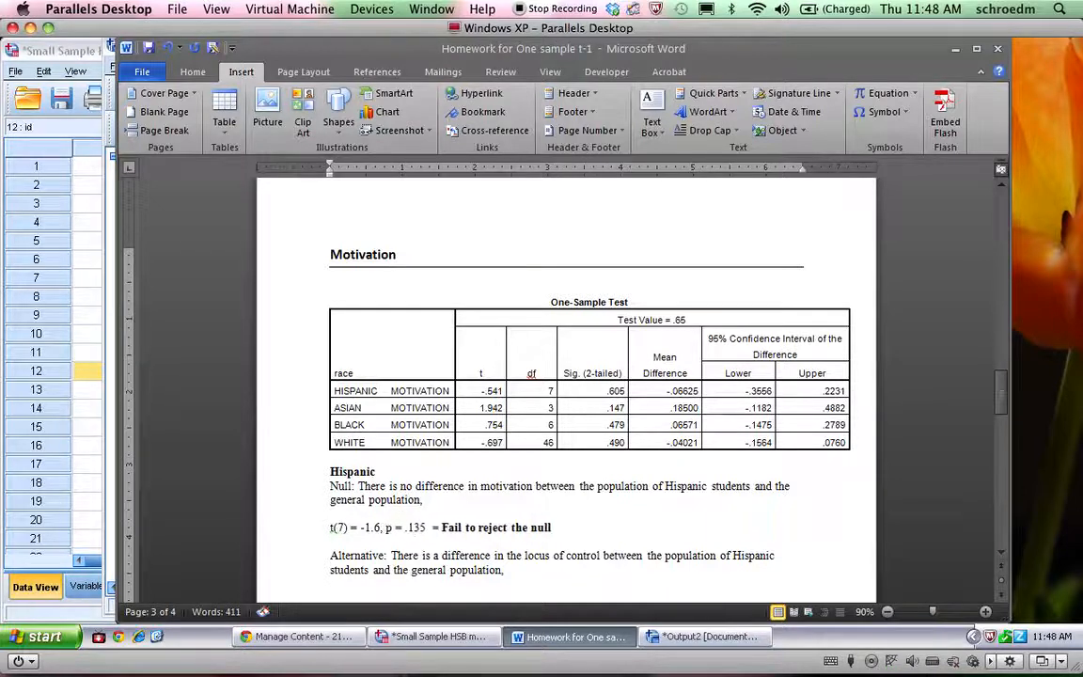
{"action": "type", "text": "."}
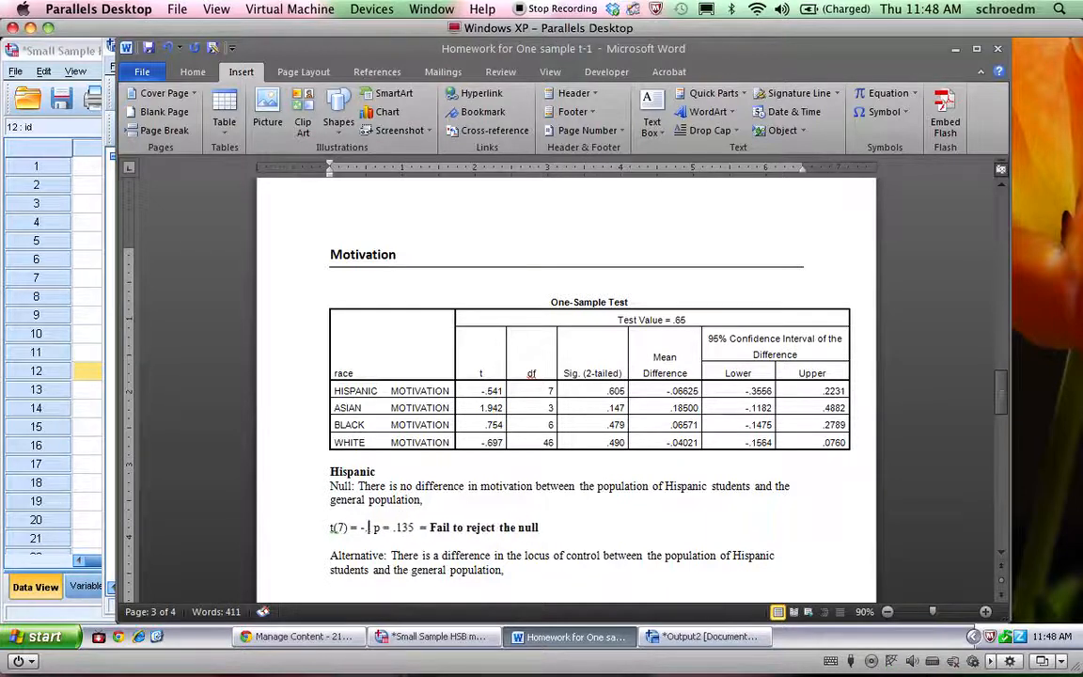
{"action": "type", "text": "541"}
{"action": "left_click", "coordinate": [432, 530]}
{"action": "key", "text": "BackSpace"}
{"action": "key", "text": "BackSpace"}
{"action": "key", "text": "BackSpace"}
{"action": "type", "text": "605"}
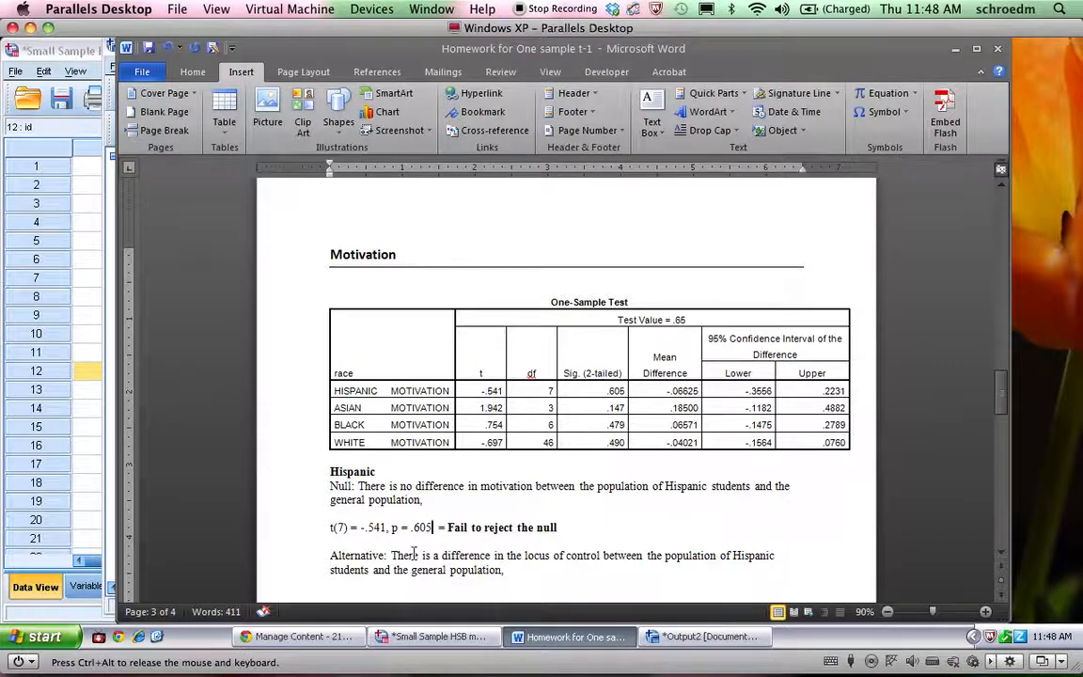
Replace "the locus of control" with "motivation" in the Hispanic alternative hypothesis of the Motivation section
{"action": "left_click_drag", "start_coordinate": [510, 558], "coordinate": [601, 562]}
{"action": "type", "text": "motivation"}
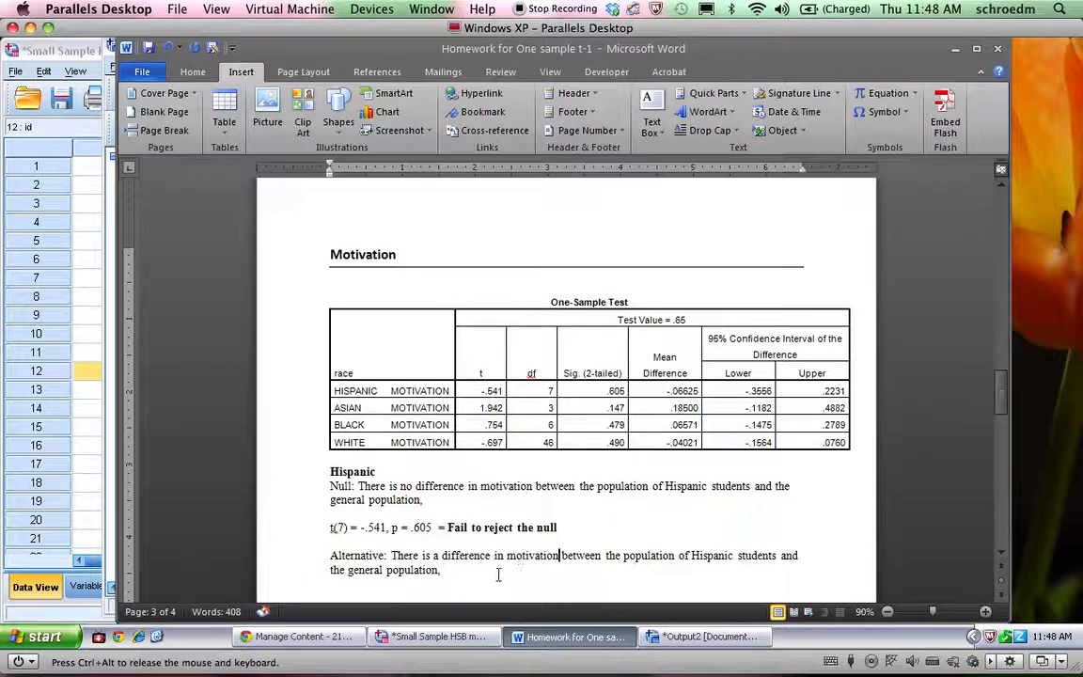
{"action": "left_click_drag", "start_coordinate": [442, 570], "coordinate": [371, 564]}
Review the remaining Motivation, Math T-scores and Self-Concept sections, plus the homework instructions and population means table
{"action": "scroll", "coordinate": [412, 554], "scroll_direction": "down", "scroll_amount": 3}
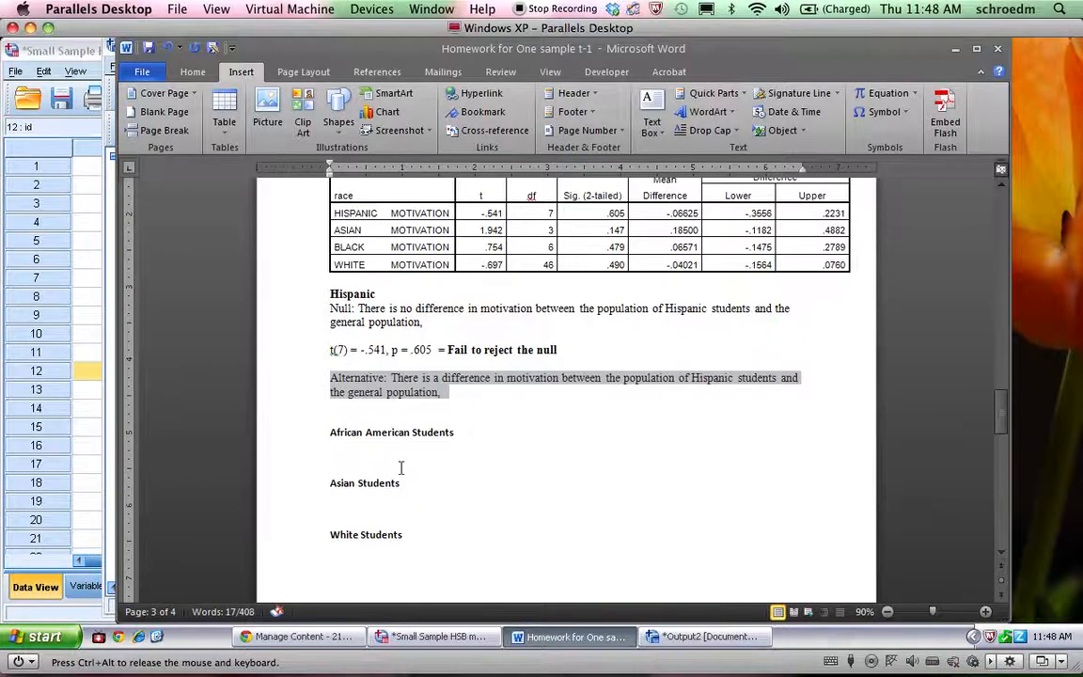
{"action": "left_click", "coordinate": [405, 433]}
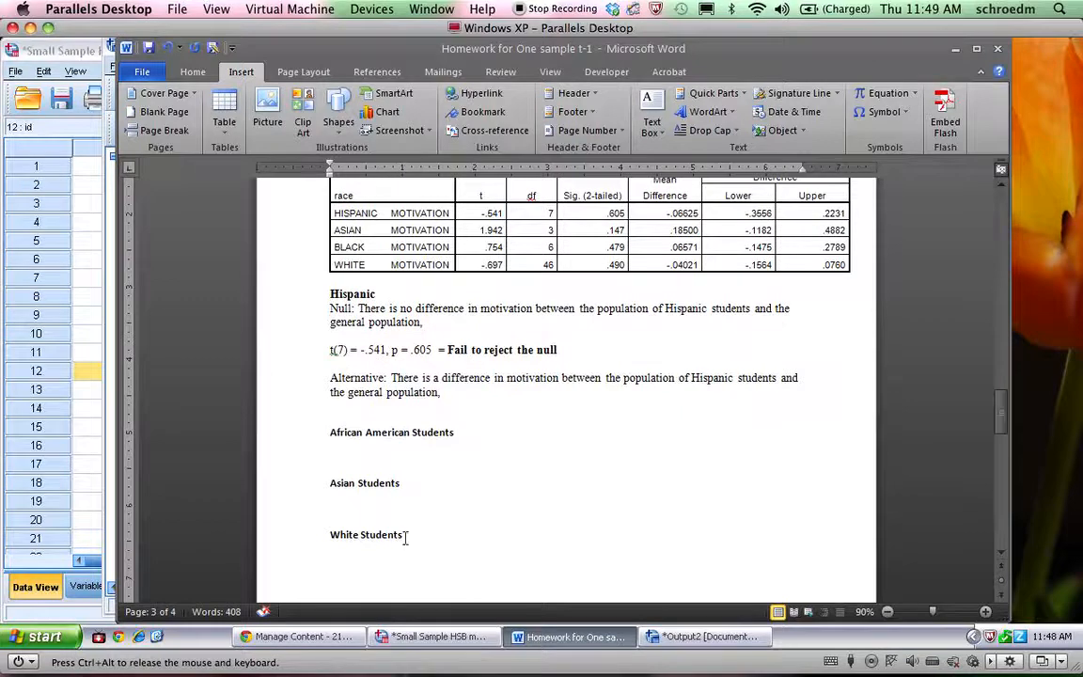
{"action": "scroll", "coordinate": [404, 538], "scroll_direction": "up", "scroll_amount": 1}
{"action": "scroll", "coordinate": [404, 537], "scroll_direction": "down", "scroll_amount": 5}
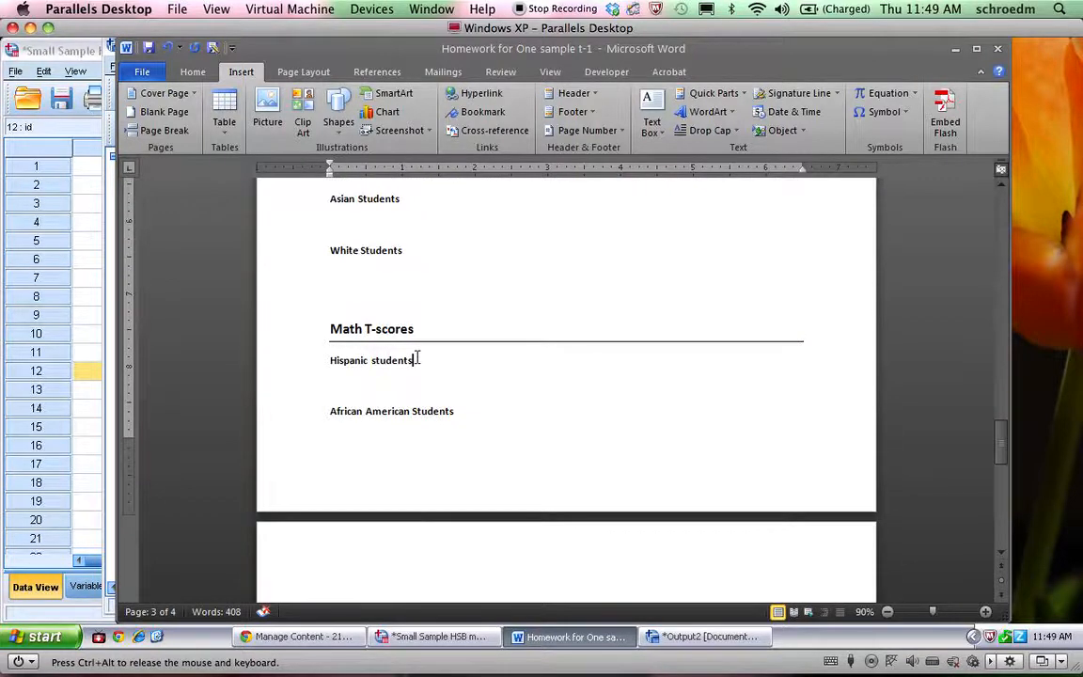
{"action": "left_click", "coordinate": [416, 396]}
{"action": "scroll", "coordinate": [417, 399], "scroll_direction": "up", "scroll_amount": 10}
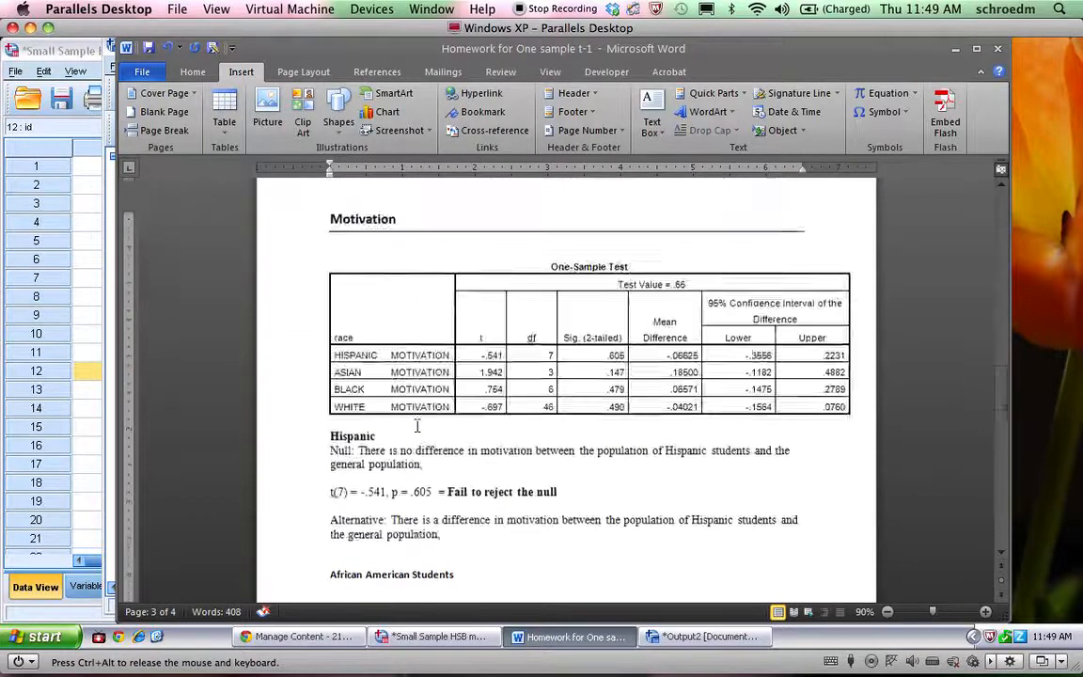
{"action": "scroll", "coordinate": [417, 425], "scroll_direction": "up", "scroll_amount": 3}
{"action": "scroll", "coordinate": [411, 502], "scroll_direction": "up", "scroll_amount": 2}
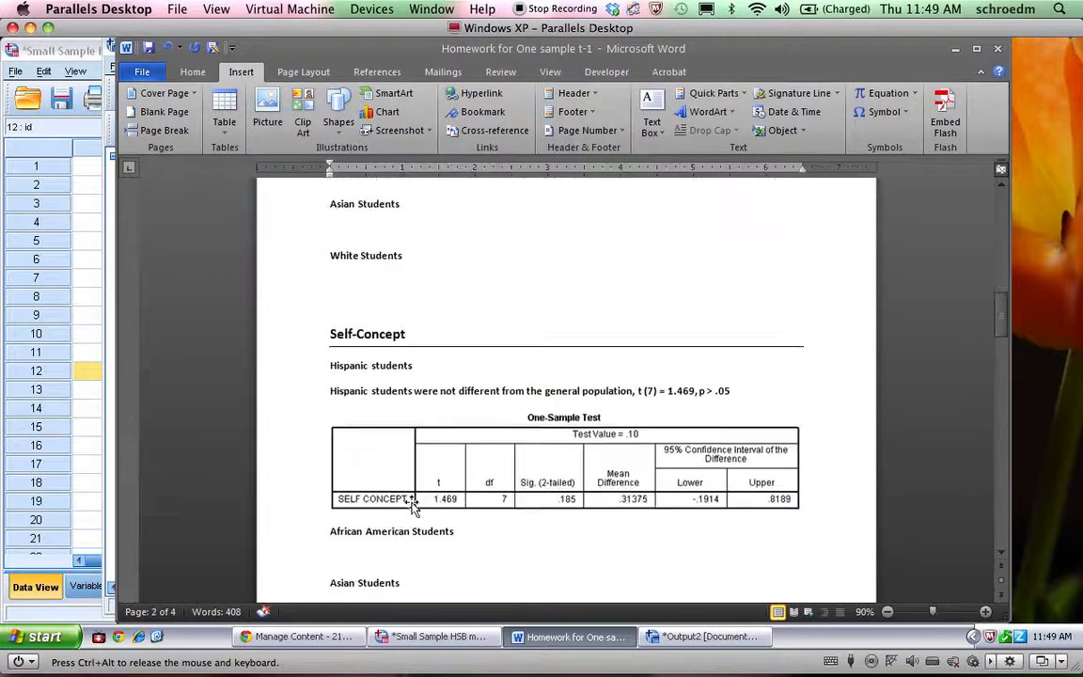
{"action": "scroll", "coordinate": [411, 500], "scroll_direction": "down", "scroll_amount": 2}
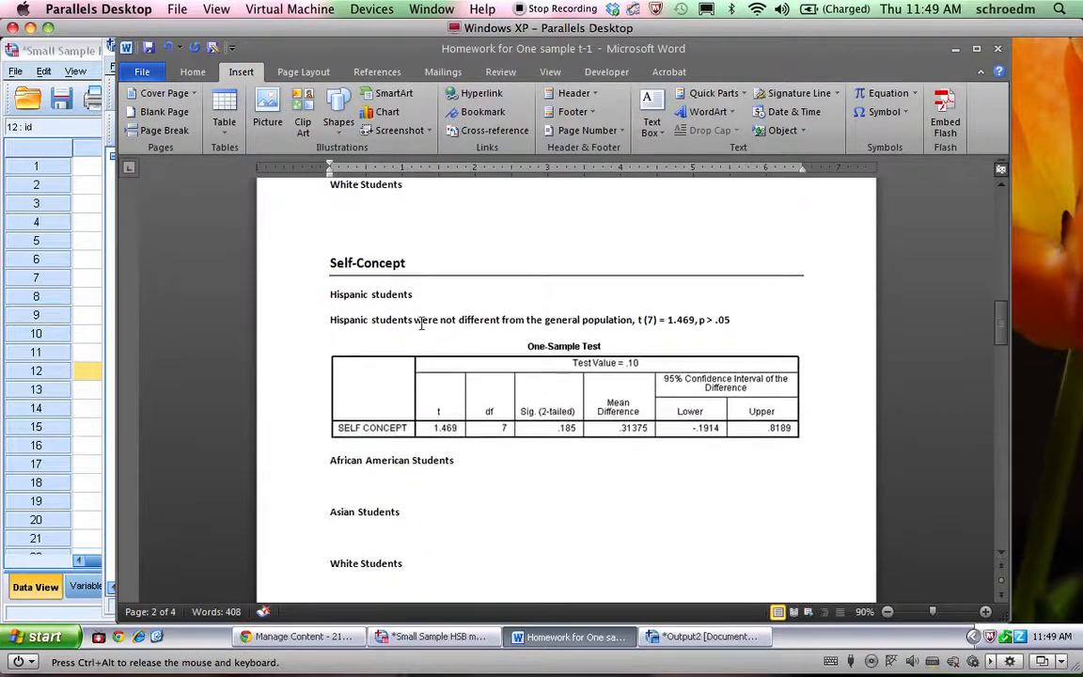
{"action": "left_click", "coordinate": [416, 321]}
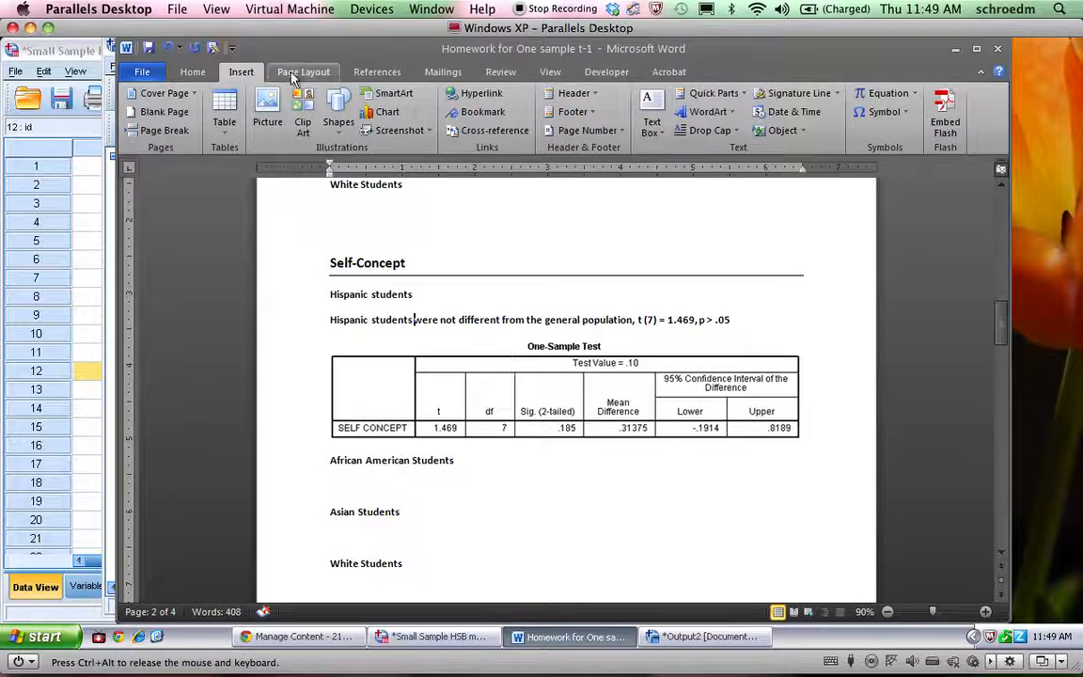
{"action": "scroll", "coordinate": [498, 298], "scroll_direction": "up", "scroll_amount": 8}
{"action": "scroll", "coordinate": [499, 297], "scroll_direction": "up", "scroll_amount": 10}
{"action": "scroll", "coordinate": [498, 298], "scroll_direction": "down", "scroll_amount": 2}
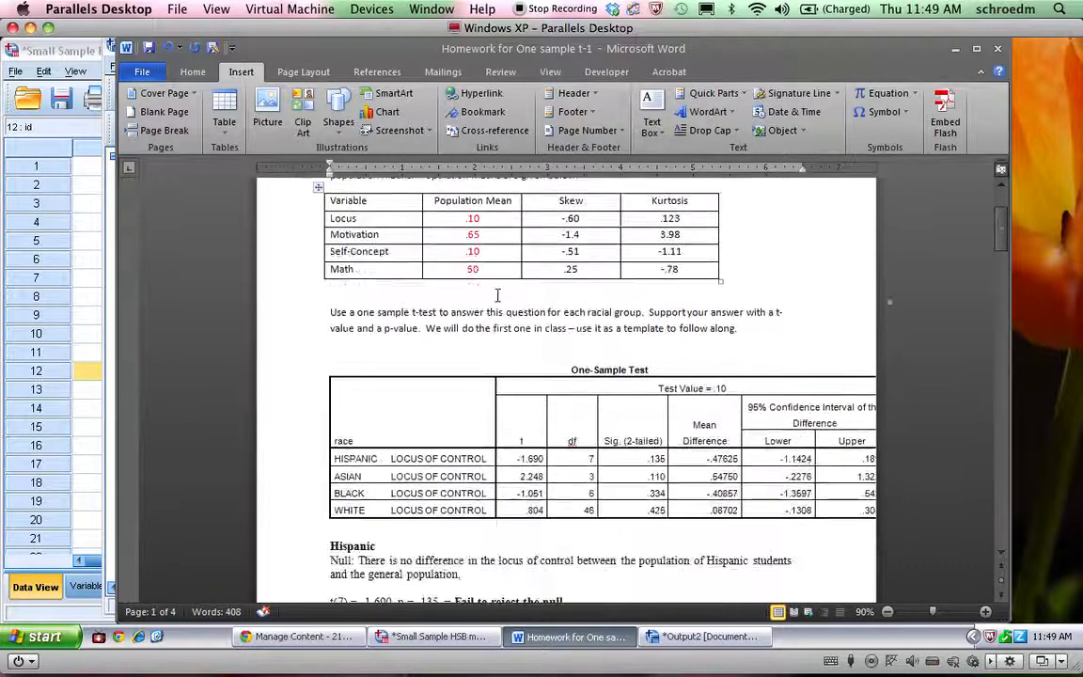
{"action": "scroll", "coordinate": [499, 298], "scroll_direction": "up", "scroll_amount": 4}
{"action": "scroll", "coordinate": [499, 297], "scroll_direction": "down", "scroll_amount": 1}
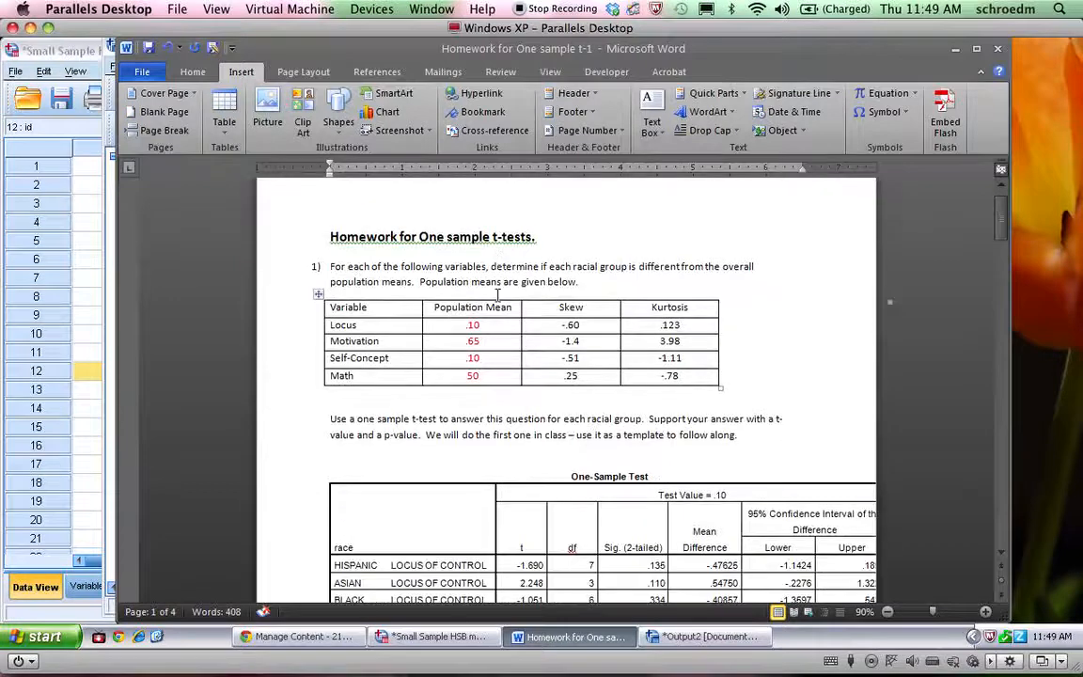
{"action": "scroll", "coordinate": [498, 297], "scroll_direction": "up", "scroll_amount": 1}
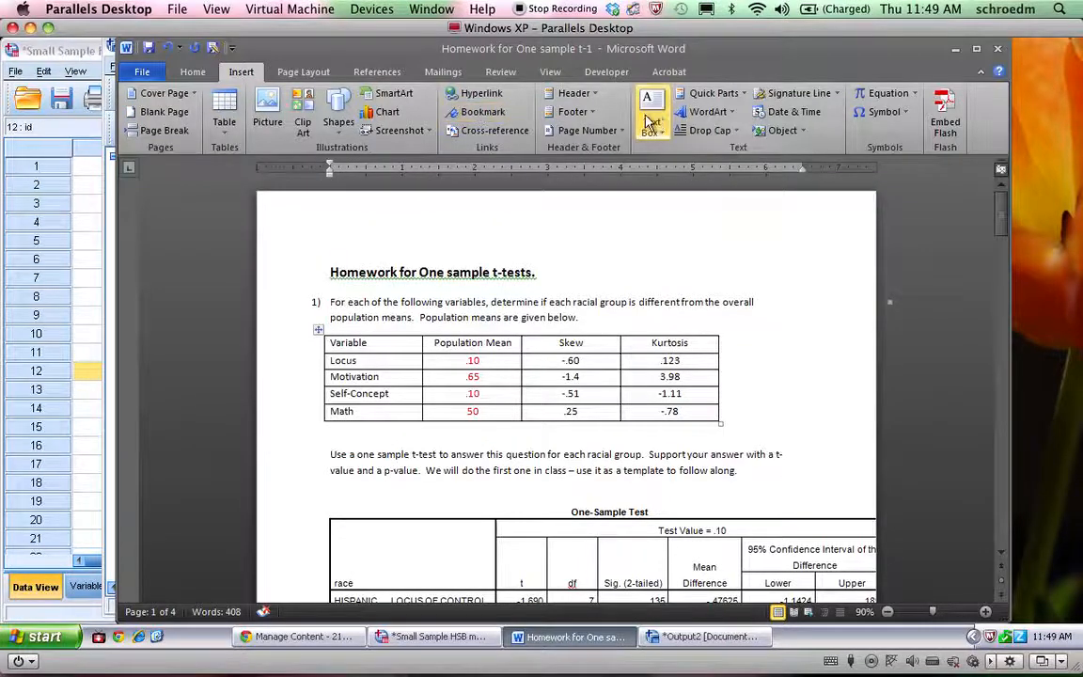